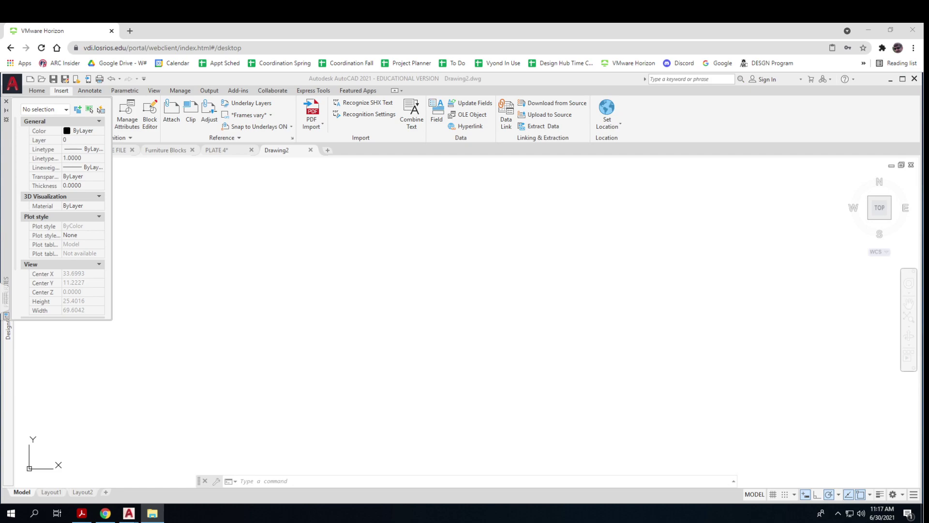
# Insert the Plate-6 PNG from the Week 4 folder into the drawing, scaling it freehand and keeping it unrotated
pyautogui.click(153, 513)
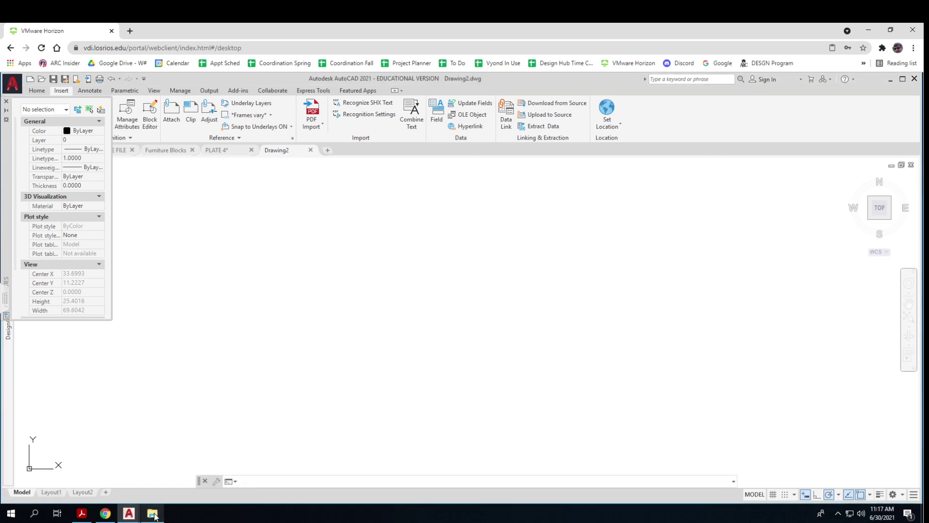
pyautogui.scroll(-1, 297, 410)
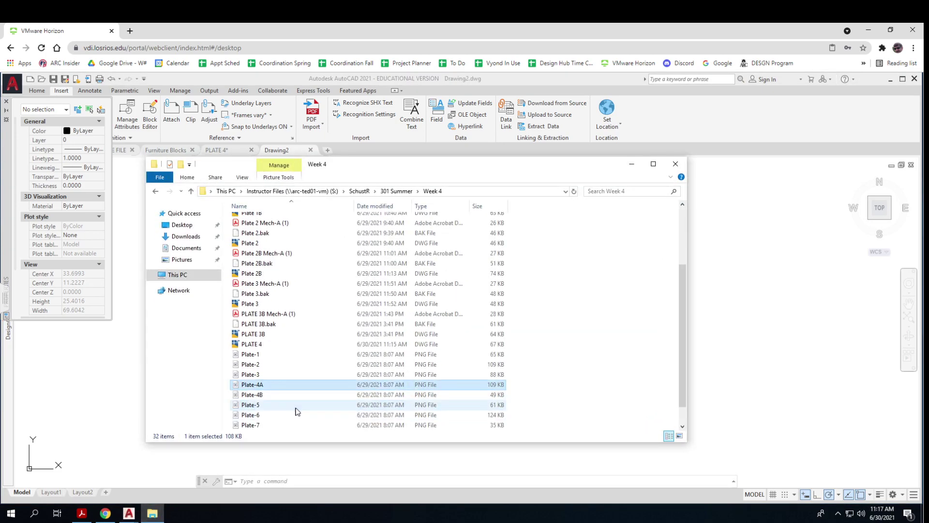
pyautogui.click(261, 417)
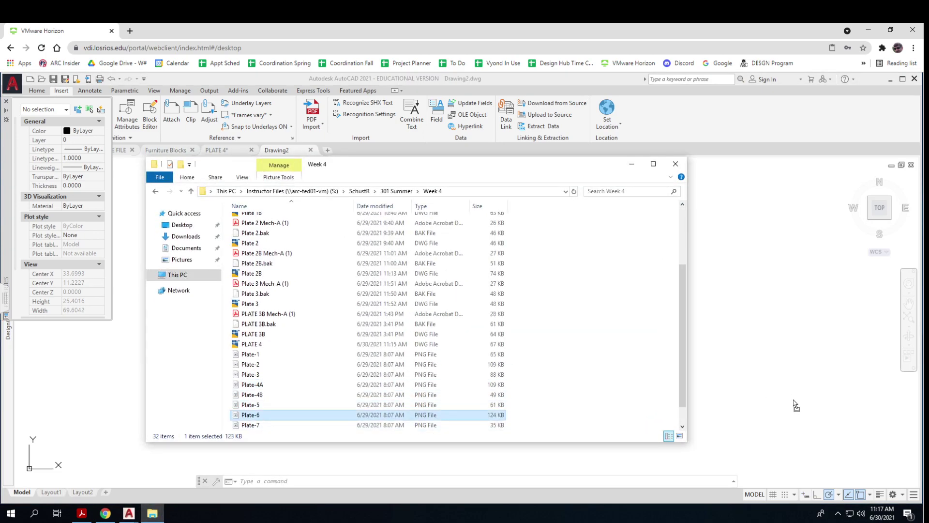
pyautogui.moveTo(793, 407); pyautogui.dragTo(793, 406)
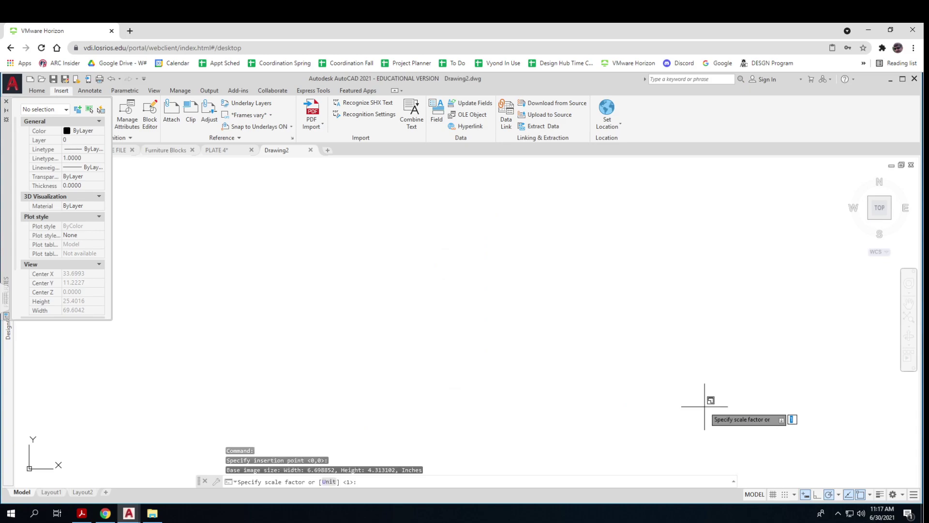
pyautogui.click(736, 357)
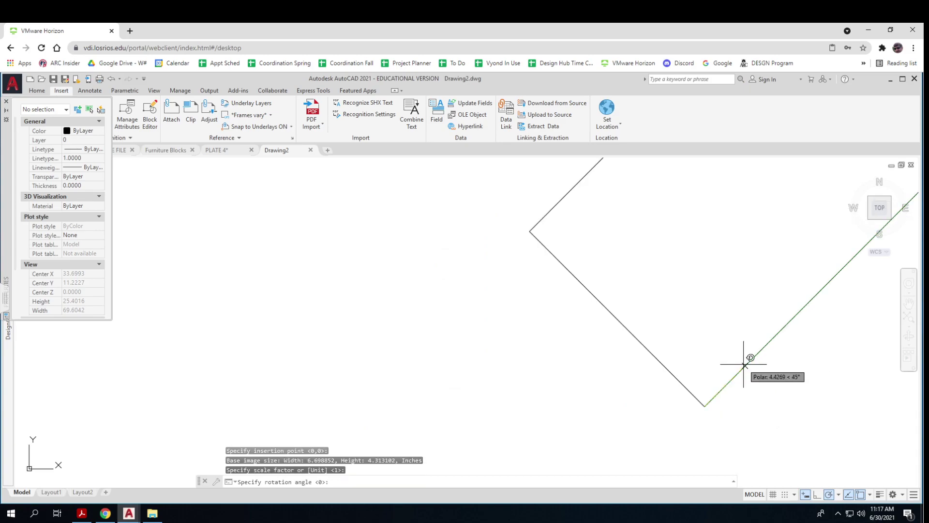
pyautogui.click(780, 404)
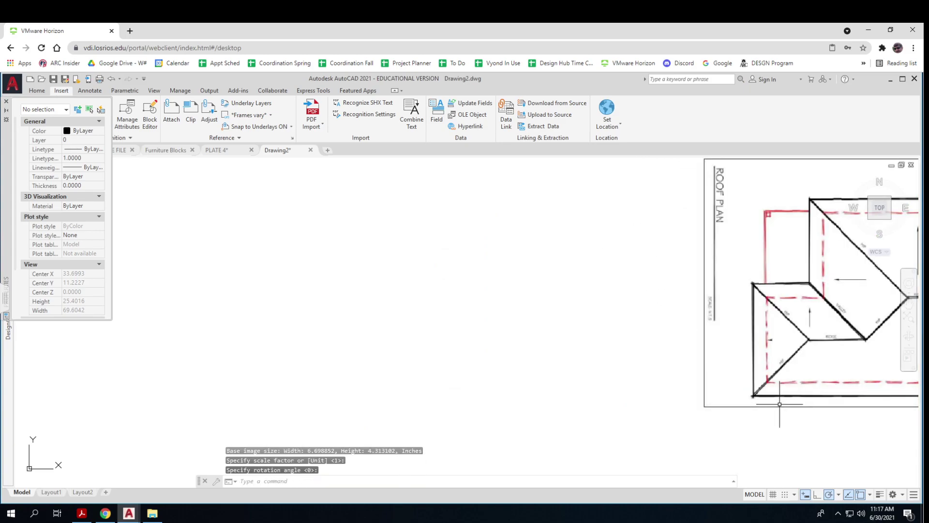
pyautogui.scroll(-2, 311, 384)
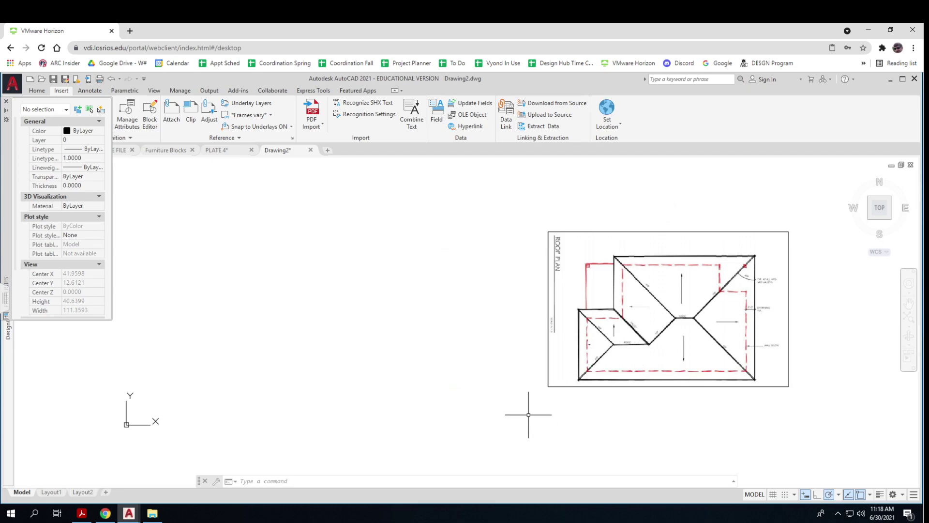
# Insert the Plate-5 PNG from the Week 4 folder below the roof plan image, scaled freehand to a similar width with 0° rotation
pyautogui.click(152, 513)
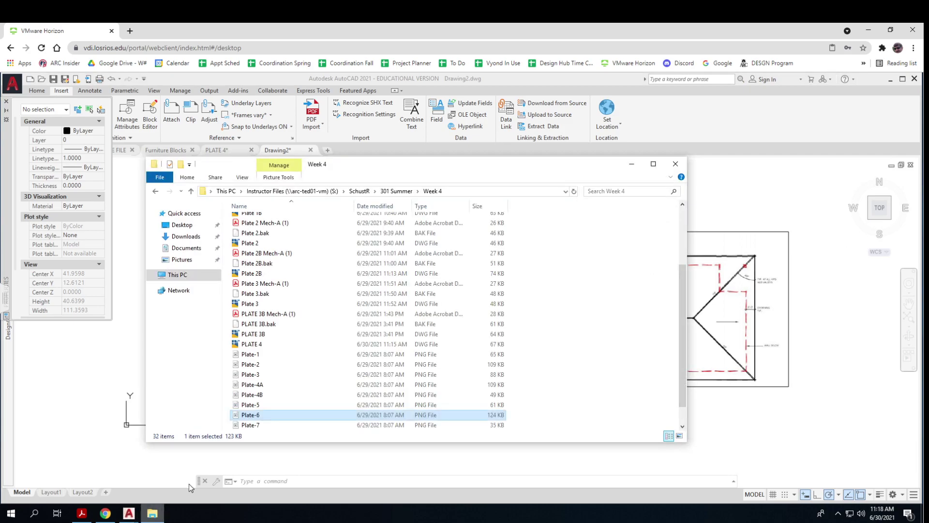
pyautogui.click(252, 407)
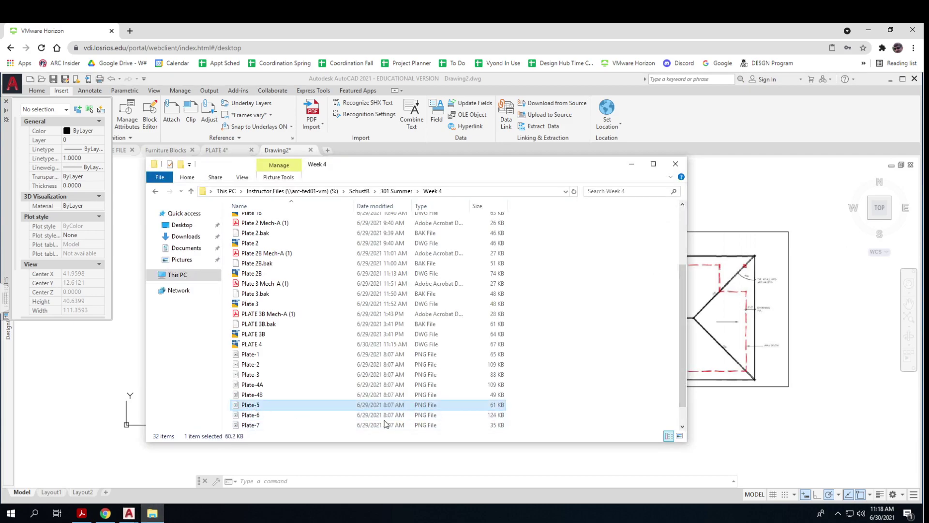
pyautogui.moveTo(250, 394); pyautogui.dragTo(712, 456)
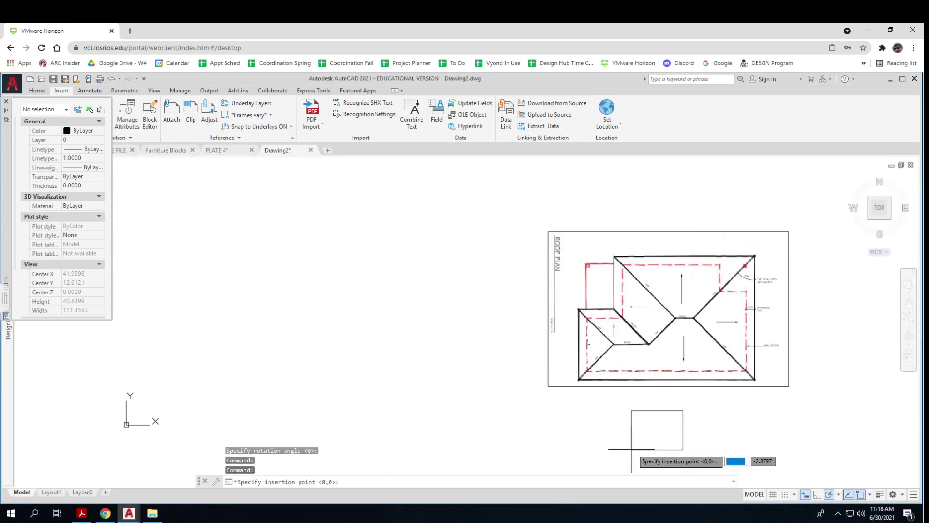
pyautogui.scroll(-5, 636, 440)
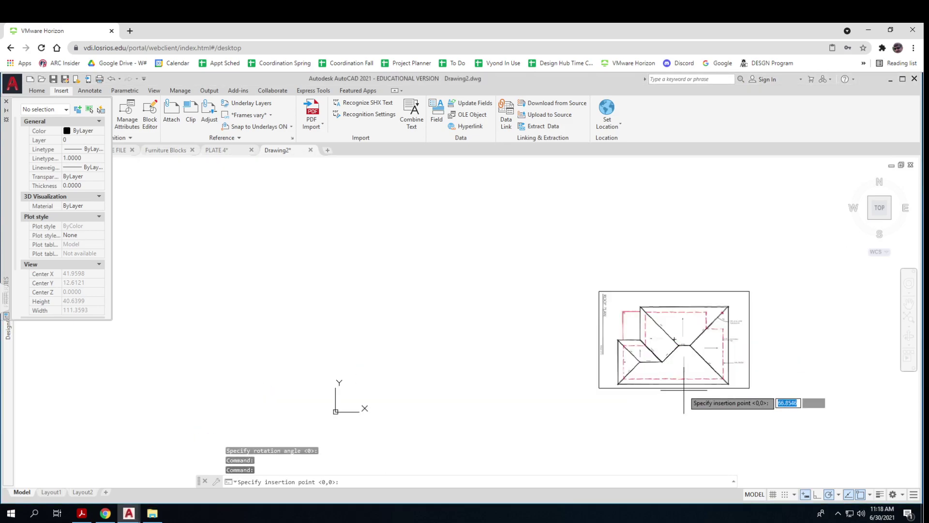
pyautogui.click(521, 412)
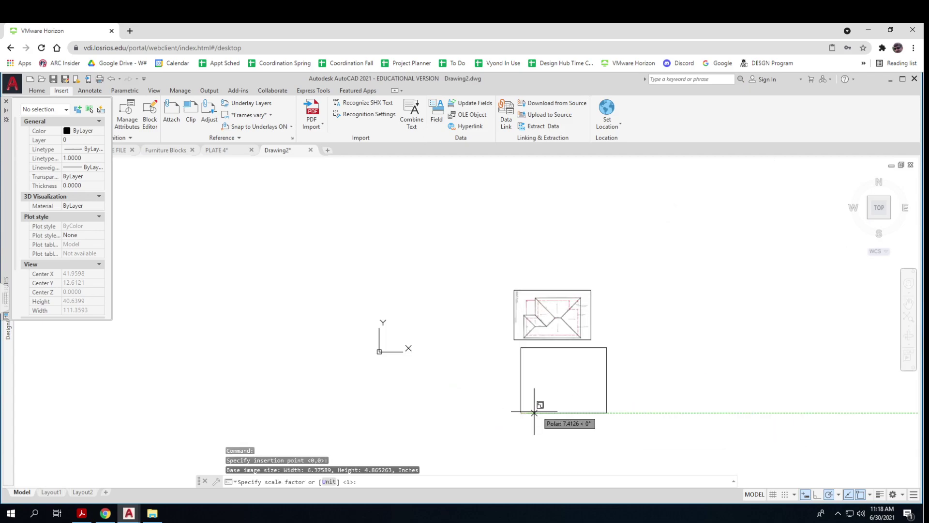
pyautogui.click(535, 412)
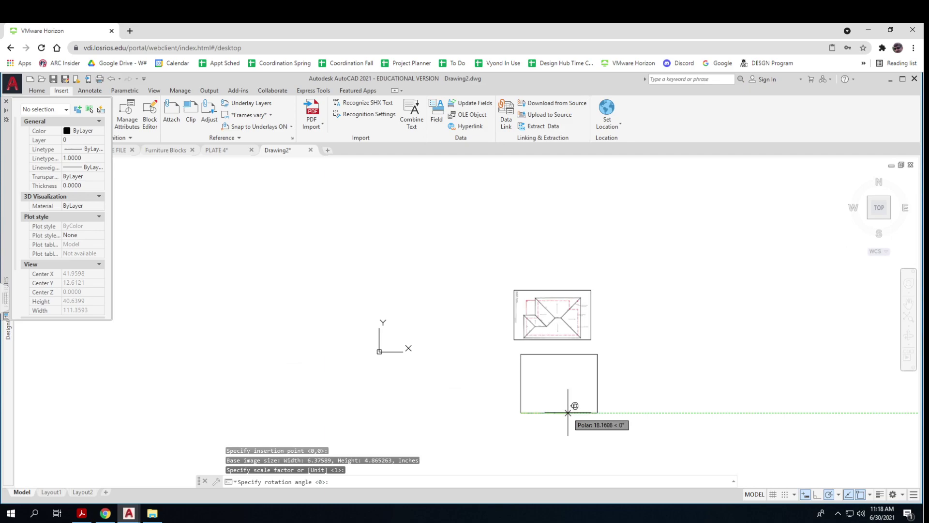
pyautogui.click(567, 412)
pyautogui.scroll(6, 551, 410)
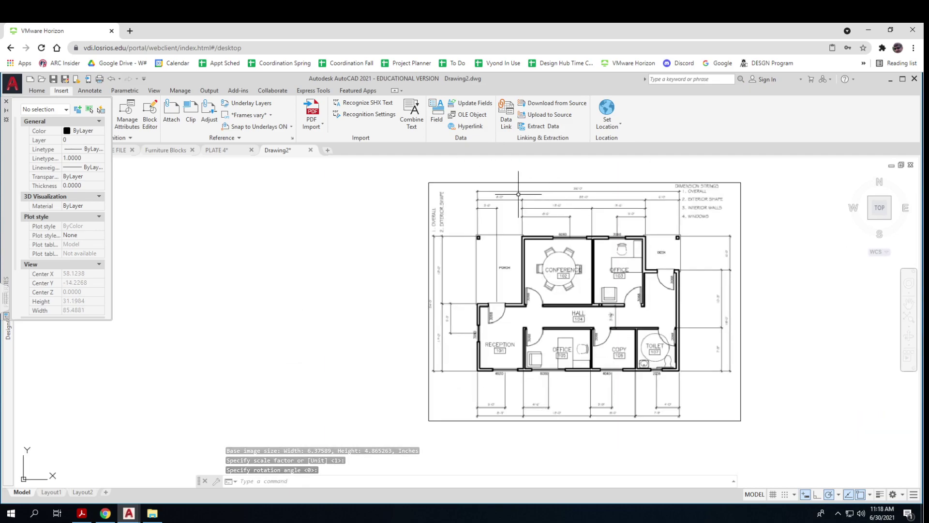
# Set the drawing's length units to Architectural
pyautogui.scroll(-4, 519, 194)
pyautogui.moveTo(369, 238)
pyautogui.mouseDown(button='middle')
pyautogui.moveTo(398, 290)
pyautogui.moveTo(461, 354)
pyautogui.mouseUp(button='middle')
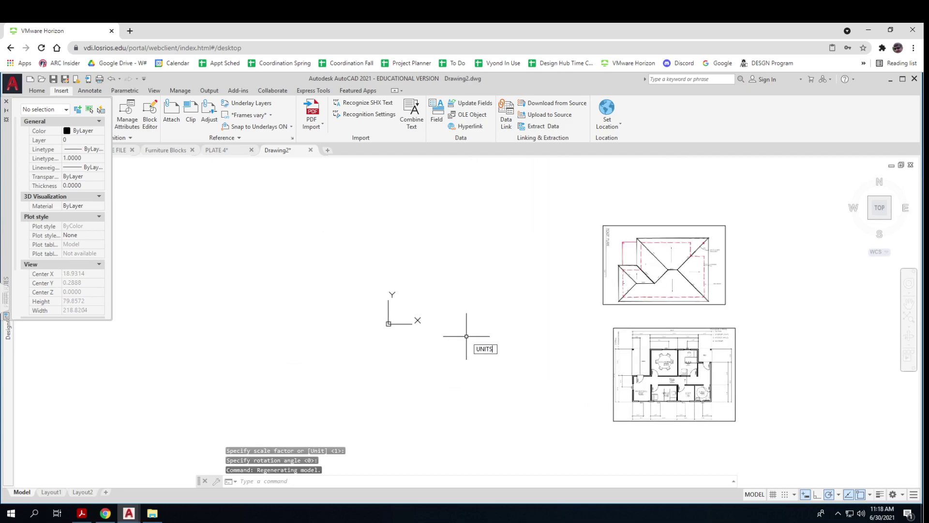
pyautogui.write('units')
pyautogui.press('Return')
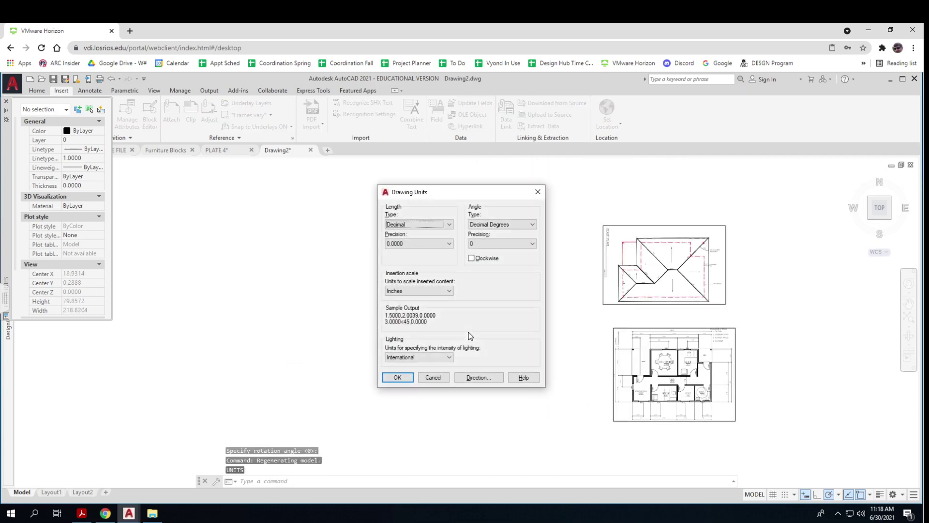
pyautogui.click(449, 224)
pyautogui.click(427, 234)
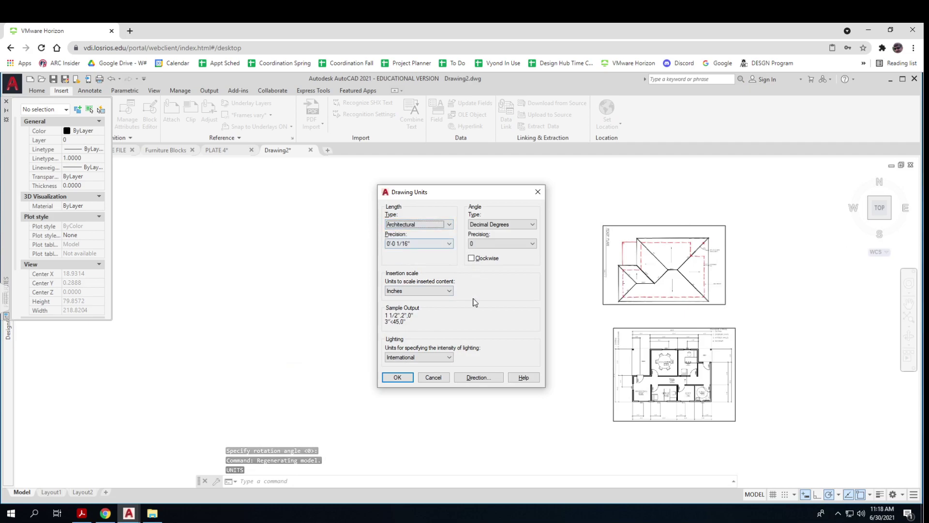
pyautogui.click(404, 381)
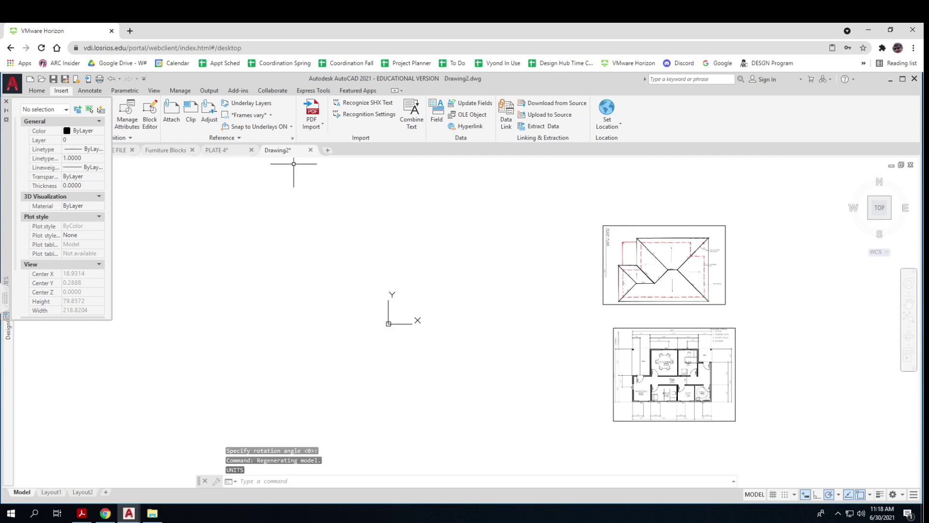
# Save the drawing in the Week 4 folder as pLATE 6
pyautogui.click(54, 79)
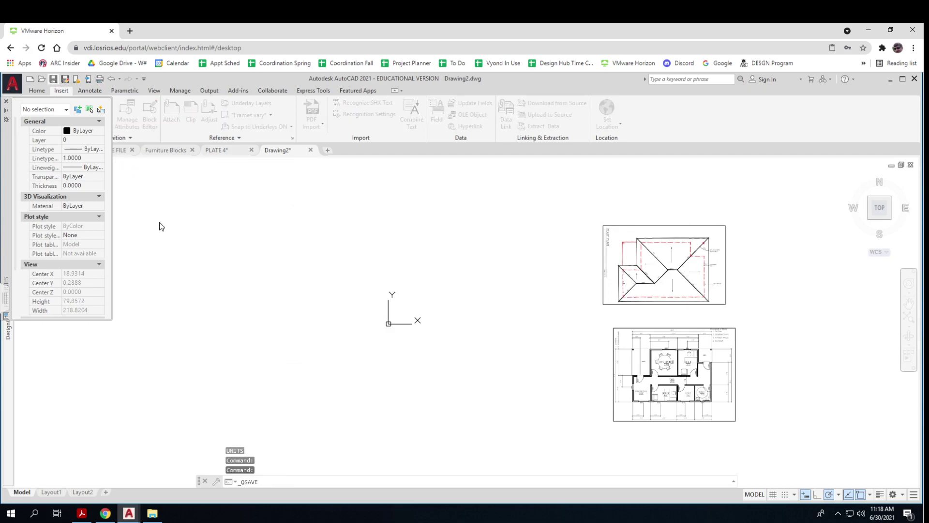
pyautogui.write('pLA')
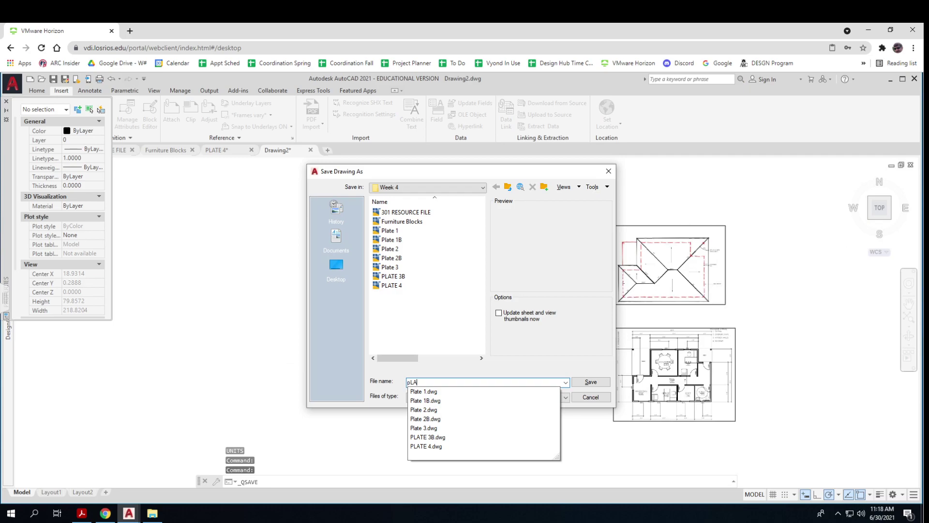
pyautogui.write('TE 6')
pyautogui.press('Return')
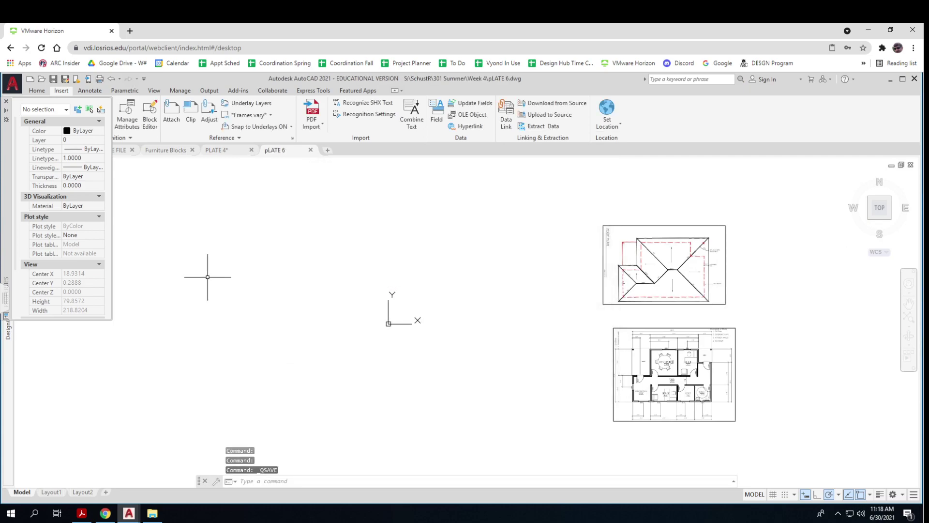
# Copy the Thin, Thick, TEXT, Dimension, CONSTRUCT and HIDDEN layers from 301 RESOURCE FILE.dwg into the pLATE 6 drawing through DesignCenter
pyautogui.moveTo(10, 376)
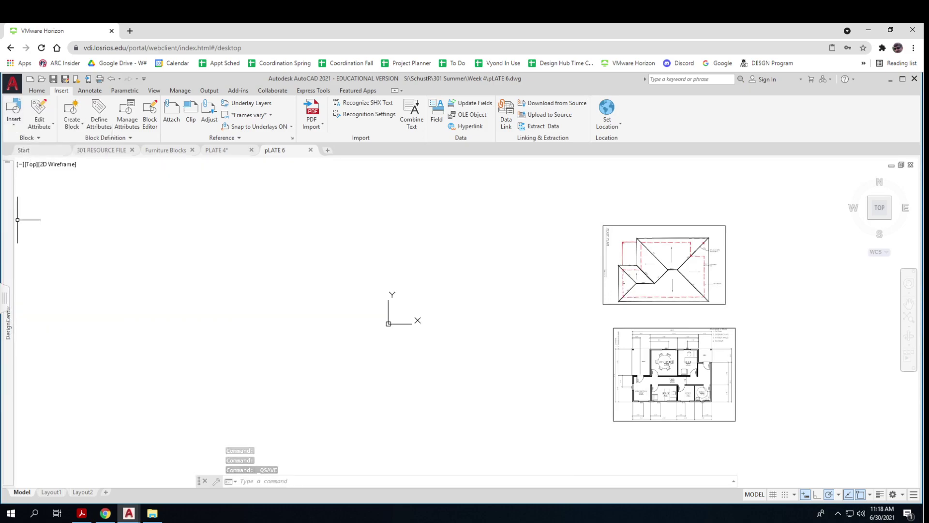
pyautogui.moveTo(10, 243)
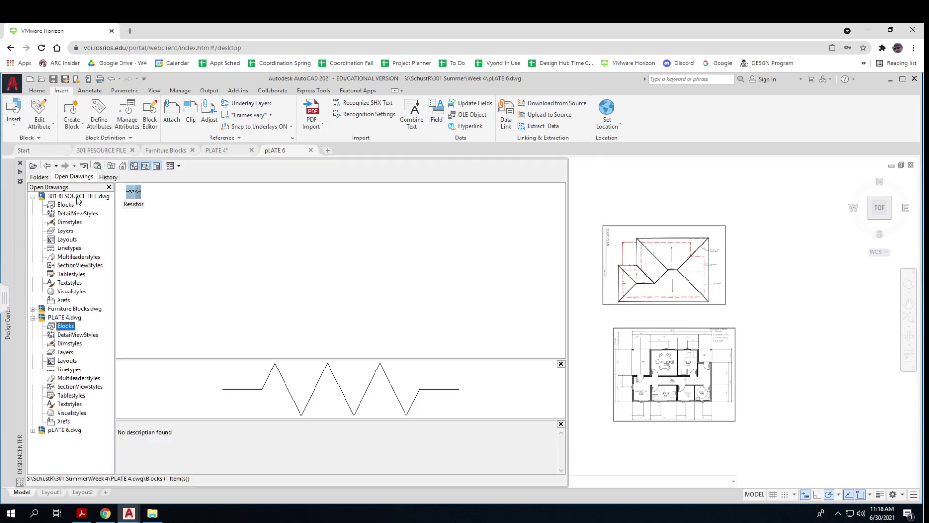
pyautogui.click(65, 231)
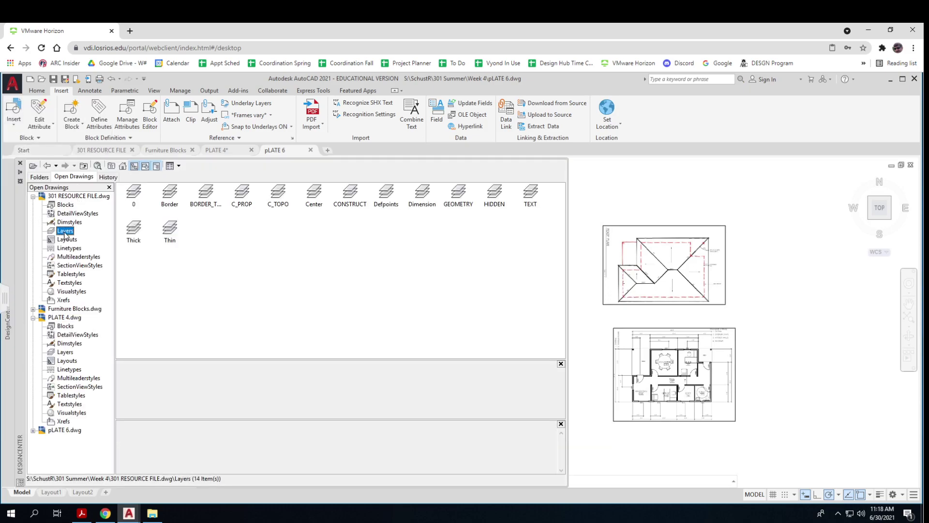
pyautogui.click(172, 231)
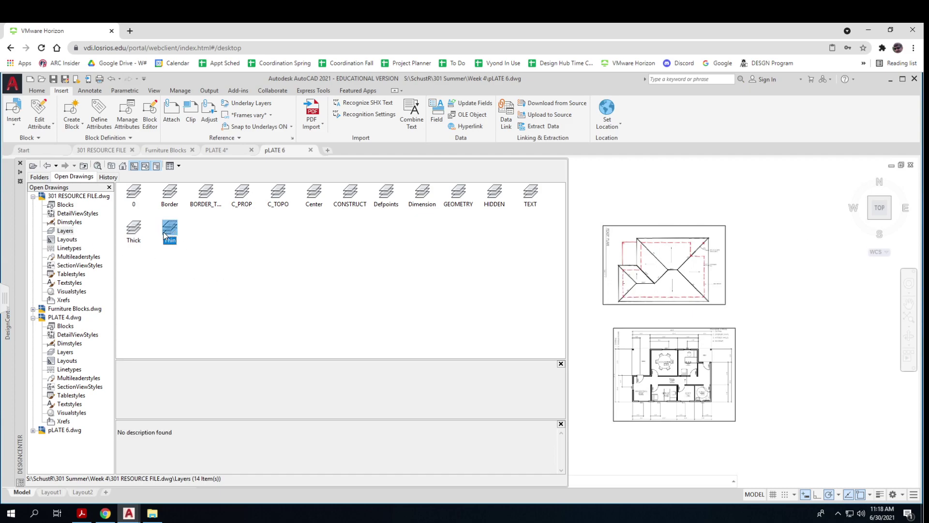
pyautogui.click(141, 236)
pyautogui.keyDown('ctrl'); pyautogui.click(139, 235); pyautogui.keyUp('ctrl')
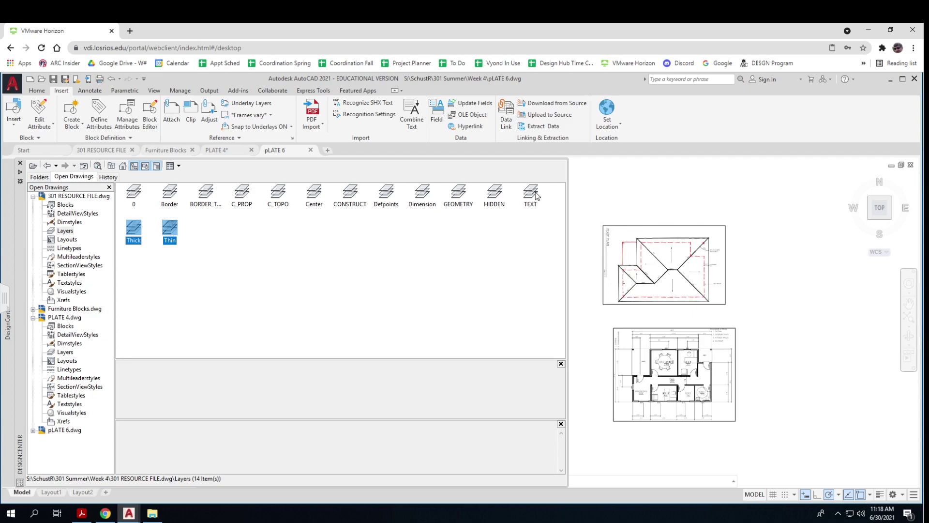
pyautogui.keyDown('ctrl'); pyautogui.click(530, 206); pyautogui.keyUp('ctrl')
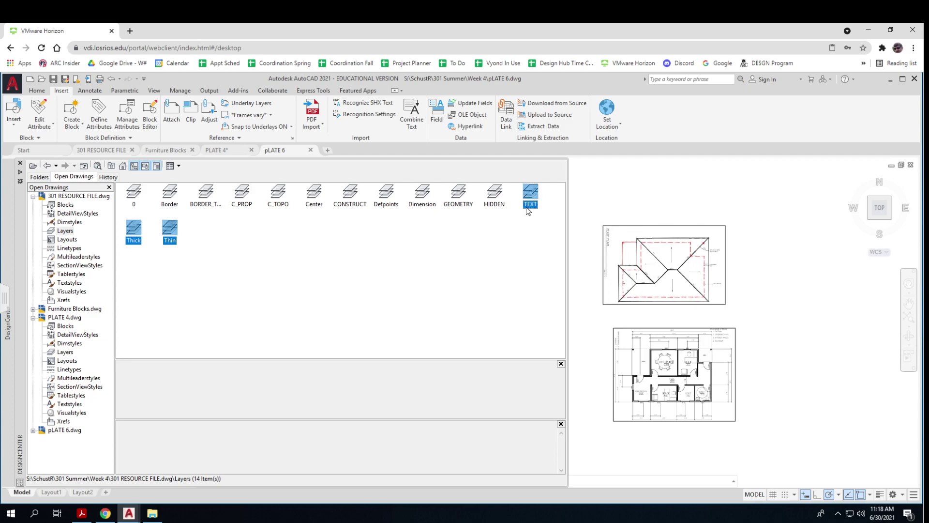
pyautogui.keyDown('ctrl'); pyautogui.click(423, 196); pyautogui.keyUp('ctrl')
pyautogui.keyDown('ctrl'); pyautogui.click(350, 194); pyautogui.keyUp('ctrl')
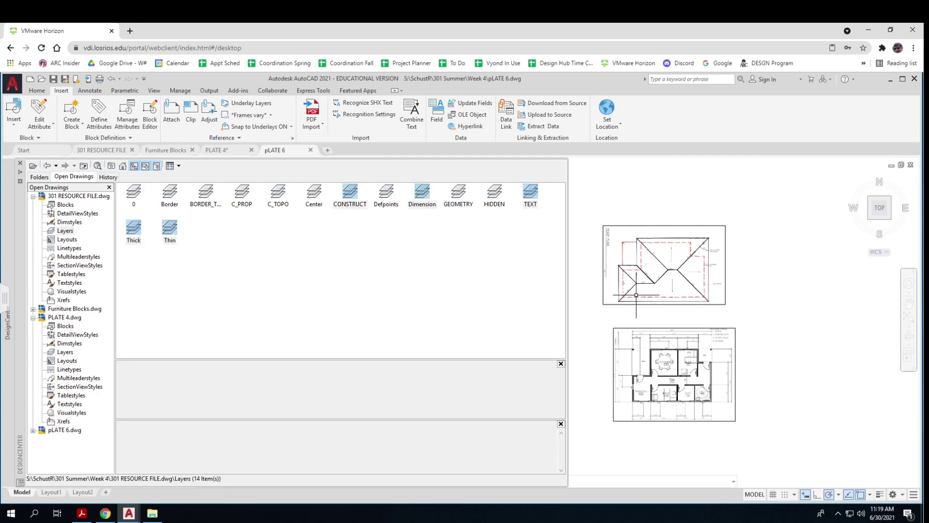
pyautogui.moveTo(7, 351)
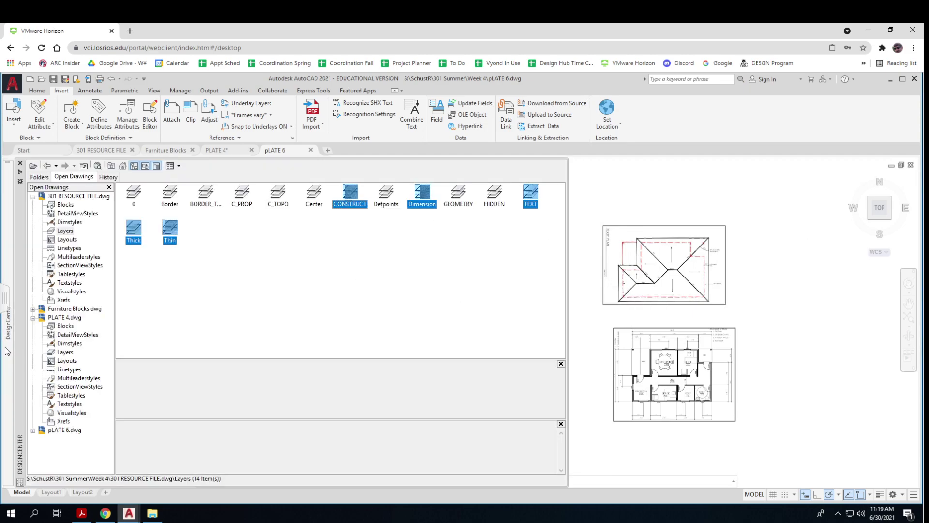
pyautogui.keyDown('ctrl'); pyautogui.click(492, 203); pyautogui.keyUp('ctrl')
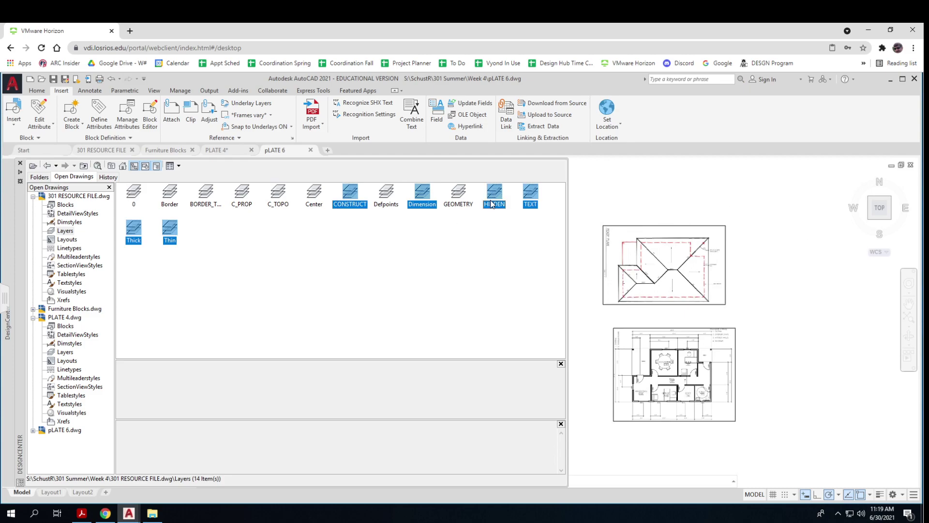
pyautogui.moveTo(494, 202); pyautogui.dragTo(634, 204)
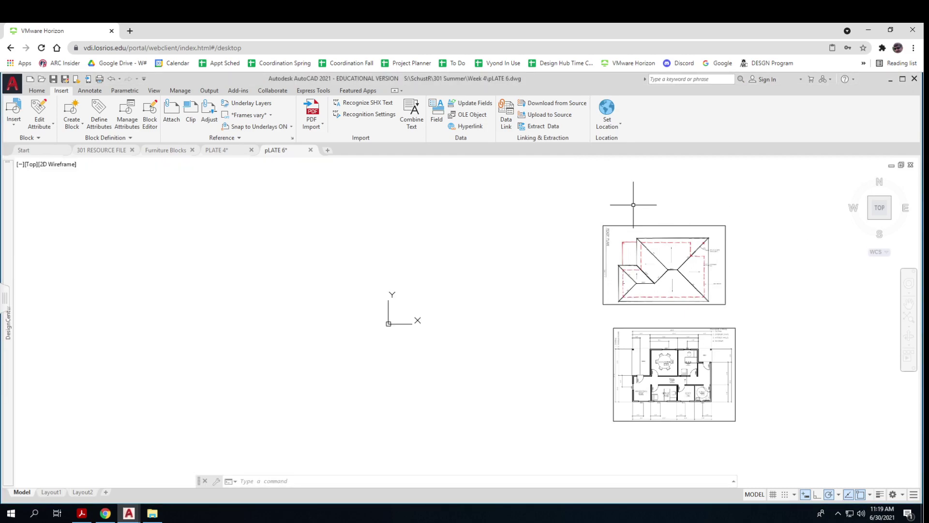
# Add a new layer named A-Wall - Below to the drawing
pyautogui.scroll(4, 672, 380)
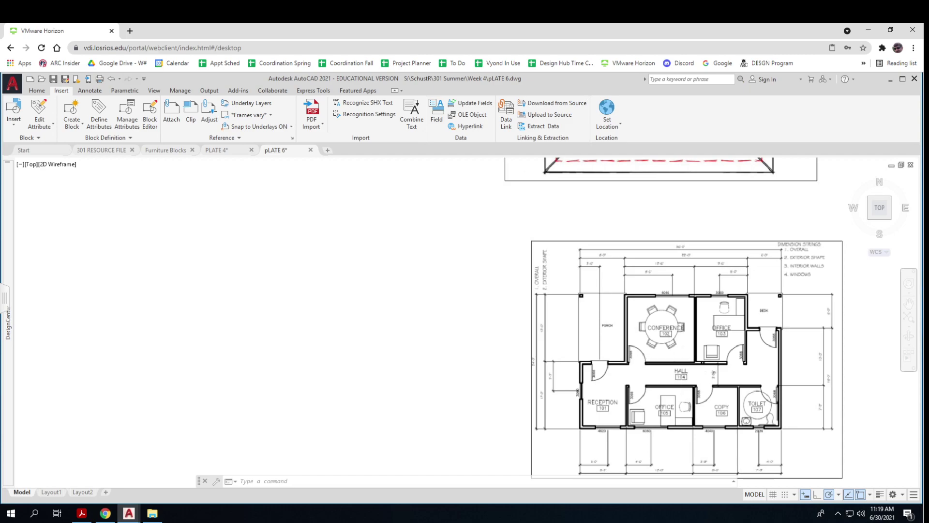
pyautogui.scroll(-4, 672, 361)
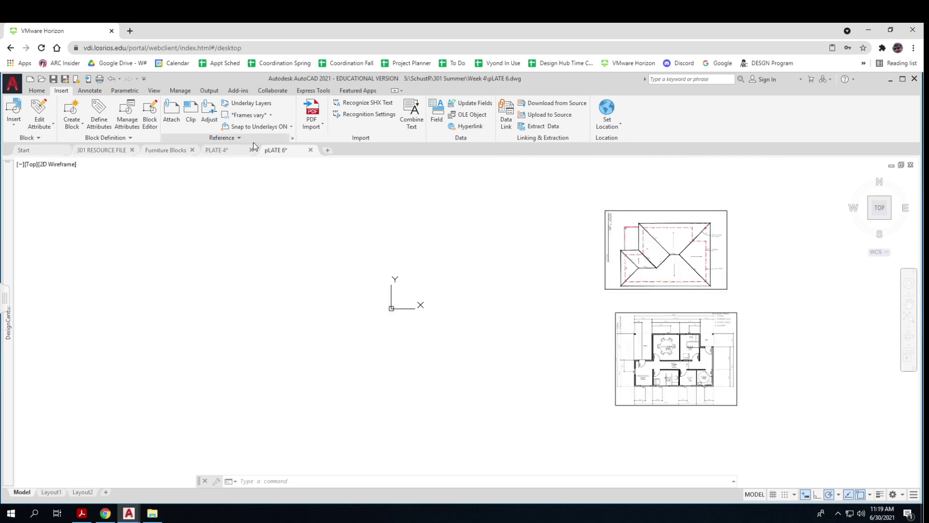
pyautogui.click(37, 91)
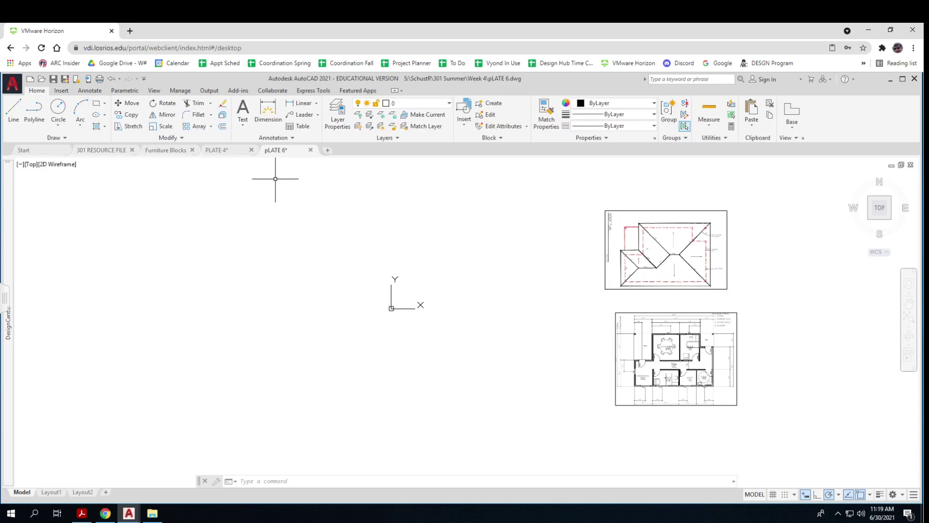
pyautogui.click(334, 116)
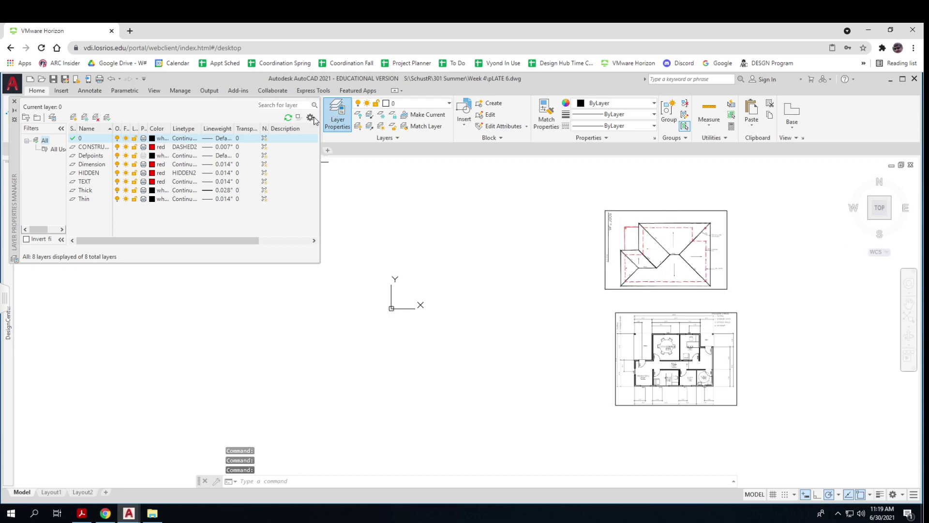
pyautogui.click(73, 118)
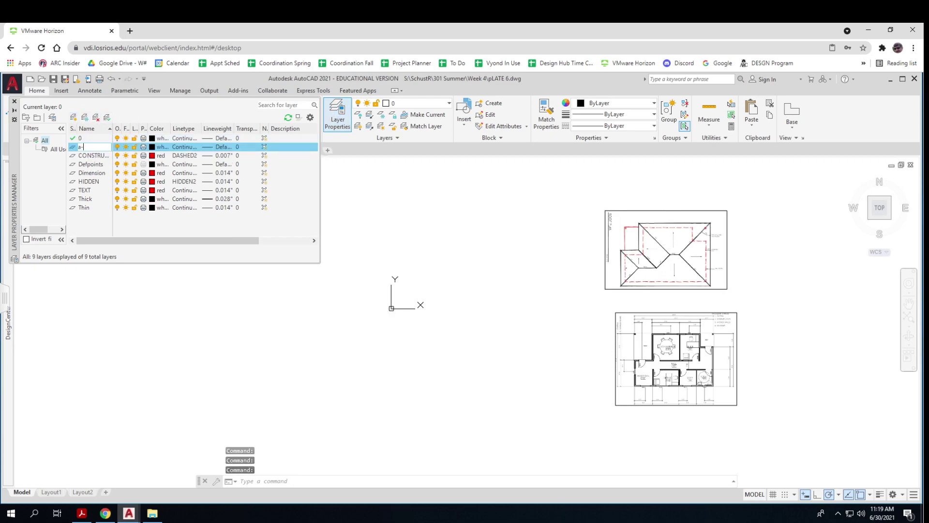
pyautogui.write('a-wALL bEL')
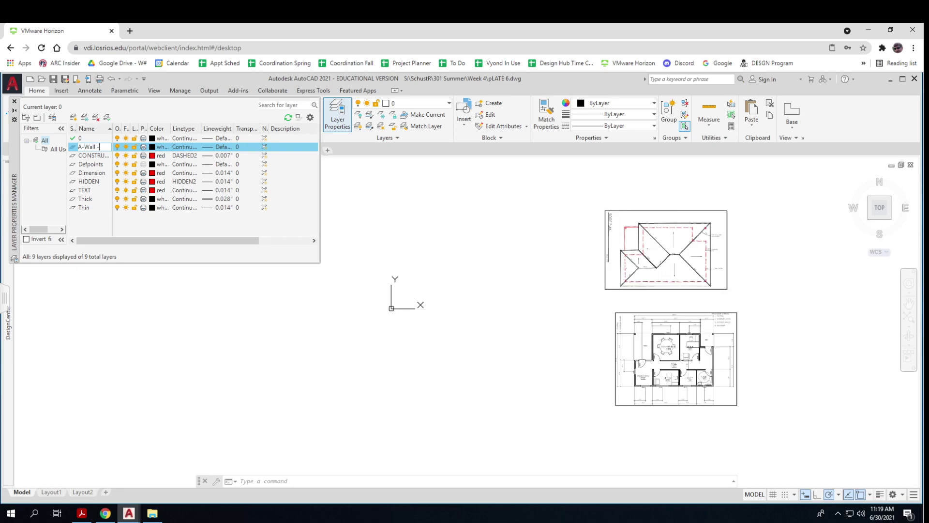
# Set the A-Wall - Below layer's colour to red and its linetype to HIDDEN2
pyautogui.click(152, 147)
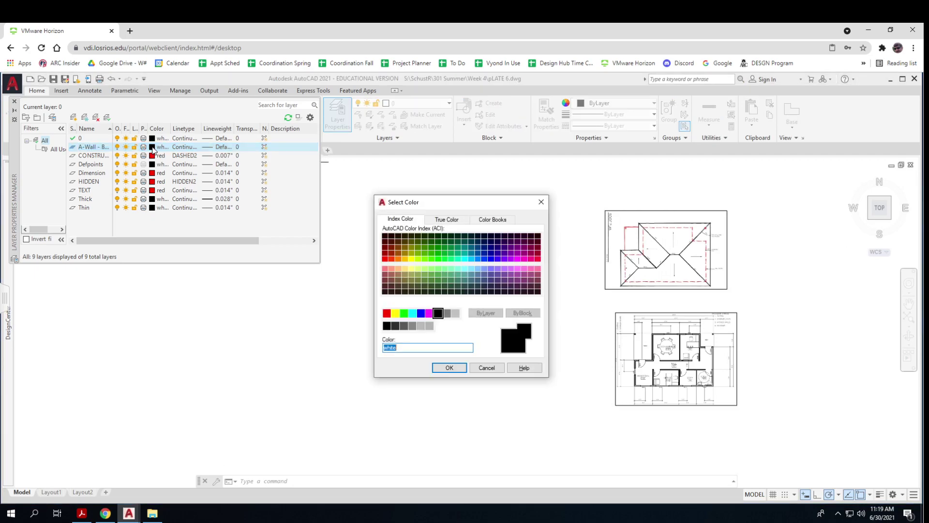
pyautogui.click(387, 313)
pyautogui.click(449, 368)
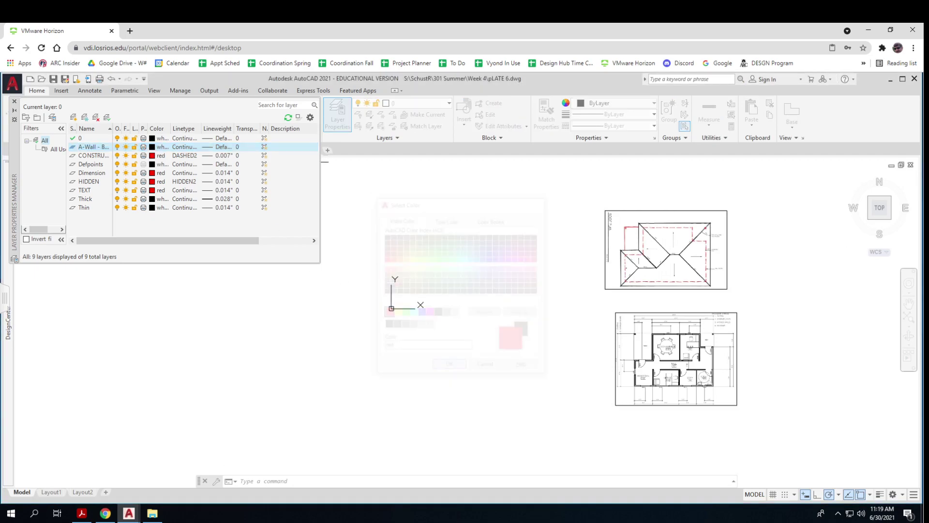
pyautogui.click(187, 147)
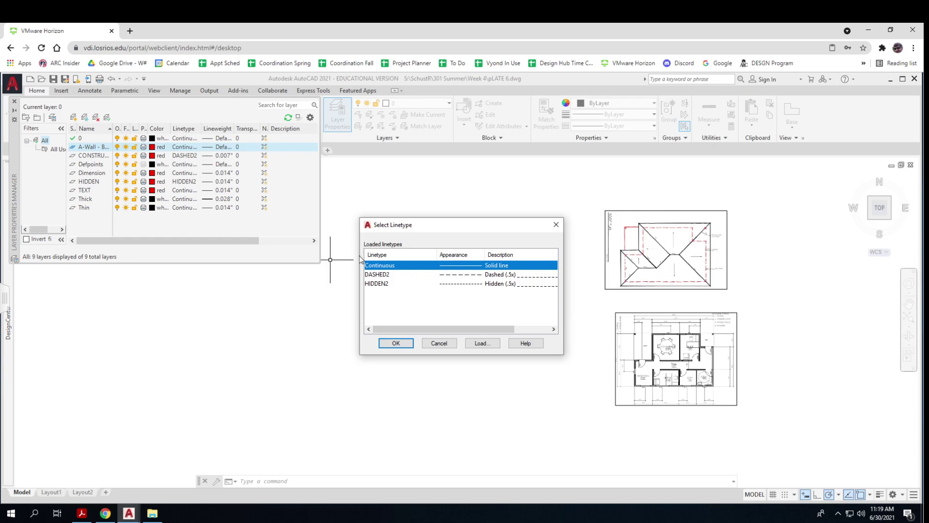
pyautogui.click(376, 283)
pyautogui.click(396, 343)
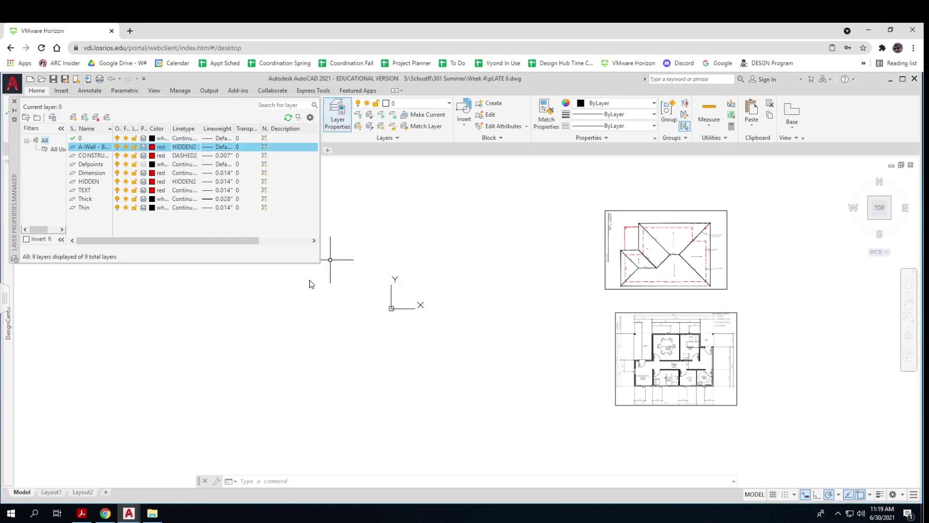
# Give the A-Wall - Below layer a 0.014" lineweight and make it the current layer
pyautogui.click(221, 148)
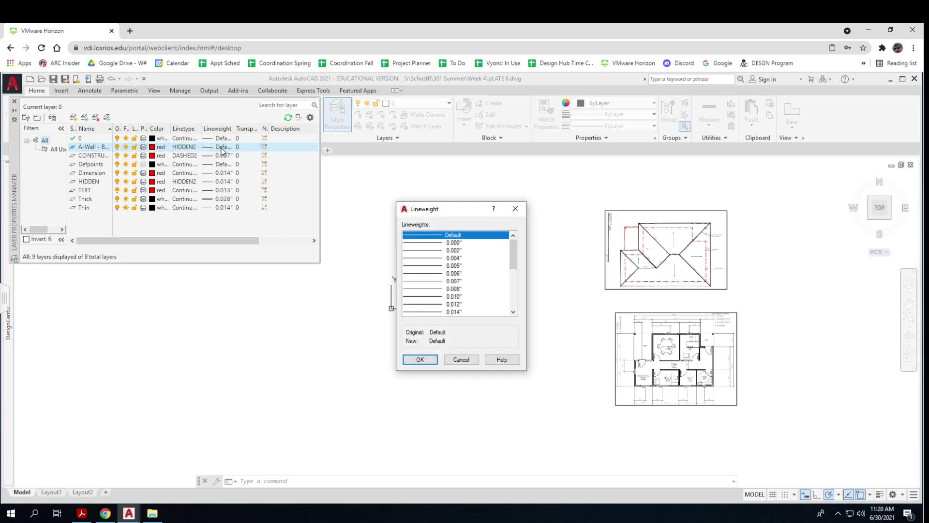
pyautogui.click(441, 312)
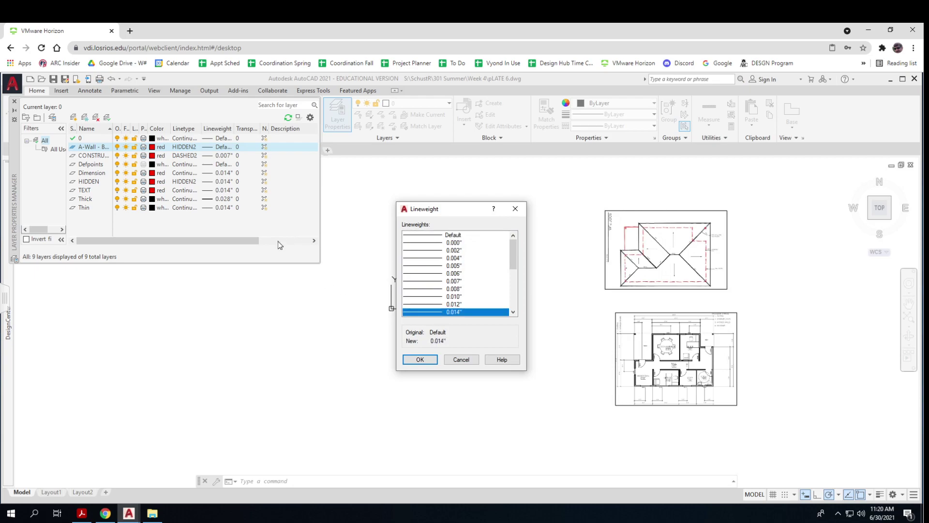
pyautogui.click(420, 360)
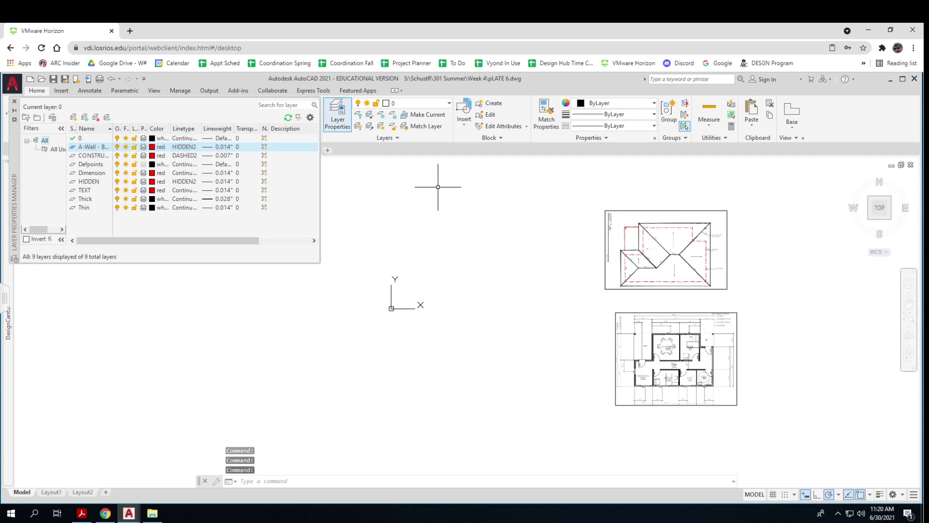
pyautogui.click(421, 104)
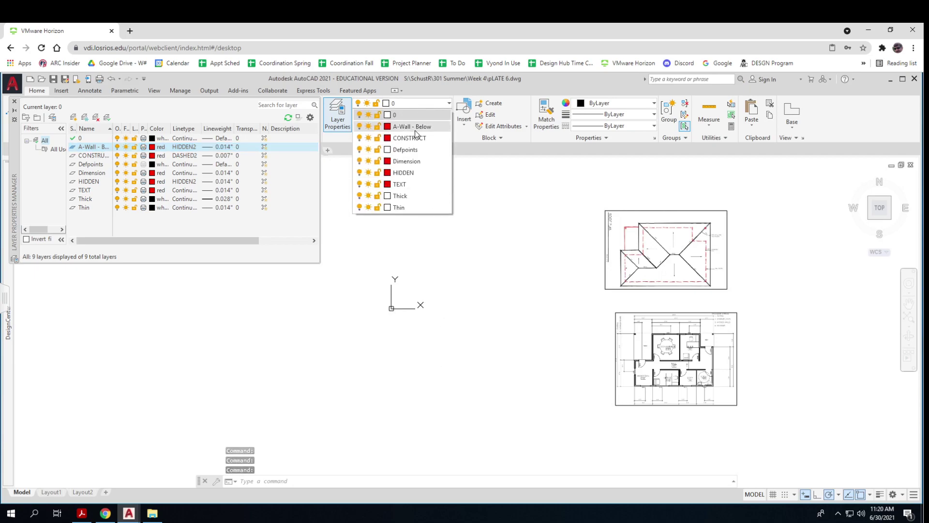
pyautogui.click(415, 127)
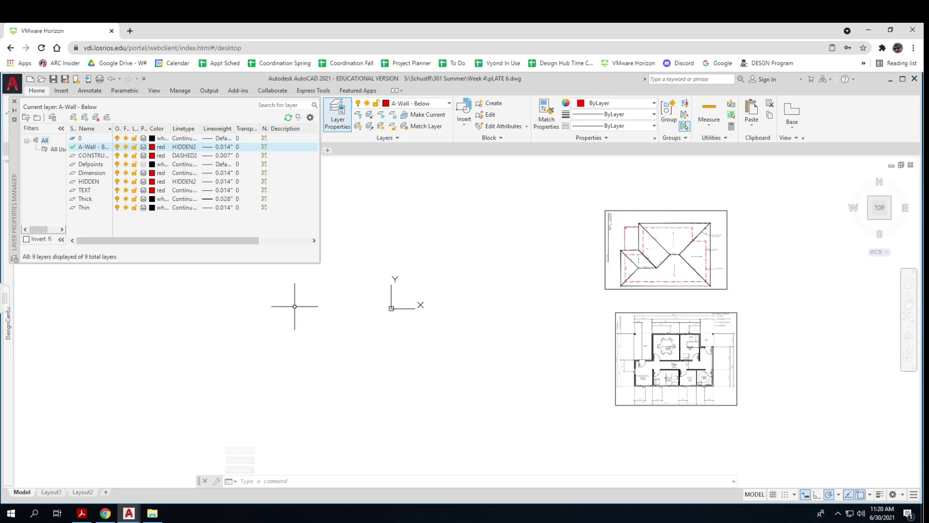
pyautogui.click(15, 102)
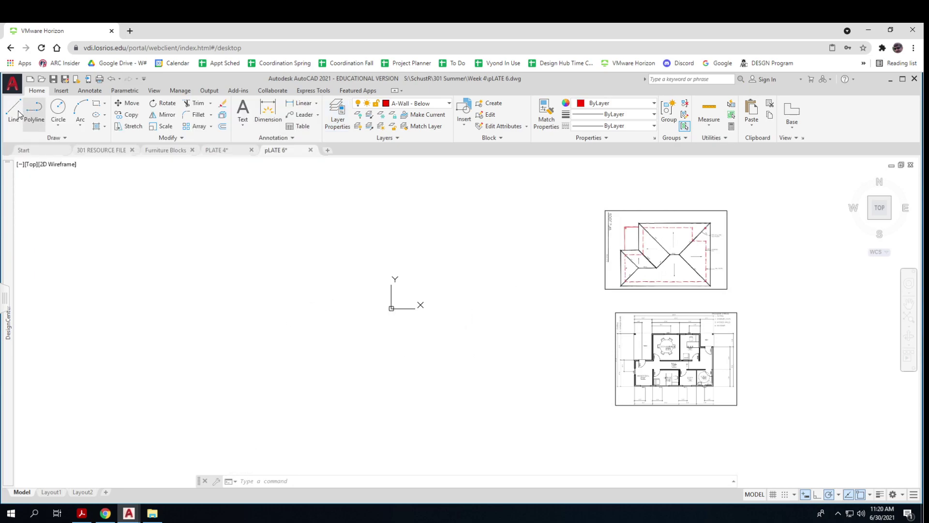
# Draw a 36' horizontal line running to the right above the reference images as the building's lower wall
pyautogui.click(14, 109)
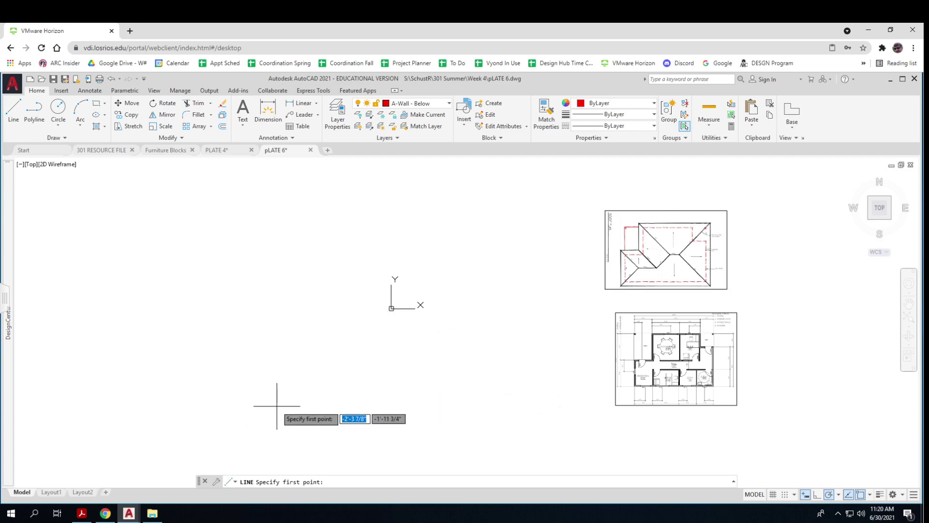
pyautogui.scroll(-2, 344, 411)
pyautogui.moveTo(346, 411); pyautogui.dragTo(403, 445, button='middle')
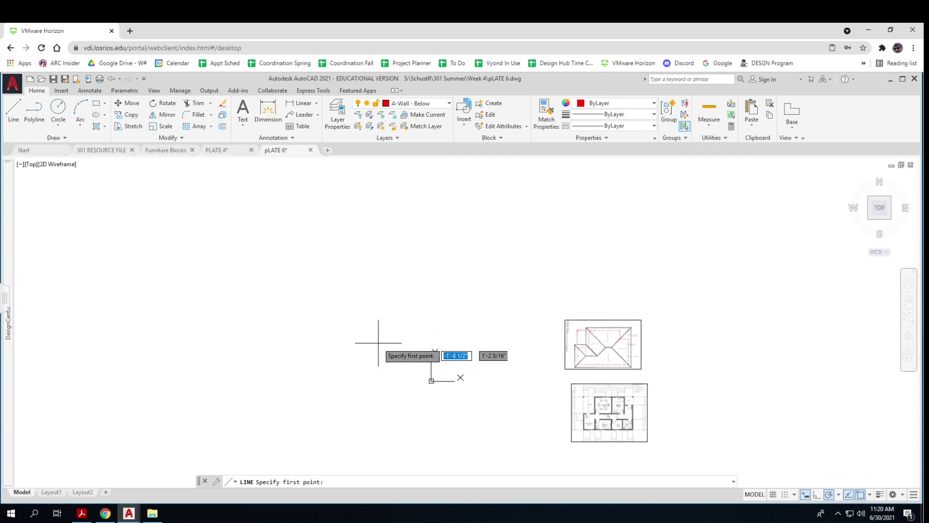
pyautogui.click(284, 268)
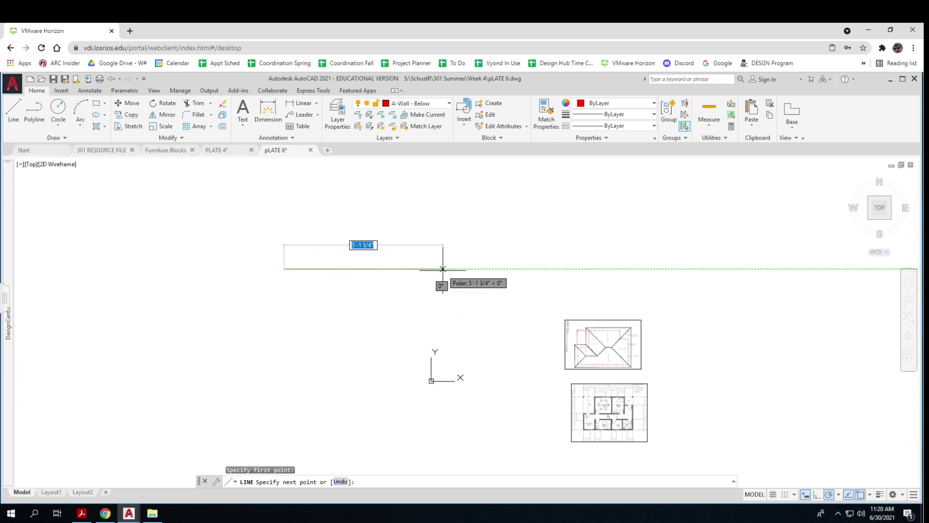
pyautogui.write("36'")
pyautogui.press('Return')
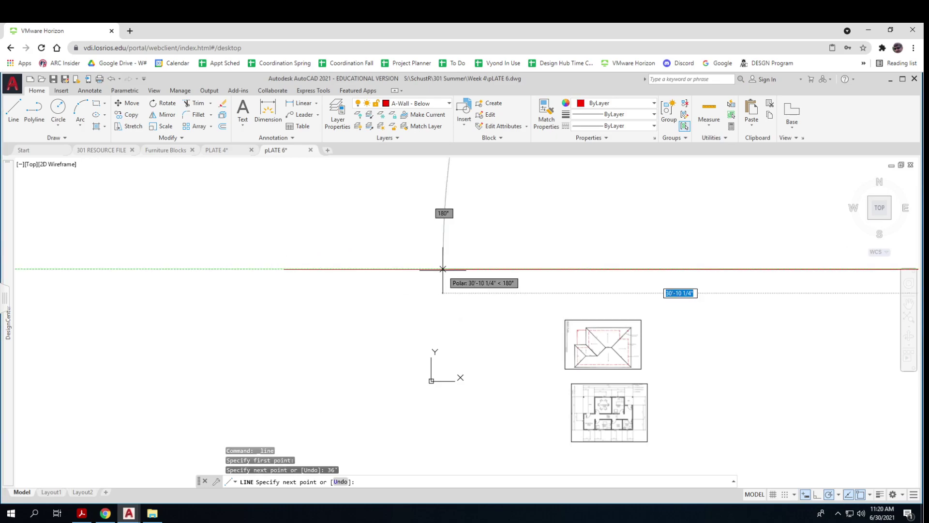
pyautogui.press('Return')
pyautogui.scroll(-4, 475, 331)
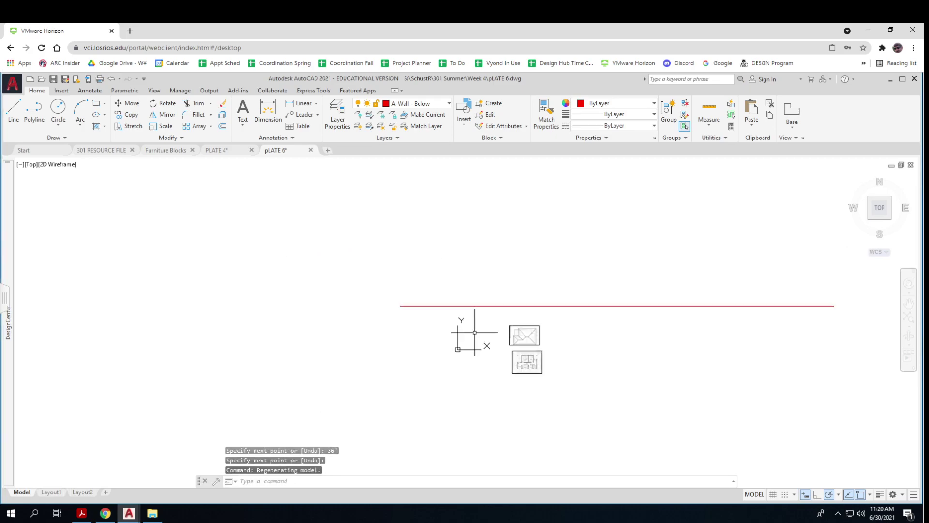
# Following the floor plan reference's dimensions, draw a 12' wall line straight up from the left end of the 36' line
pyautogui.click(13, 110)
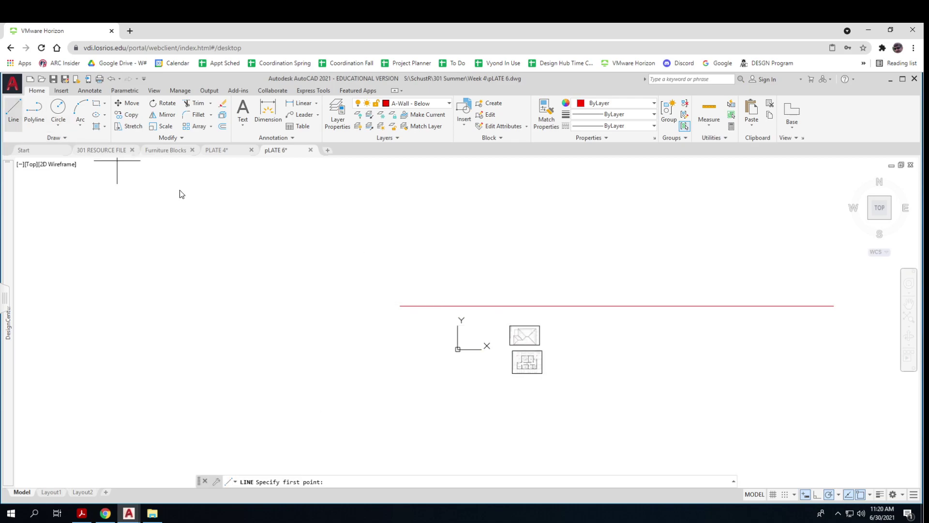
pyautogui.scroll(10, 520, 339)
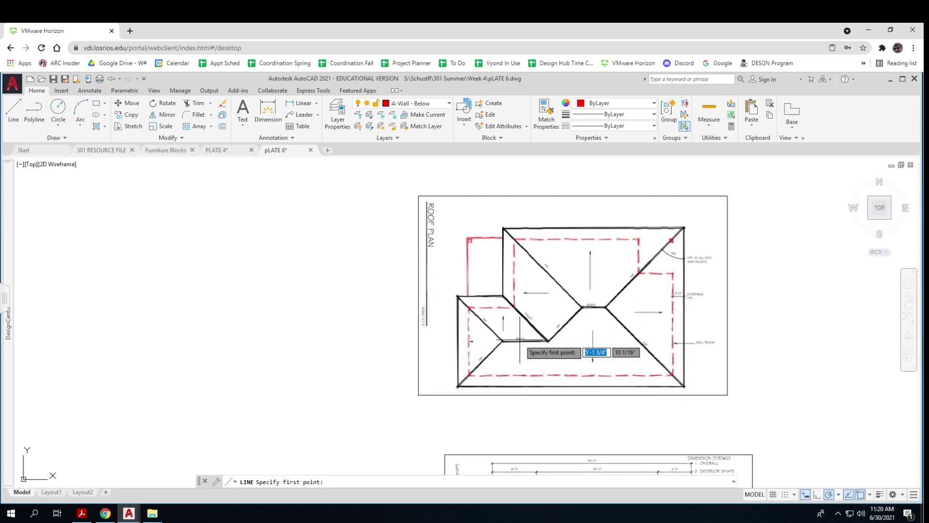
pyautogui.moveTo(527, 442); pyautogui.dragTo(545, 303, button='middle')
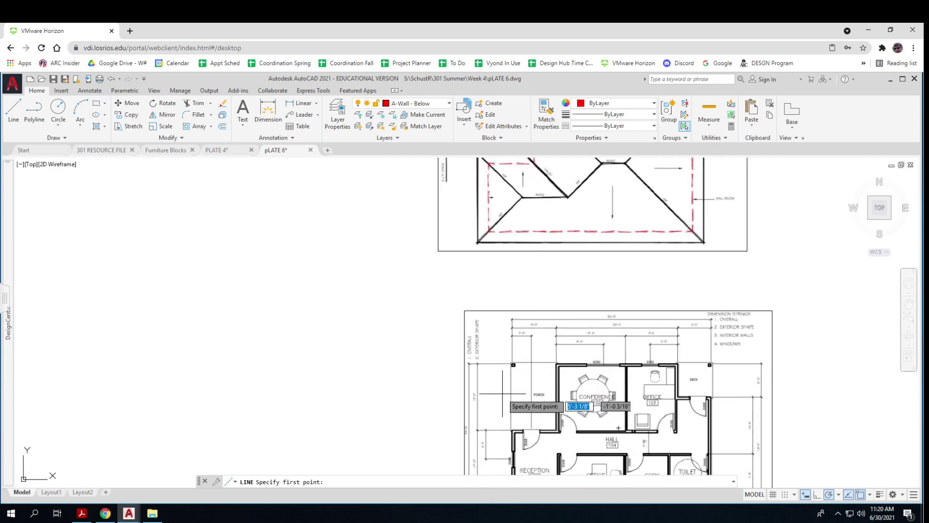
pyautogui.scroll(-6, 246, 217)
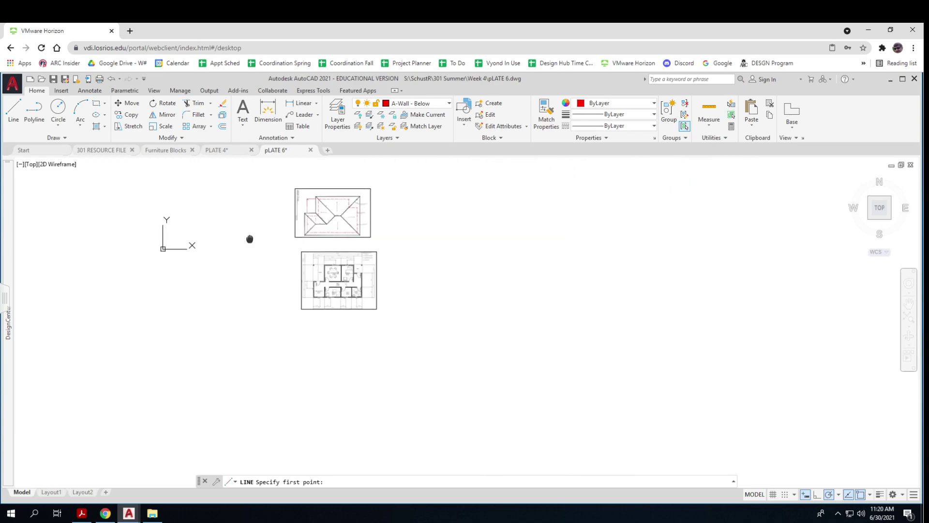
pyautogui.moveTo(249, 238); pyautogui.dragTo(281, 392, button='middle')
pyautogui.scroll(-2, 281, 392)
pyautogui.click(14, 111)
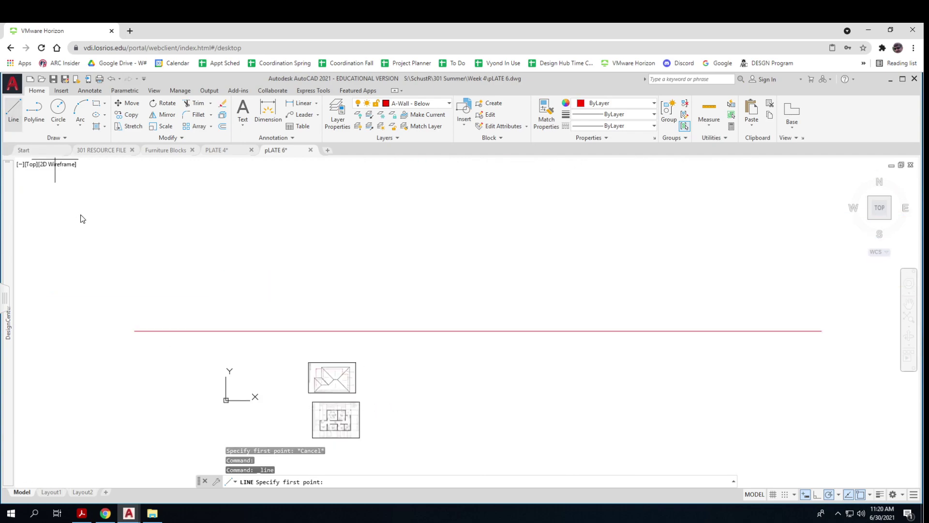
pyautogui.click(134, 331)
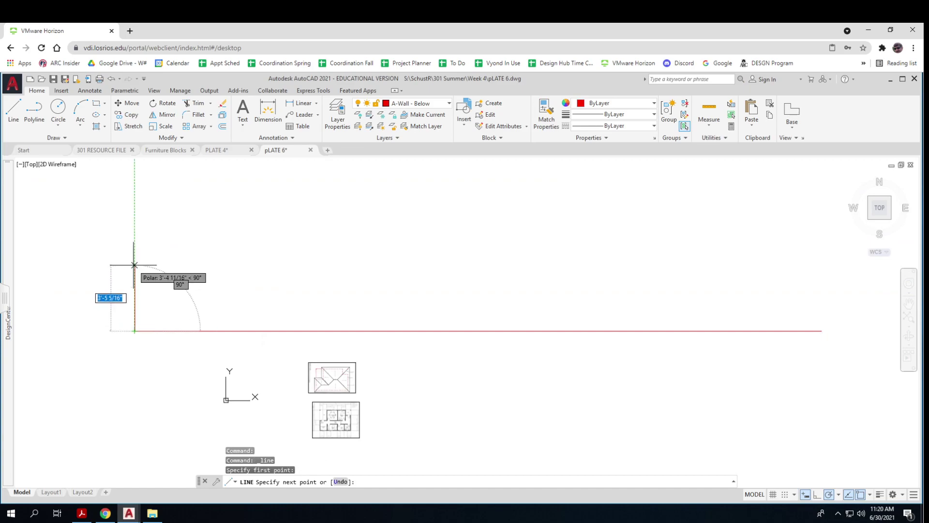
pyautogui.write("12'")
pyautogui.press('Return')
pyautogui.scroll(-3, 134, 269)
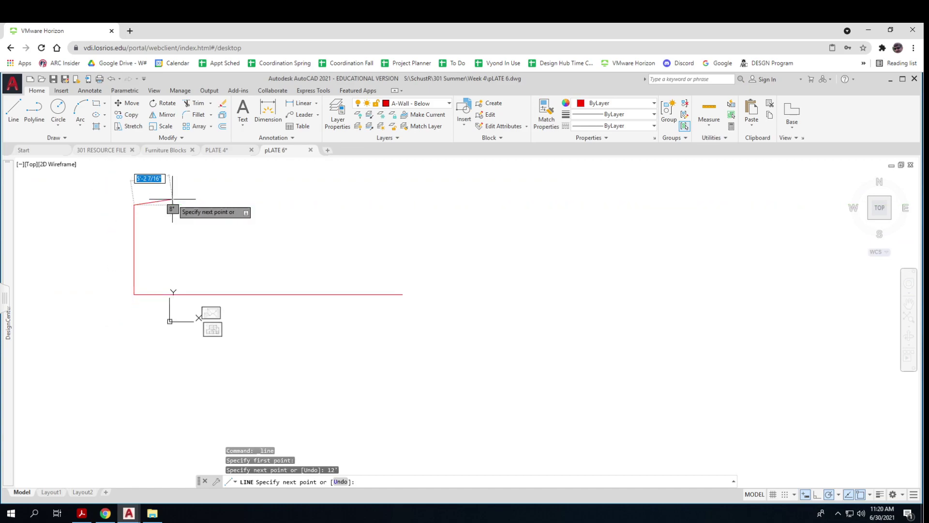
# Continue the wall outline 8' to the right and 12' straight up
pyautogui.write("8'")
pyautogui.press('Return')
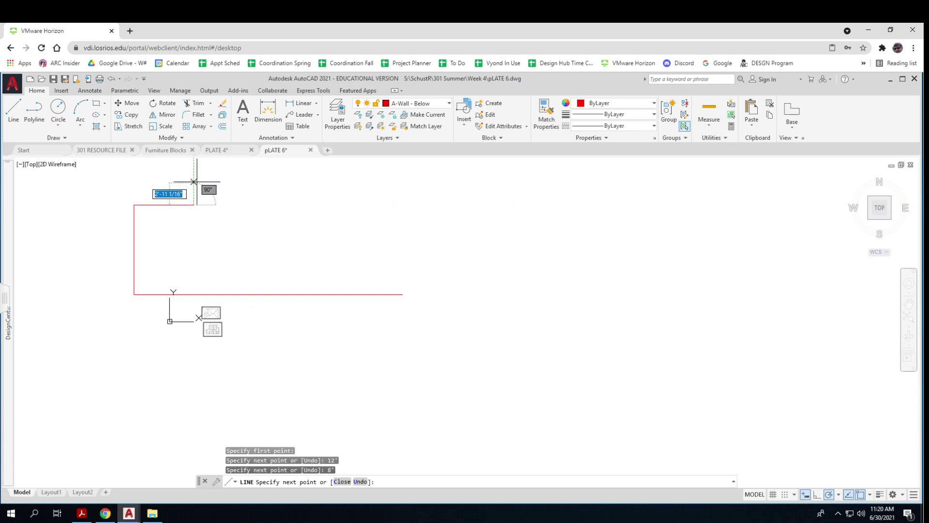
pyautogui.write("12'")
pyautogui.press('Return')
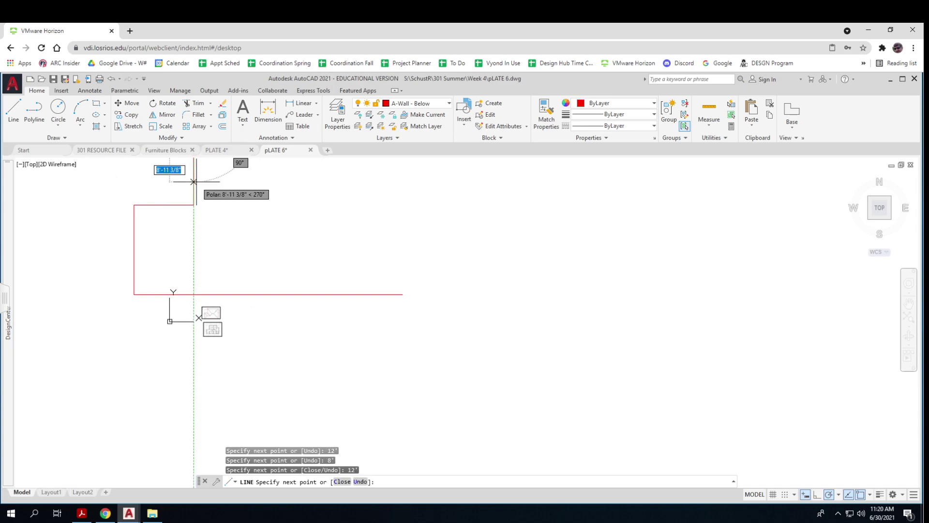
# Continue the wall outline 22' to the right and 6' straight down
pyautogui.moveTo(228, 245); pyautogui.dragTo(216, 339, button='middle')
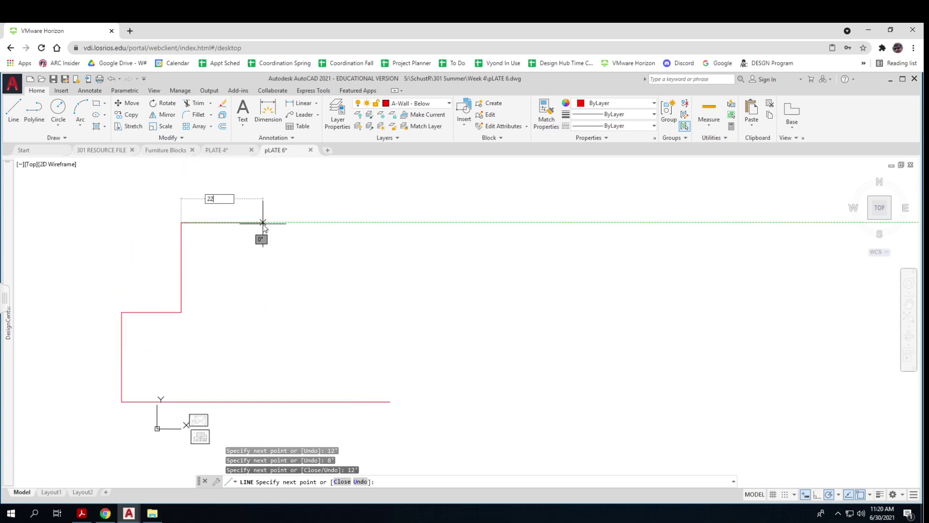
pyautogui.write("'")
pyautogui.press('Return')
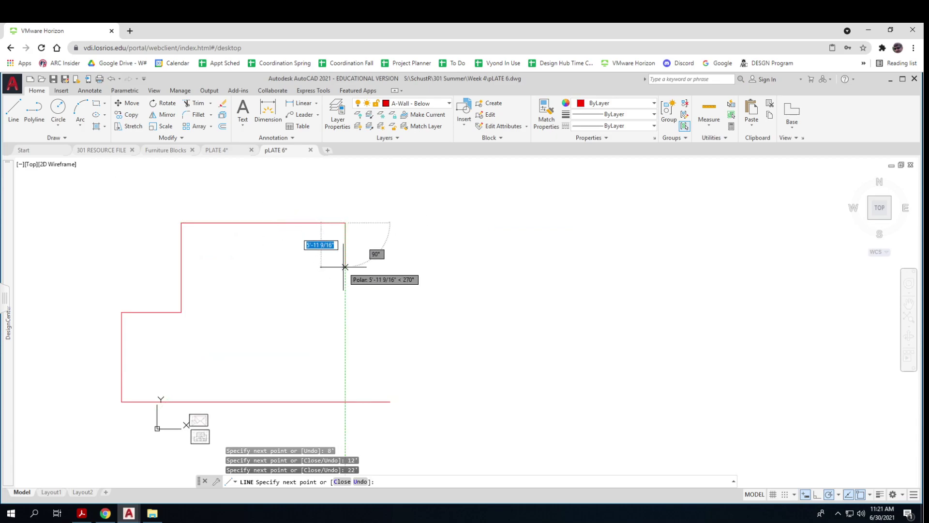
pyautogui.write("6'")
pyautogui.press('Return')
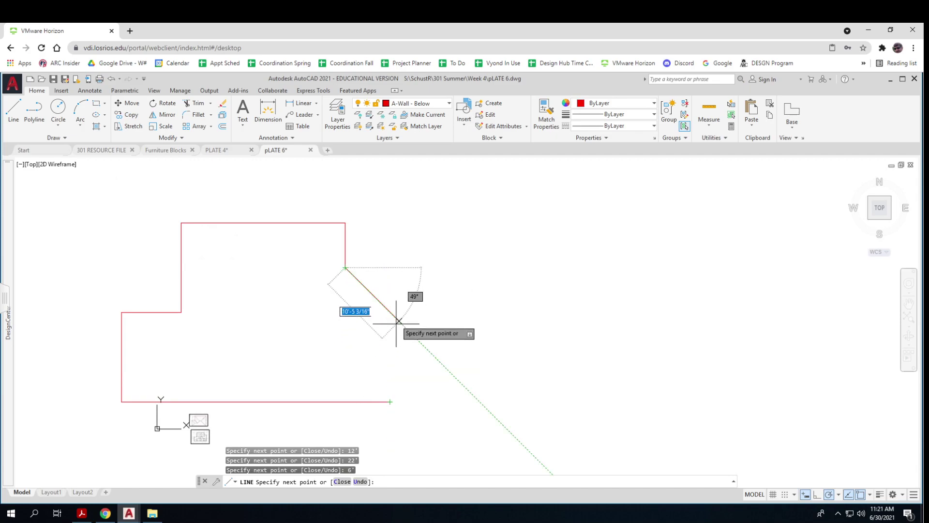
# Close the outline by running right until aligned with the 36' line's right end, and down to that endpoint
pyautogui.click(390, 267)
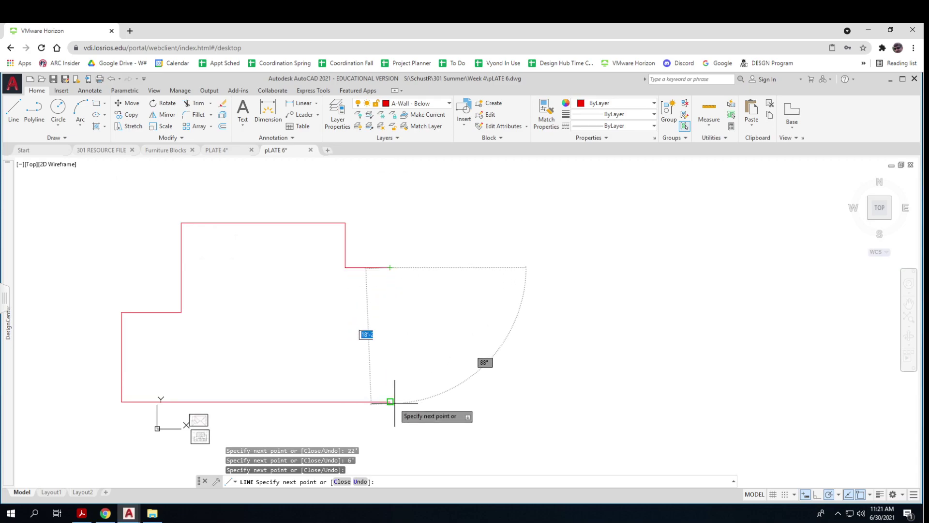
pyautogui.click(390, 401)
pyautogui.press('Escape')
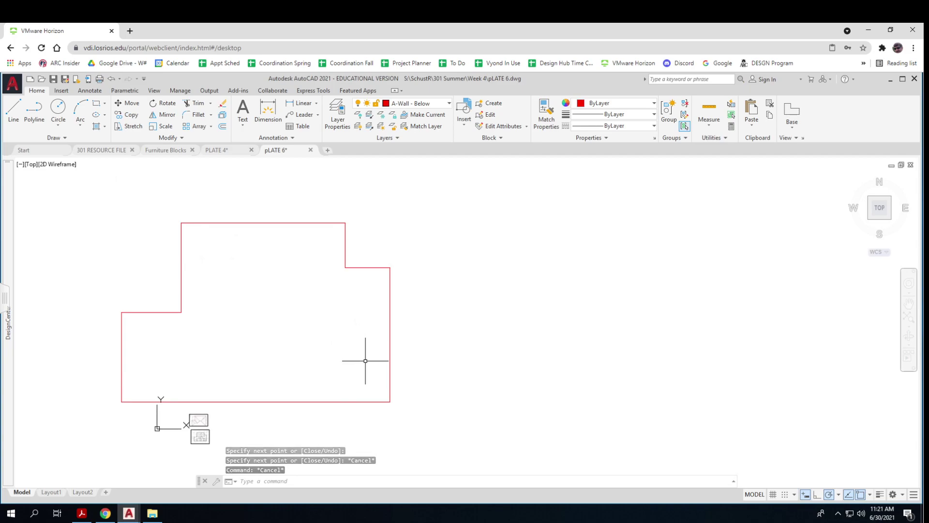
# Save the Plate 6 drawing with the completed wall outline
pyautogui.scroll(-2, 383, 387)
pyautogui.moveTo(384, 390); pyautogui.dragTo(400, 203, button='middle')
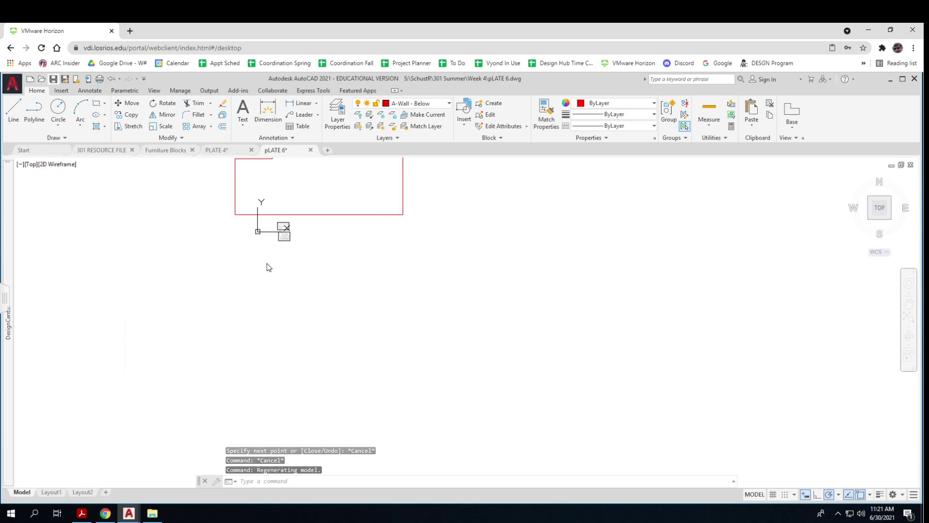
pyautogui.hotkey('ctrl', 's')
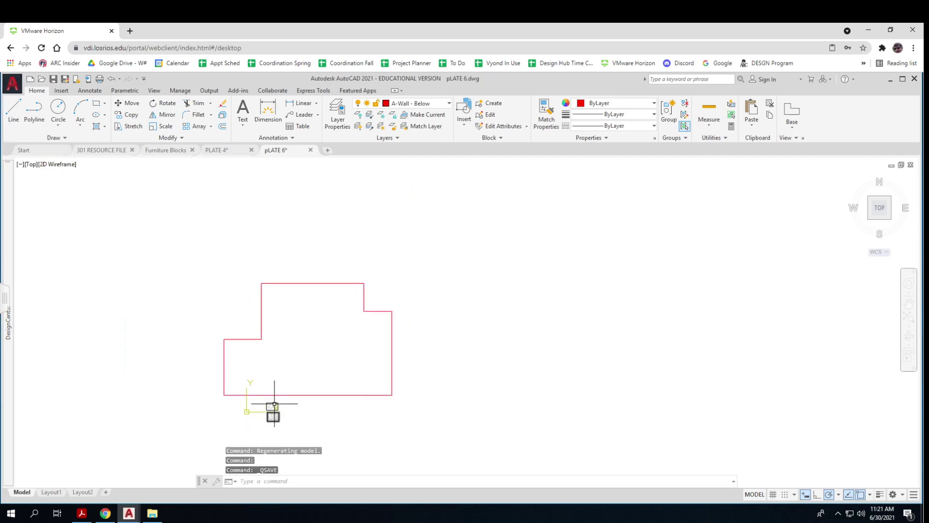
# Move the upper of the two small reference images to the empty area right of the wall outline
pyautogui.click(274, 406)
pyautogui.write('m')
pyautogui.press('Return')
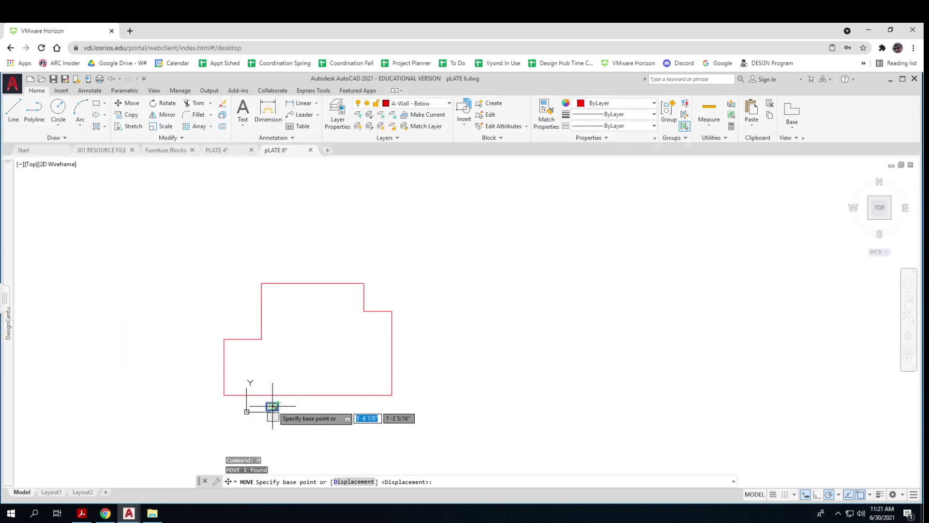
pyautogui.click(272, 406)
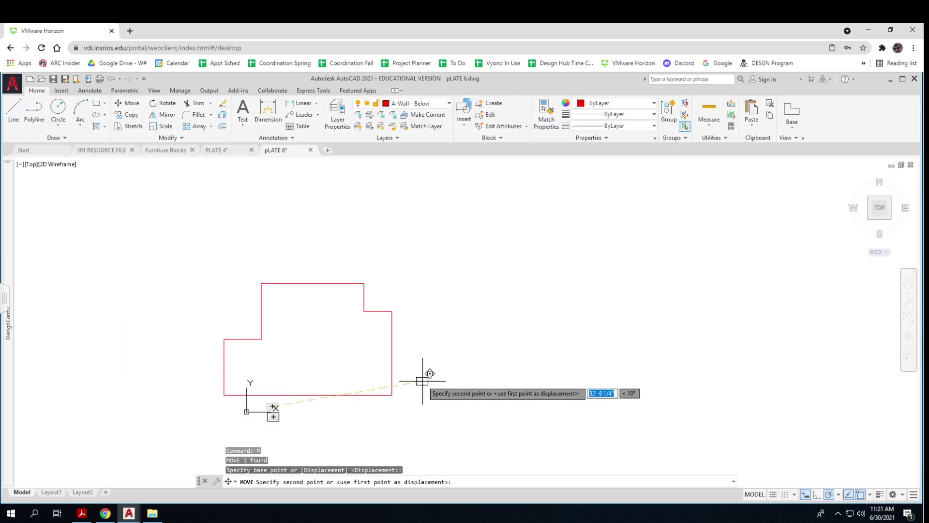
pyautogui.click(469, 386)
pyautogui.press('Escape')
pyautogui.press('Escape')
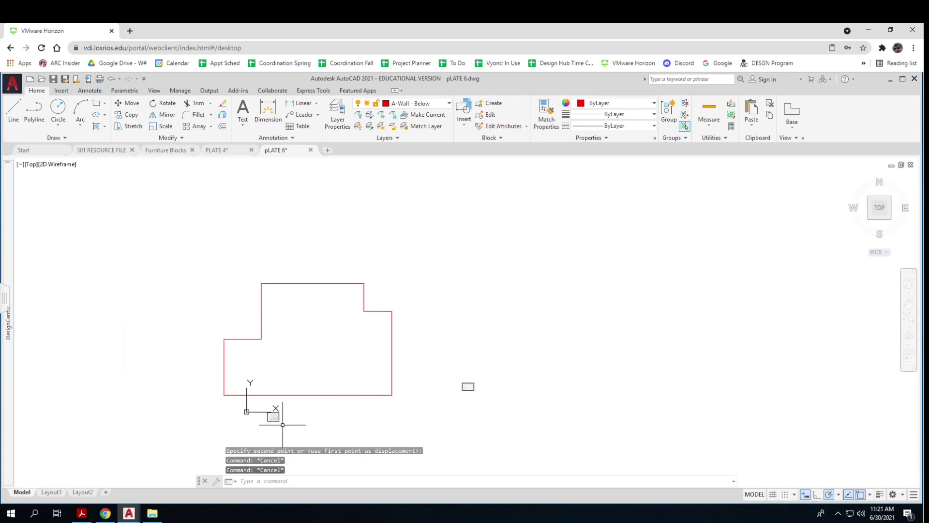
# Delete the small reference image remaining below the wall outline
pyautogui.click(283, 425)
pyautogui.click(254, 407)
pyautogui.press('Delete')
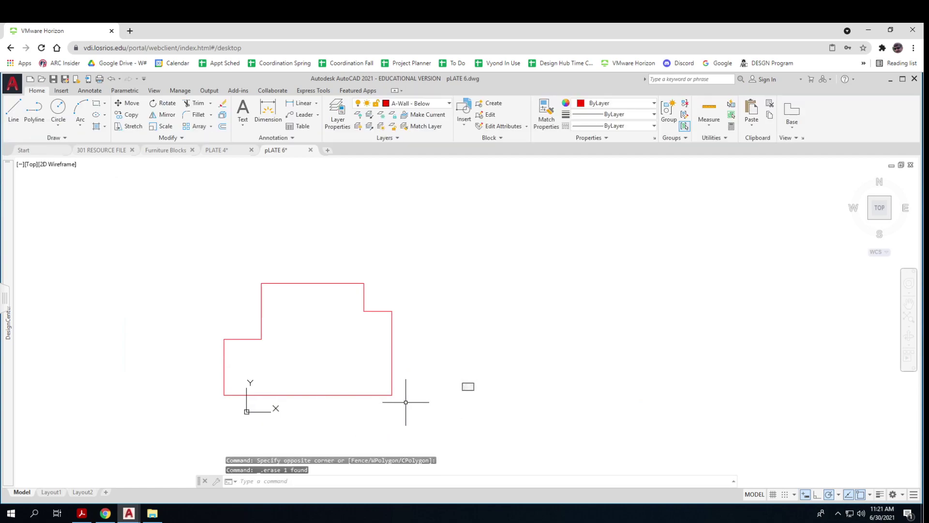
# Enlarge the roof plan reference image by its corner grip until it is readable beside the wall outline
pyautogui.click(468, 387)
pyautogui.click(469, 386)
pyautogui.click(673, 279)
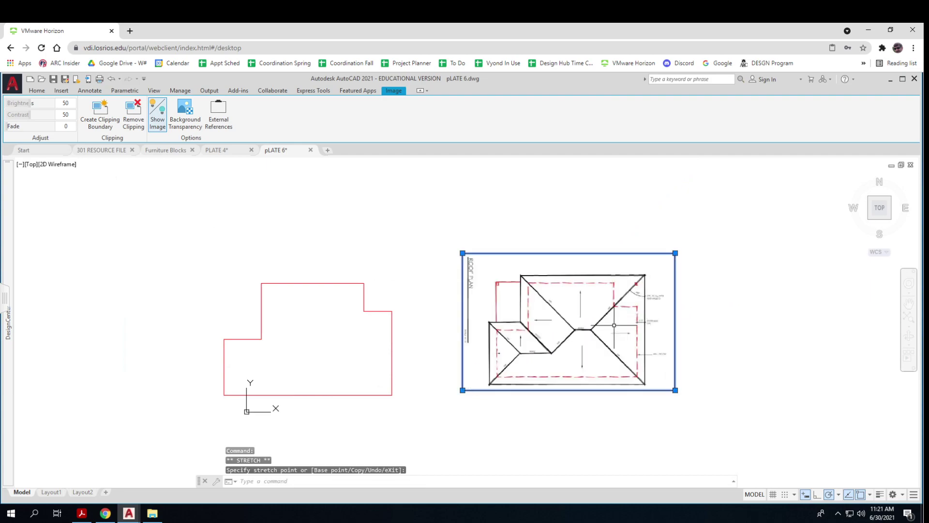
pyautogui.press('Escape')
pyautogui.press('Escape')
pyautogui.scroll(2, 552, 365)
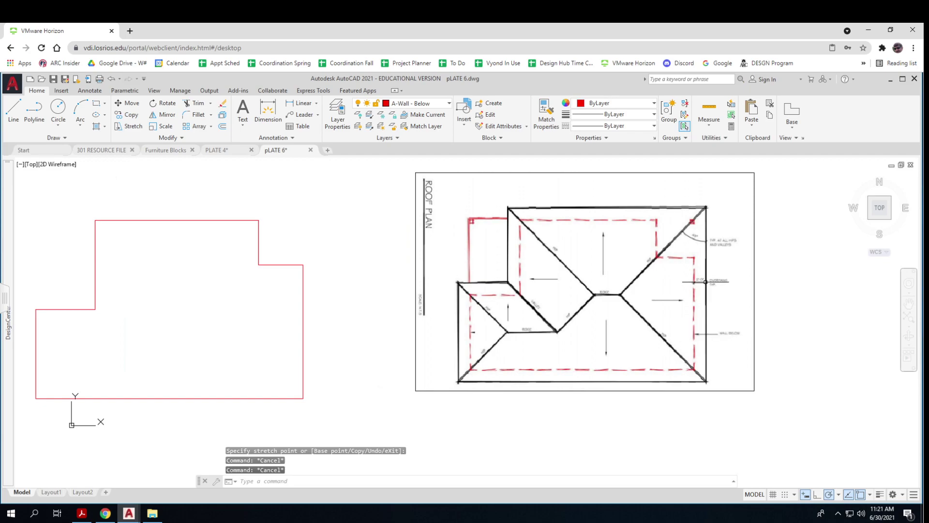
# Offset the right exterior wall line and the uppermost wall line 2' outward for the roof overhang
pyautogui.scroll(-2, 338, 374)
pyautogui.moveTo(338, 373); pyautogui.dragTo(397, 381, button='middle')
pyautogui.write('offset')
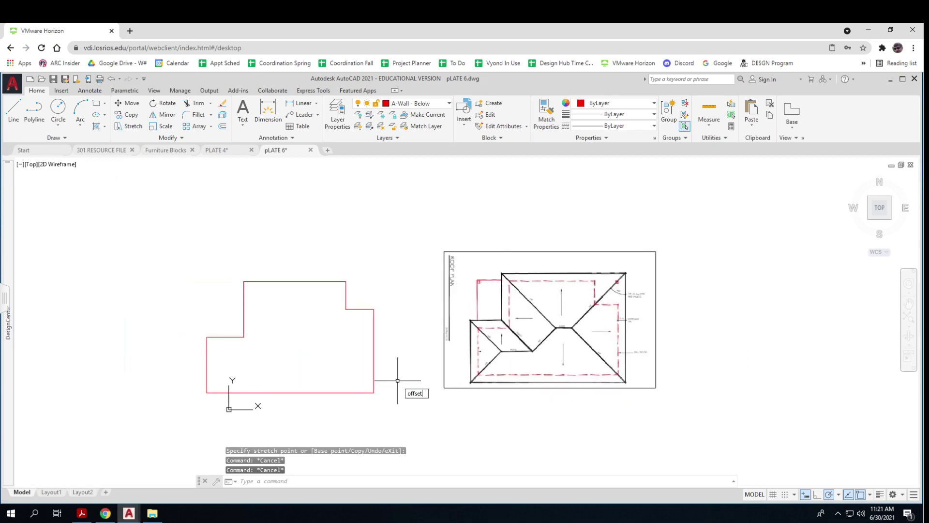
pyautogui.press('Return')
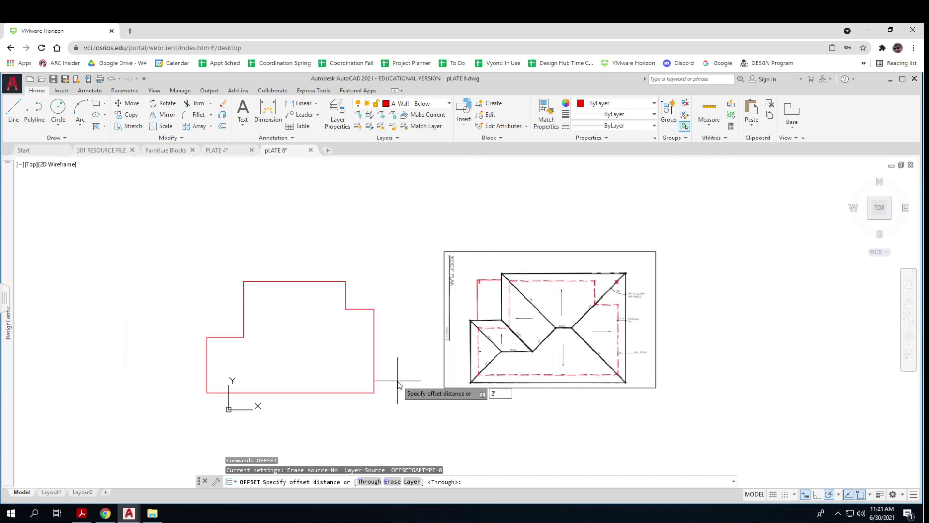
pyautogui.press('Return')
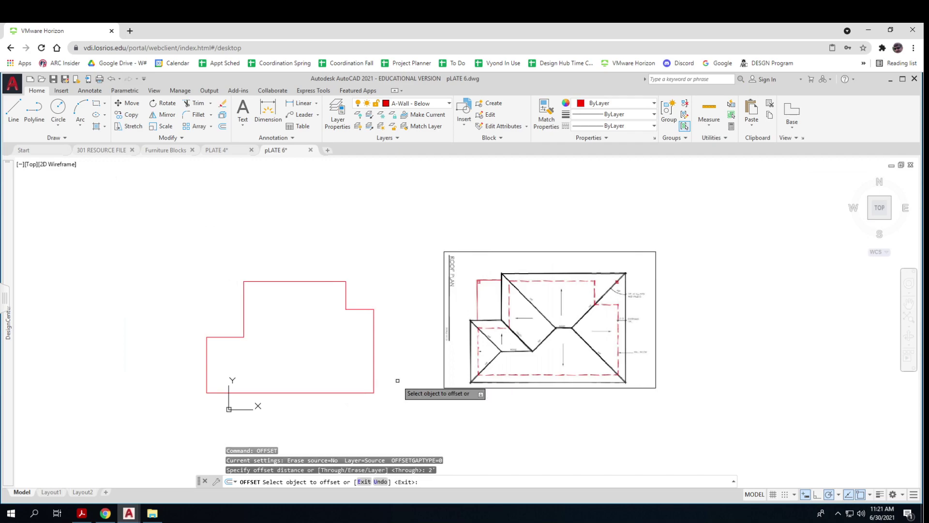
pyautogui.click(374, 356)
pyautogui.click(387, 339)
pyautogui.click(335, 281)
pyautogui.click(341, 258)
# Offset both left wall lines, the short horizontal line between them and the bottom wall line 2' outward
pyautogui.click(243, 317)
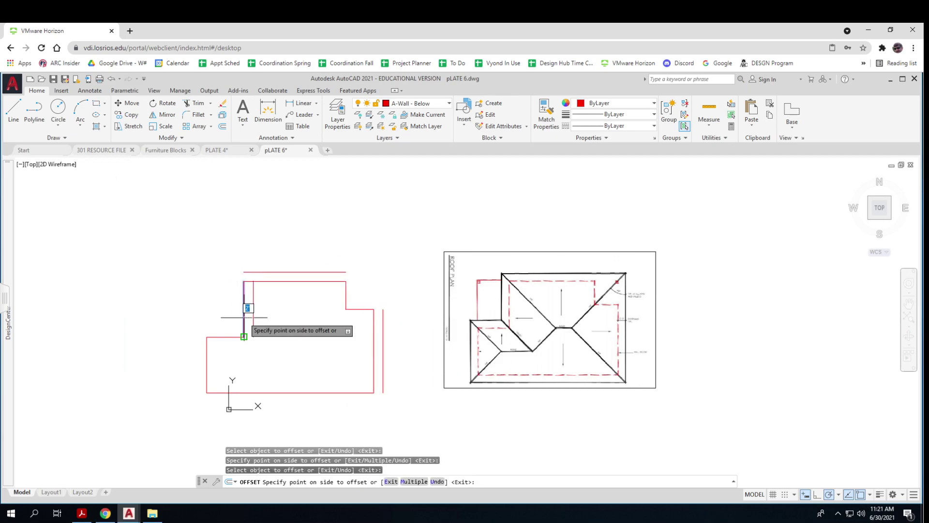
pyautogui.click(218, 313)
pyautogui.click(220, 336)
pyautogui.click(211, 318)
pyautogui.click(208, 351)
pyautogui.click(189, 351)
pyautogui.click(216, 392)
pyautogui.click(211, 415)
pyautogui.press('Escape')
pyautogui.press('Escape')
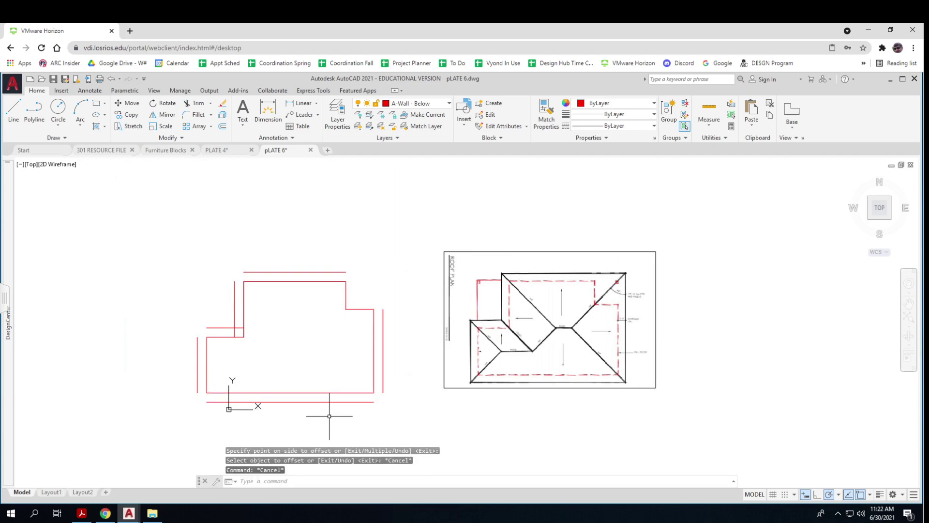
# Put all six offset roof edge lines on the Thick layer
pyautogui.click(340, 416)
pyautogui.click(327, 401)
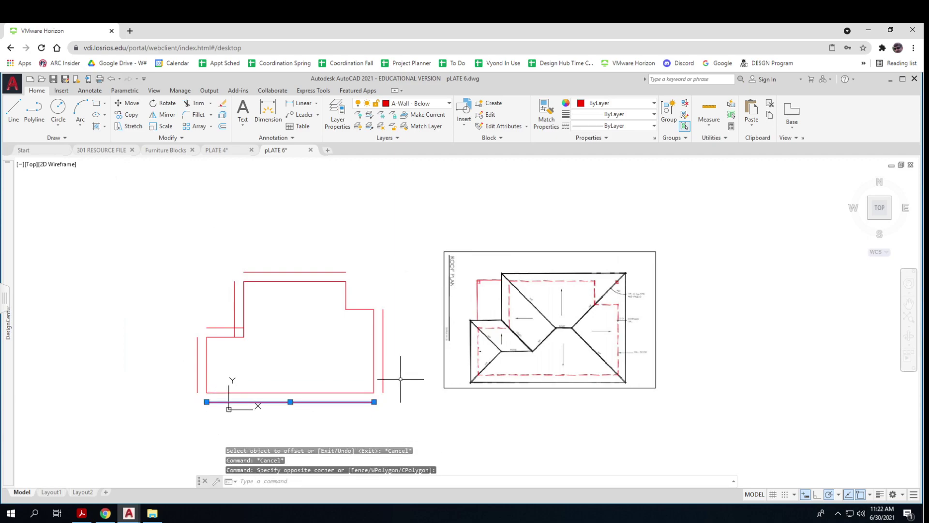
pyautogui.click(384, 375)
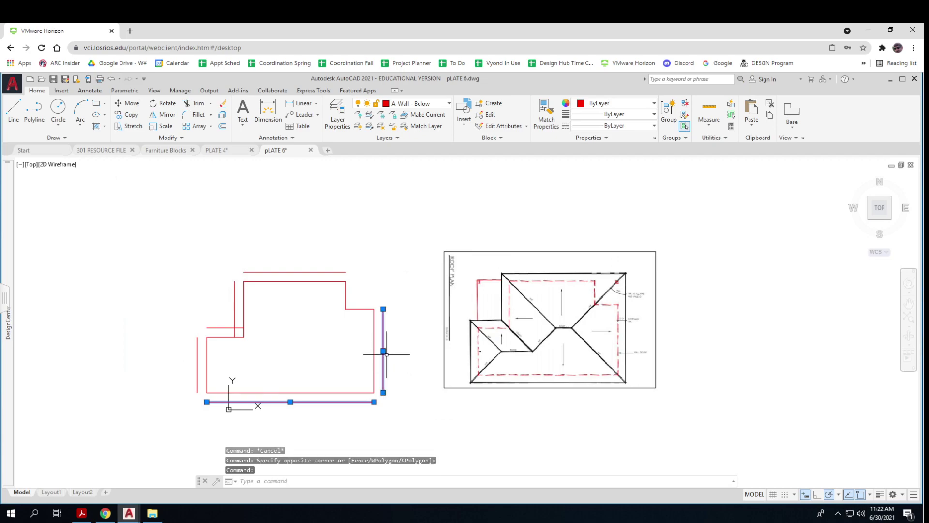
pyautogui.click(342, 273)
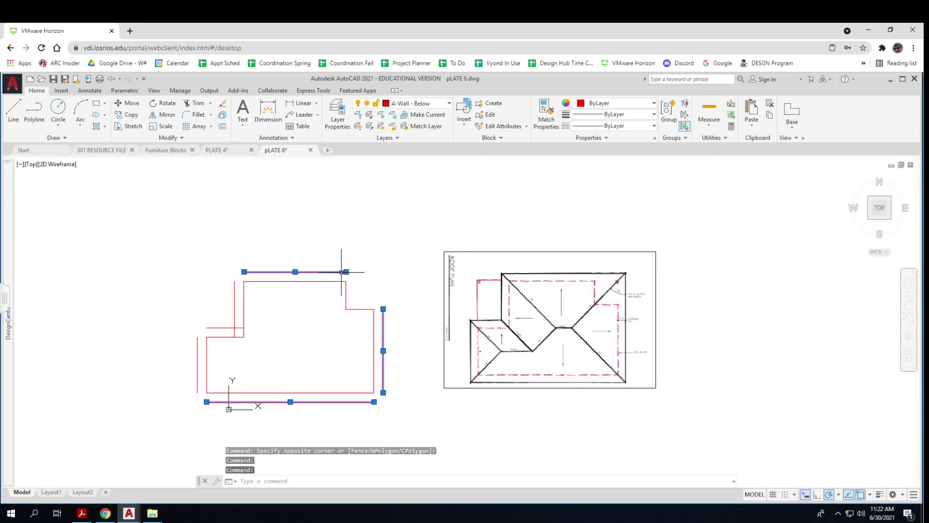
pyautogui.click(235, 292)
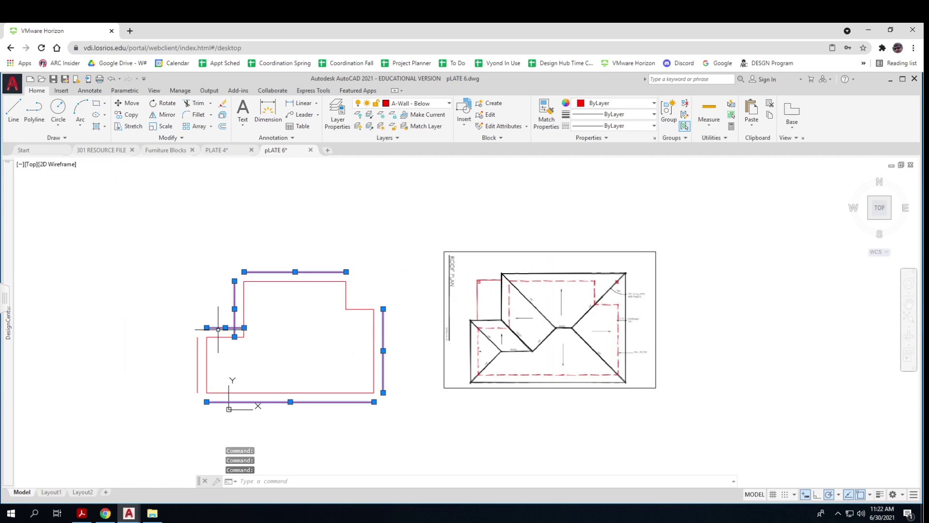
pyautogui.click(450, 103)
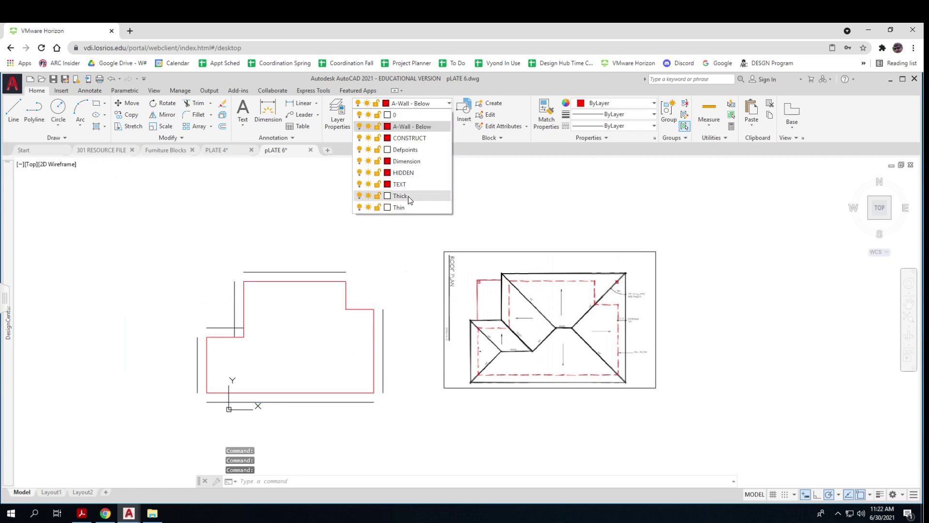
pyautogui.click(411, 195)
pyautogui.press('Escape')
pyautogui.press('Escape')
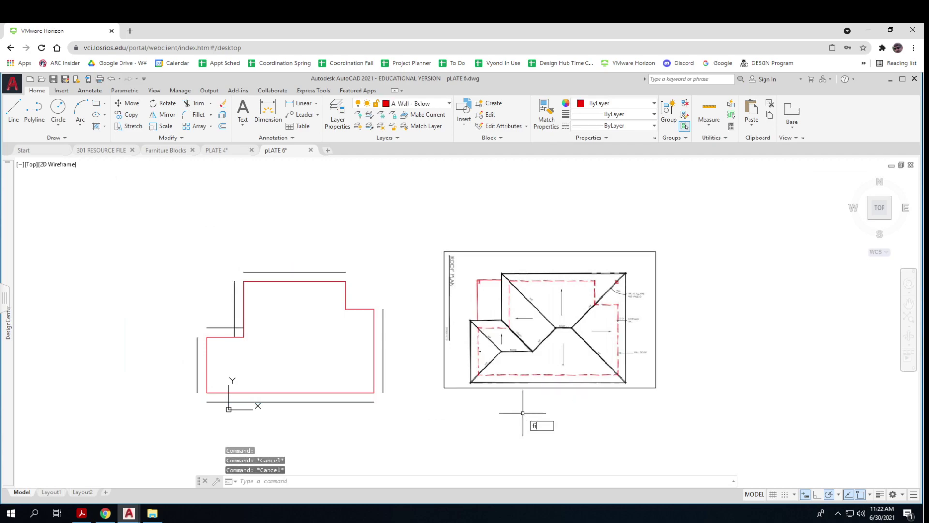
# Fillet the roof edge lines with zero radius into sharp upper right and upper left corners
pyautogui.write('fille')
pyautogui.press('Return')
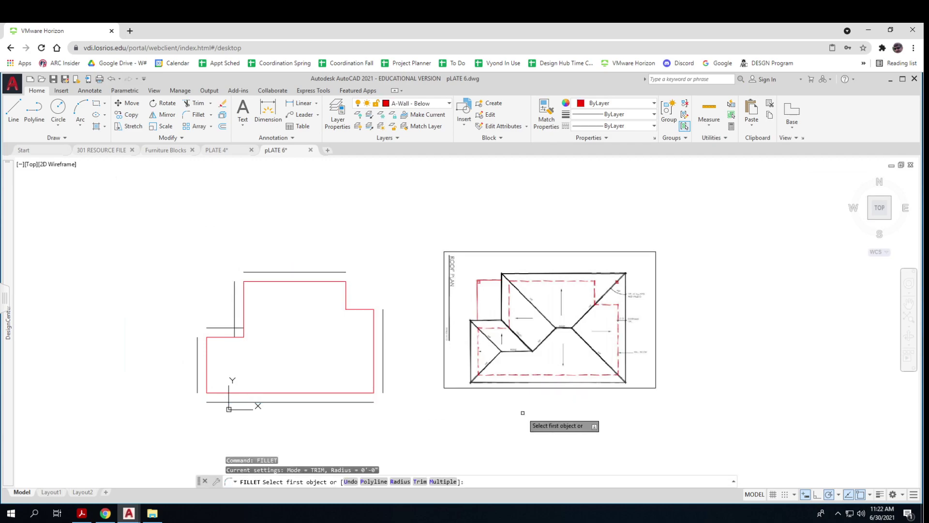
pyautogui.click(384, 316)
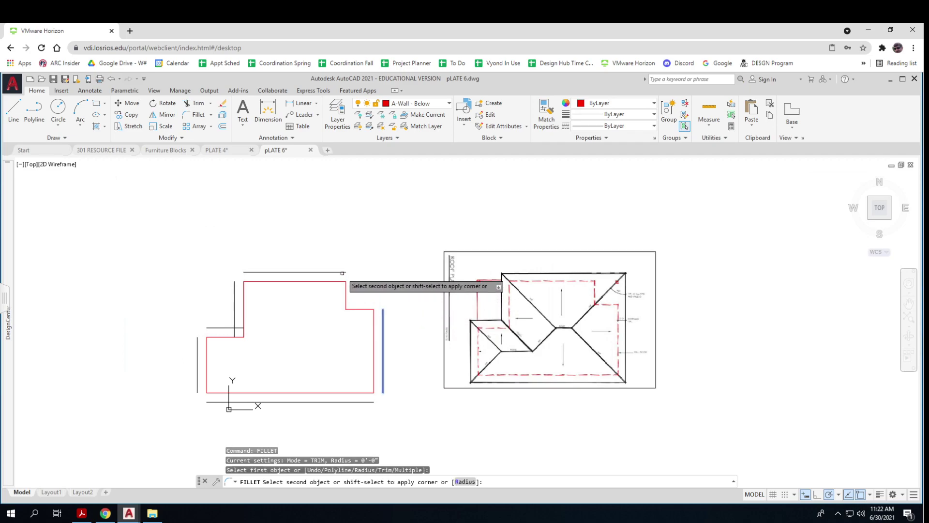
pyautogui.click(342, 272)
pyautogui.press('Return')
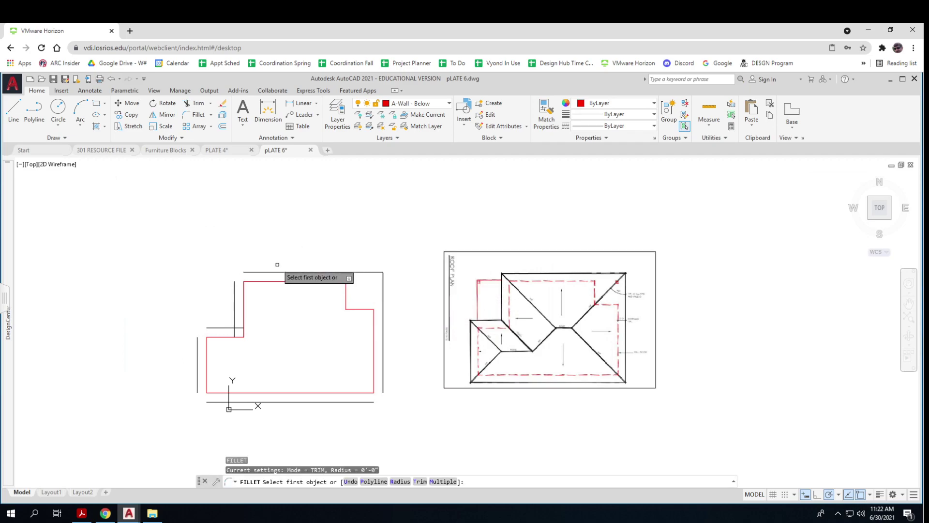
pyautogui.click(268, 272)
pyautogui.click(235, 284)
# Fillet the roof edges sharply at the inside corner of the left step and at the lower wing's upper left corner
pyautogui.press('Return')
pyautogui.click(235, 309)
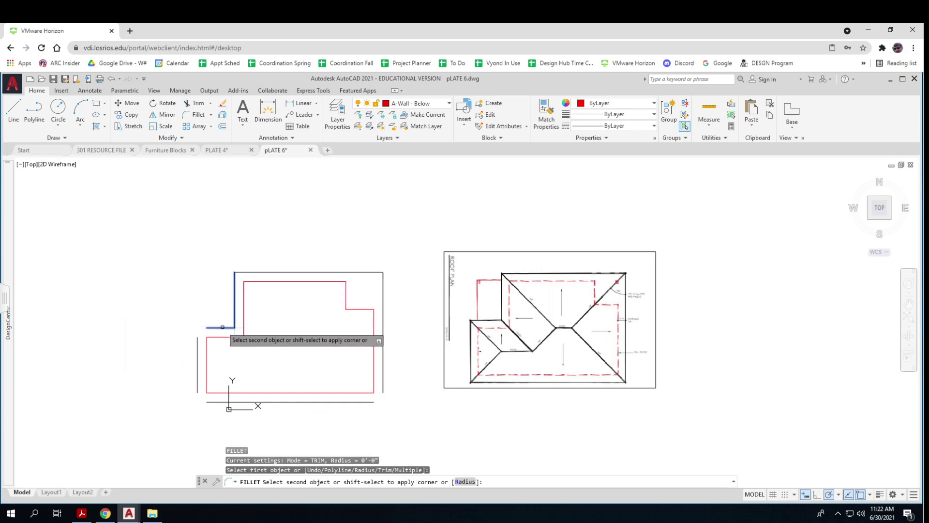
pyautogui.click(216, 327)
pyautogui.press('Return')
pyautogui.click(216, 327)
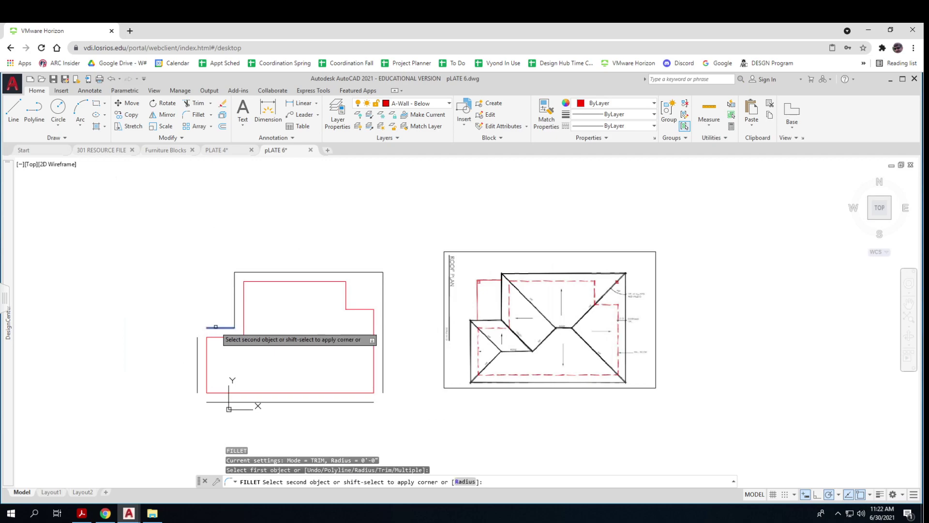
pyautogui.click(197, 347)
pyautogui.press('Return')
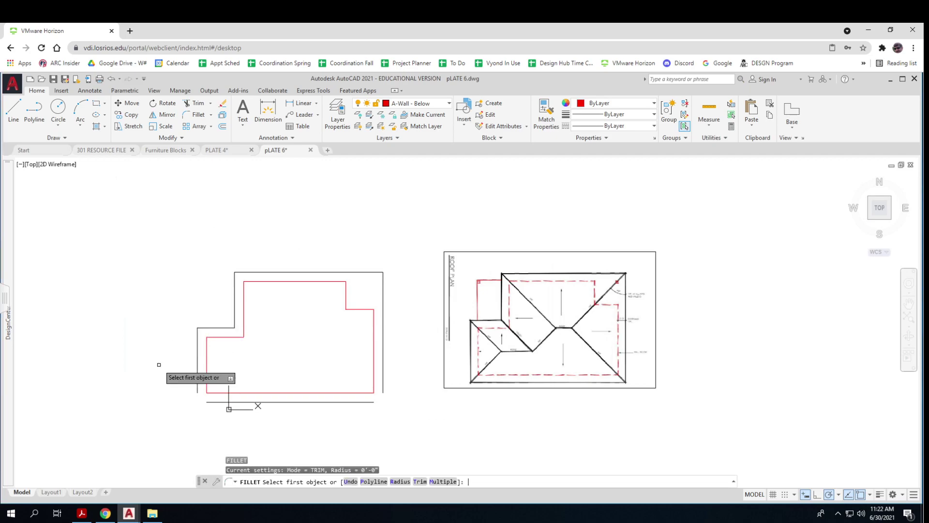
# Fillet the bottom roof edge to the left and right edges to close the roof outline with sharp corners
pyautogui.click(196, 374)
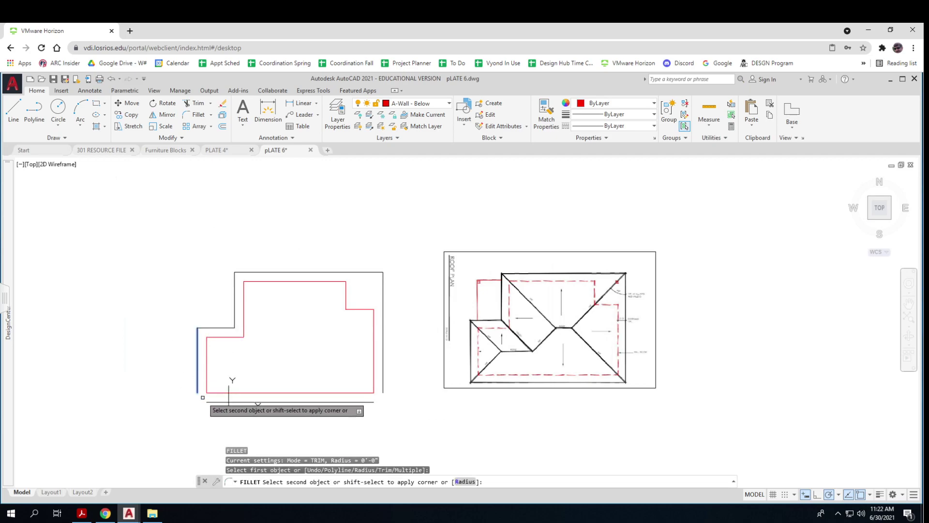
pyautogui.click(217, 402)
pyautogui.press('Return')
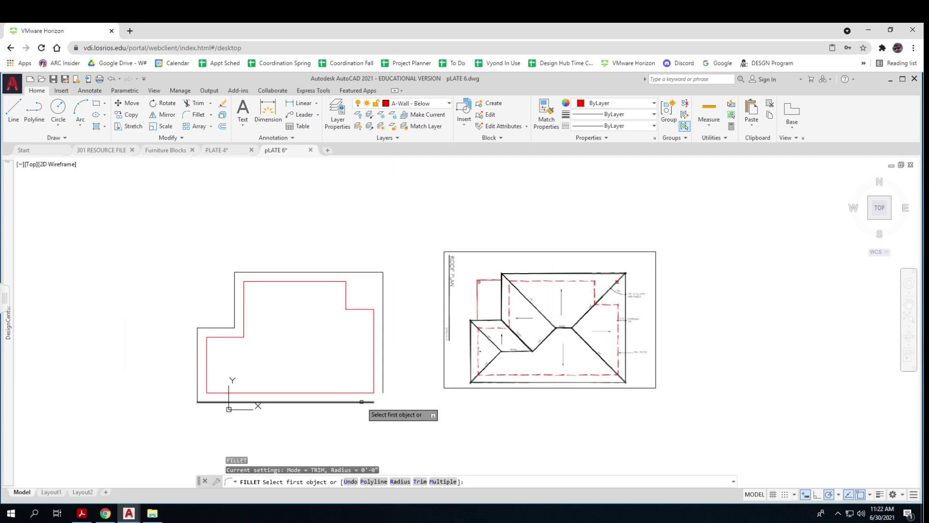
pyautogui.click(360, 403)
pyautogui.click(383, 402)
pyautogui.press('Return')
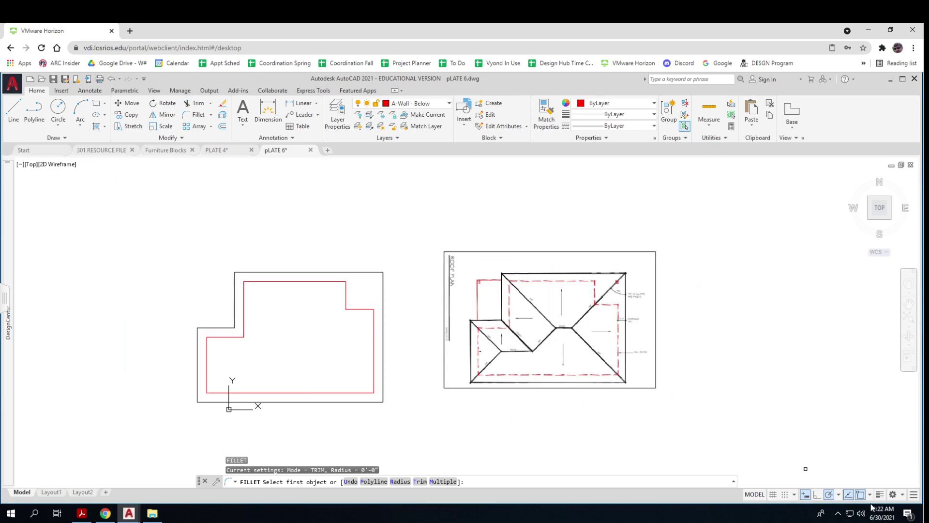
pyautogui.click(839, 494)
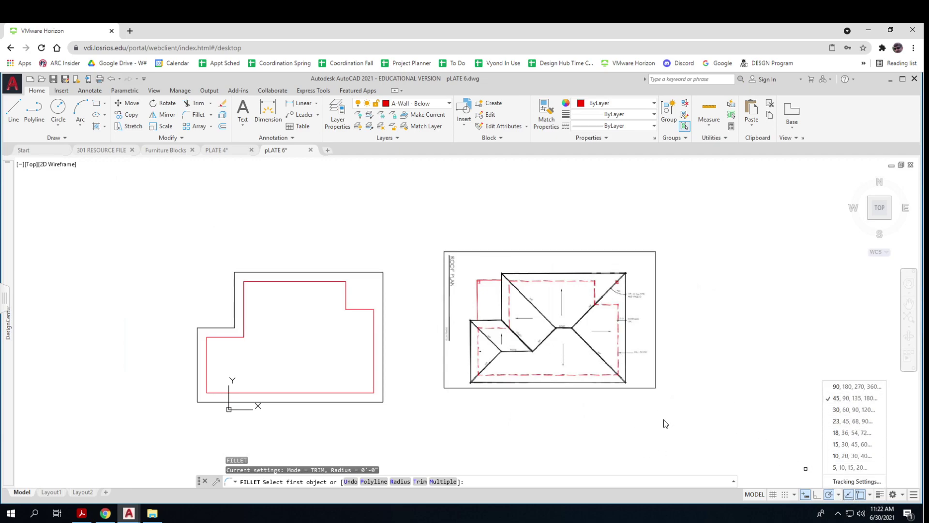
pyautogui.press('Escape')
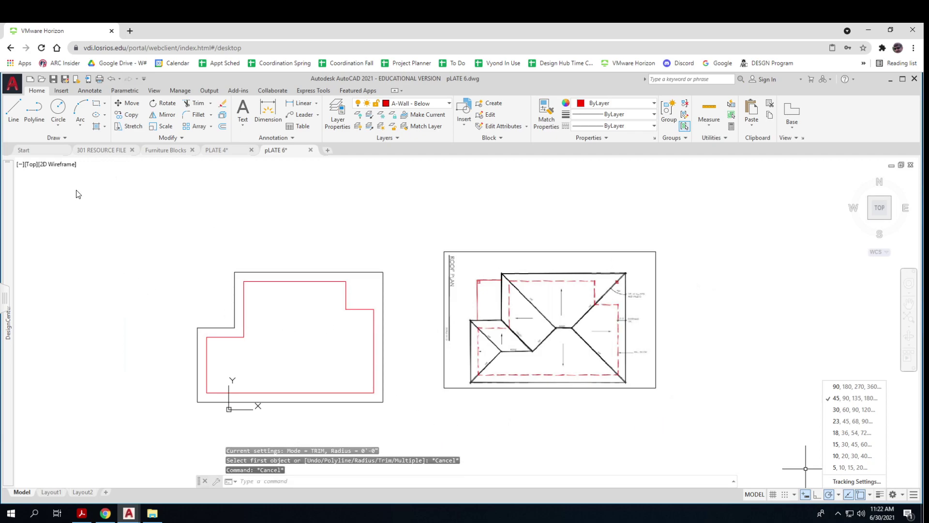
pyautogui.click(14, 110)
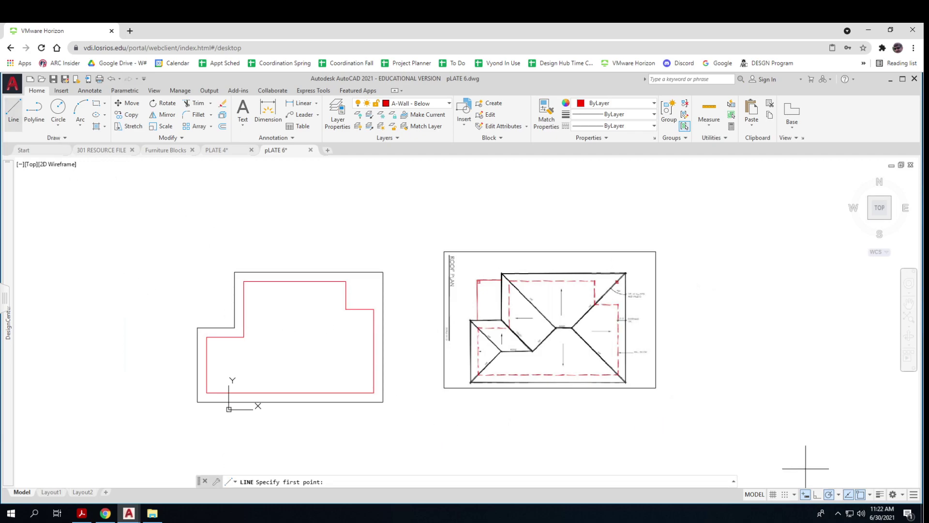
pyautogui.click(198, 328)
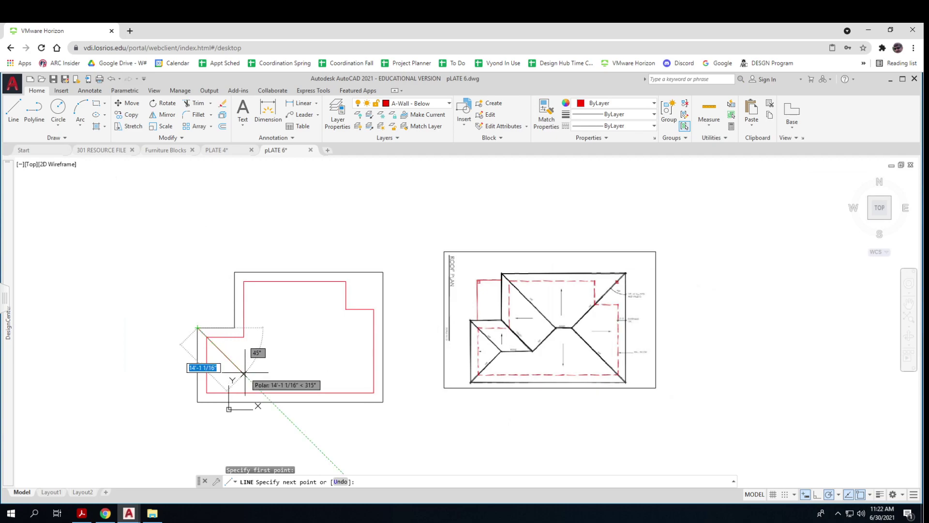
pyautogui.press('Escape')
# Make Thick the current layer and draw crossing 45° hip lines inward from the lower wing's upper left and lower left roof corners
pyautogui.click(437, 106)
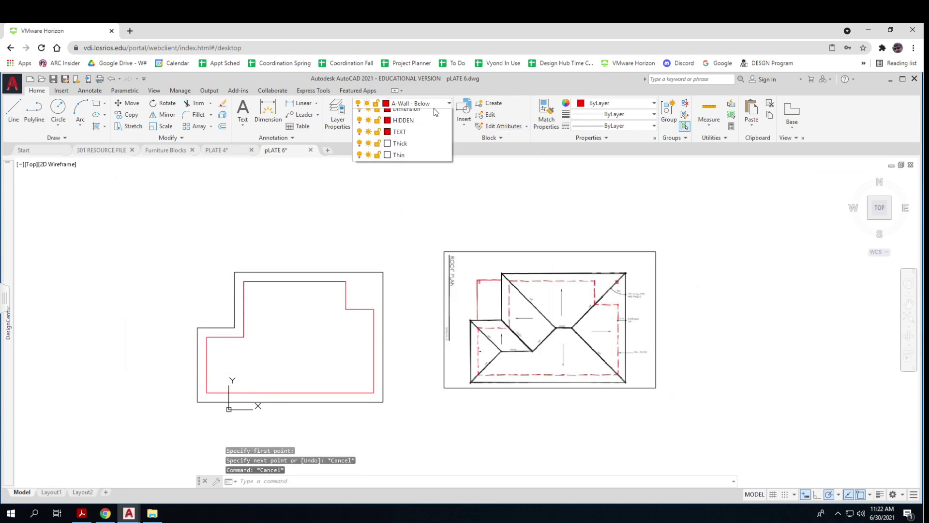
pyautogui.click(404, 197)
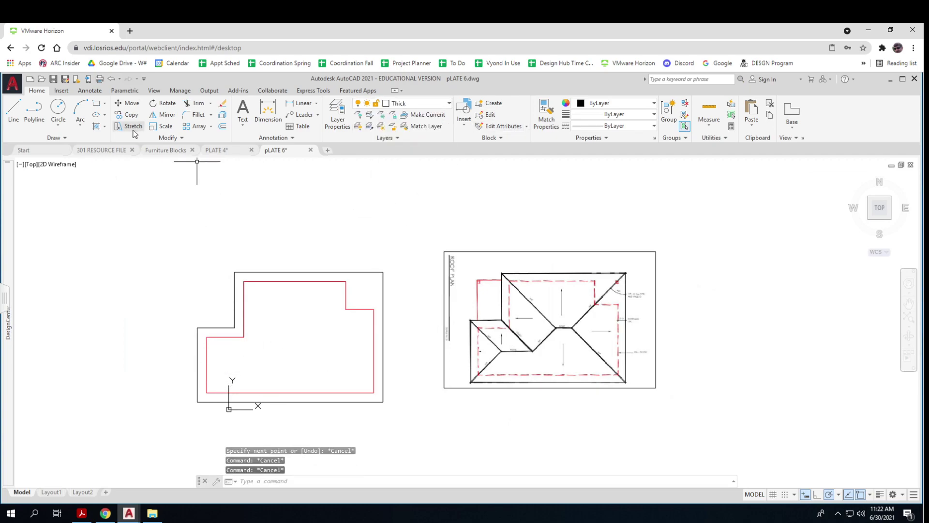
pyautogui.click(14, 108)
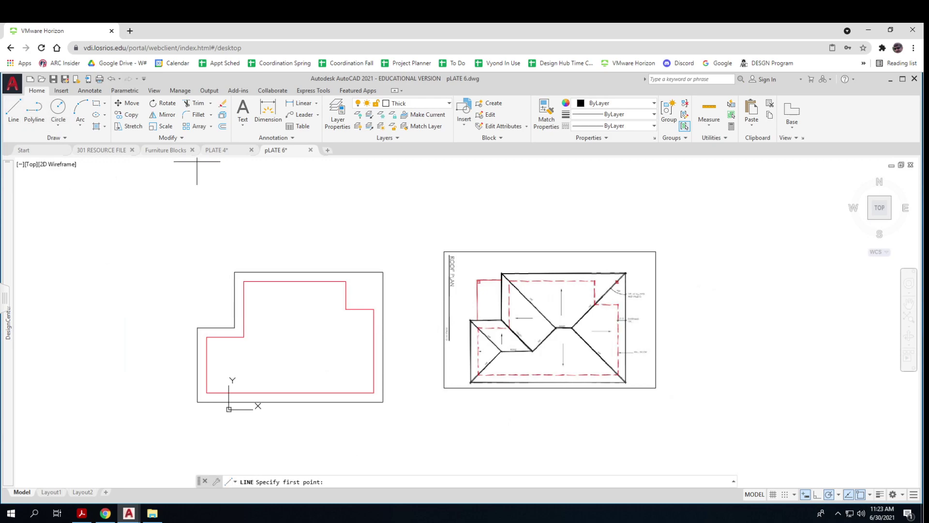
pyautogui.click(197, 328)
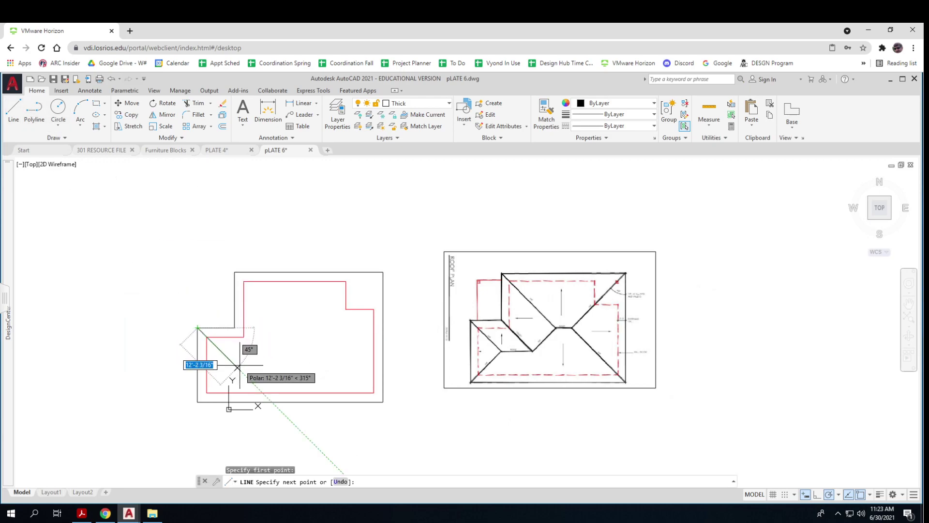
pyautogui.click(238, 367)
pyautogui.press('Return')
pyautogui.press('Return')
pyautogui.click(198, 401)
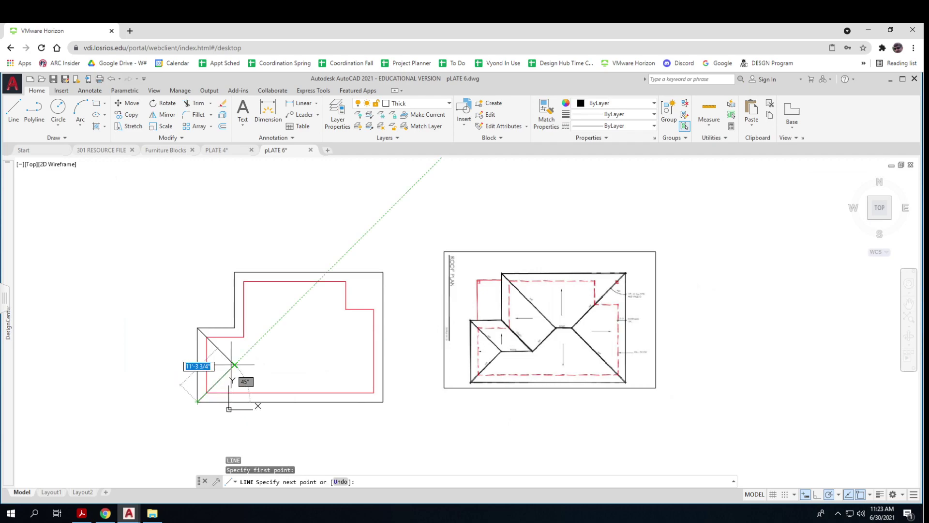
pyautogui.click(242, 357)
pyautogui.press('Return')
# Draw a 45° valley line from the roof's inside corner and a 45° hip line from the main roof's upper left corner
pyautogui.press('Return')
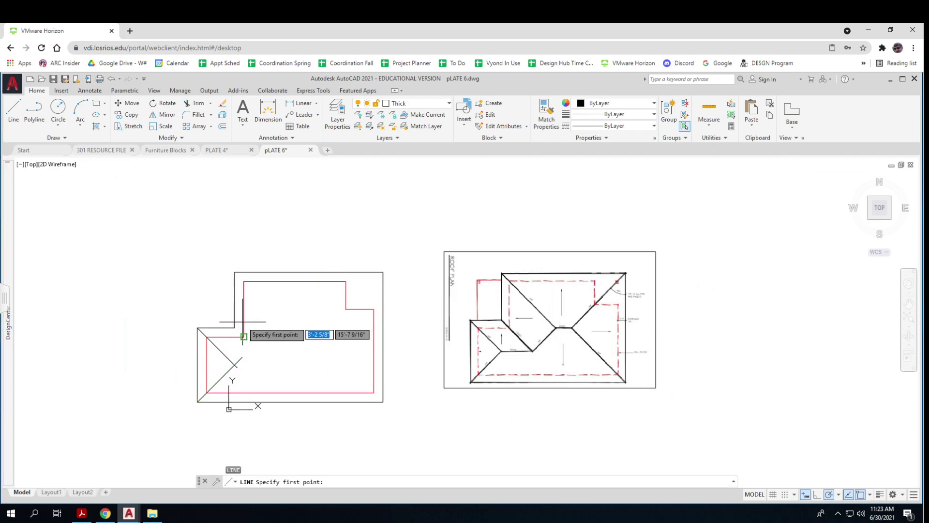
pyautogui.click(235, 327)
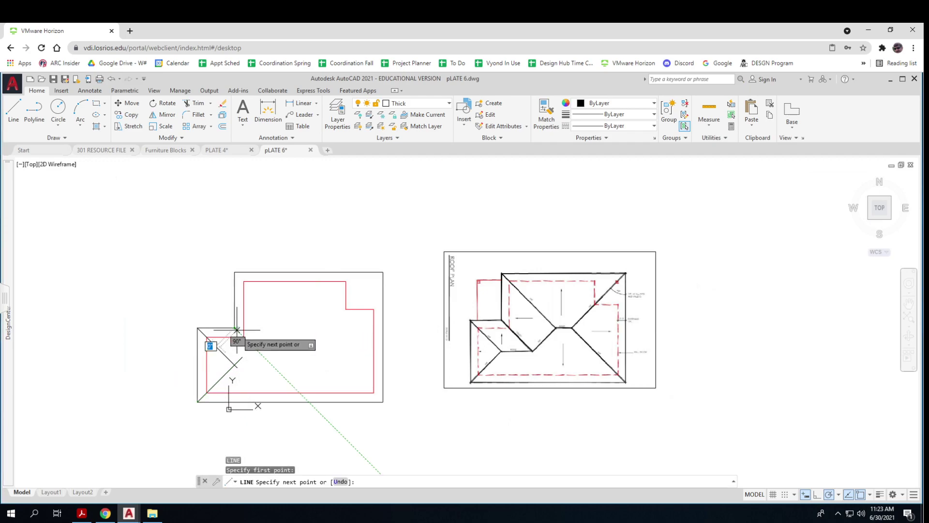
pyautogui.click(291, 383)
pyautogui.press('Return')
pyautogui.press('Return')
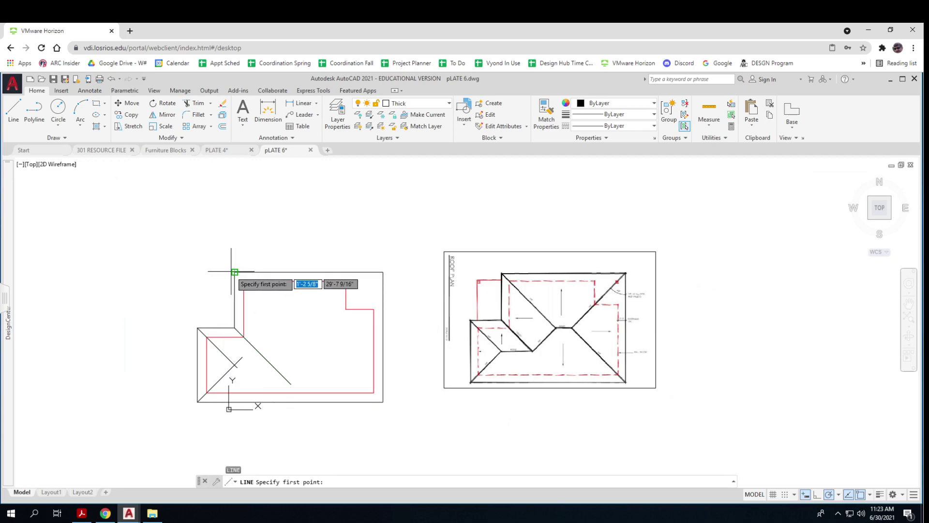
pyautogui.click(234, 272)
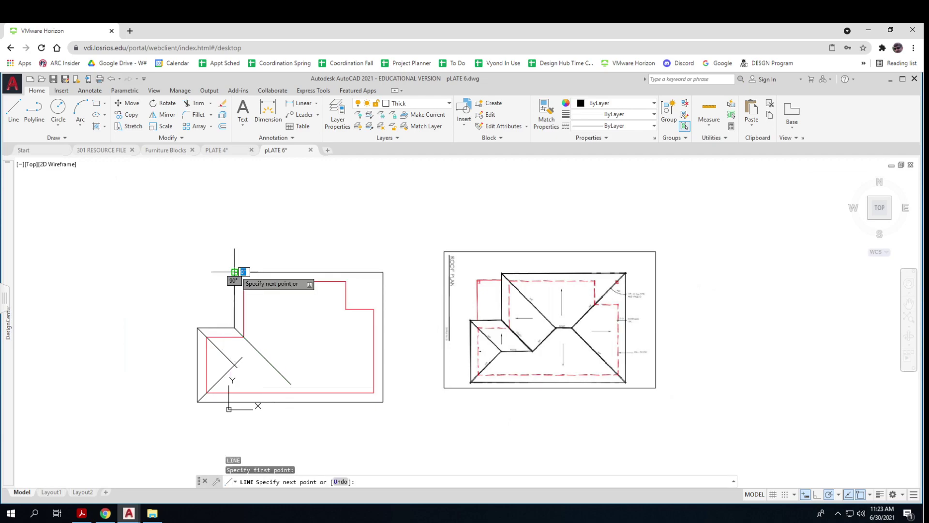
pyautogui.click(305, 342)
pyautogui.press('Return')
# Draw 45° hip lines inward from the main roof's upper right and lower right corners
pyautogui.press('Return')
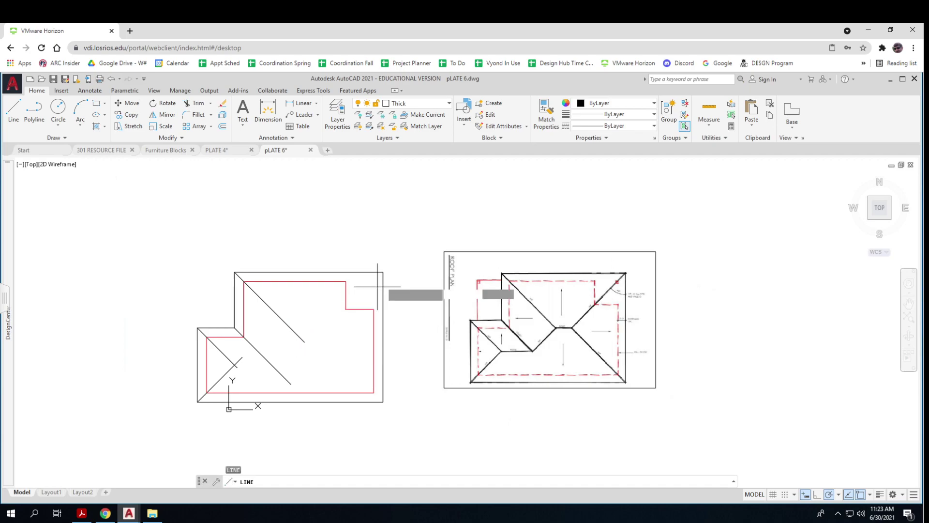
pyautogui.click(383, 272)
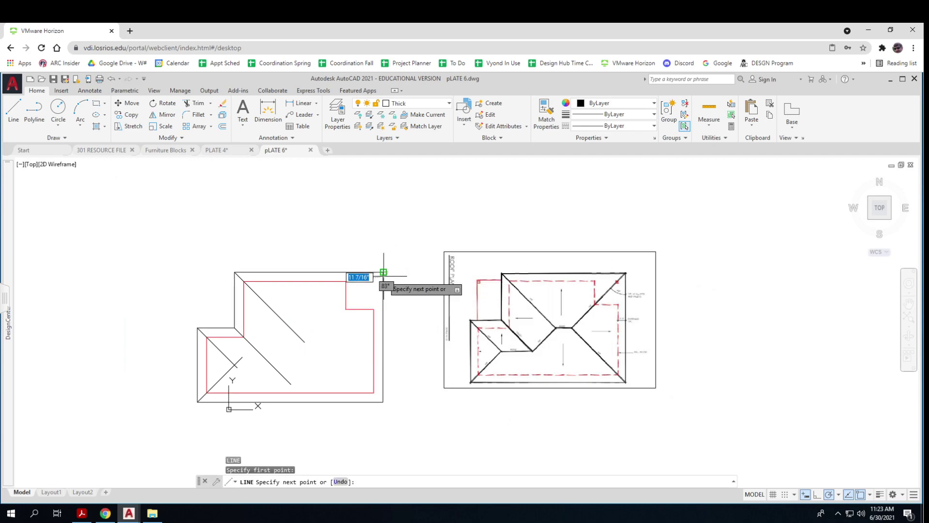
pyautogui.click(305, 342)
pyautogui.press('Return')
pyautogui.press('Return')
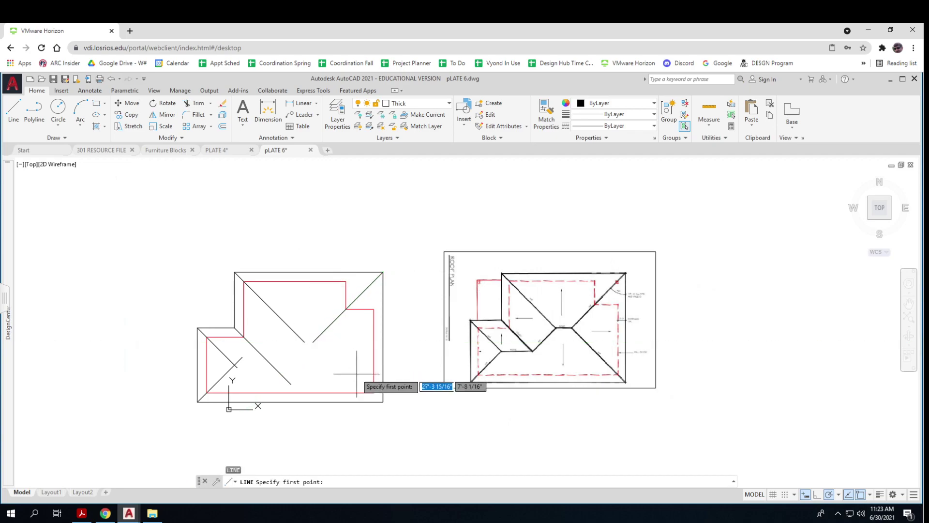
pyautogui.click(384, 401)
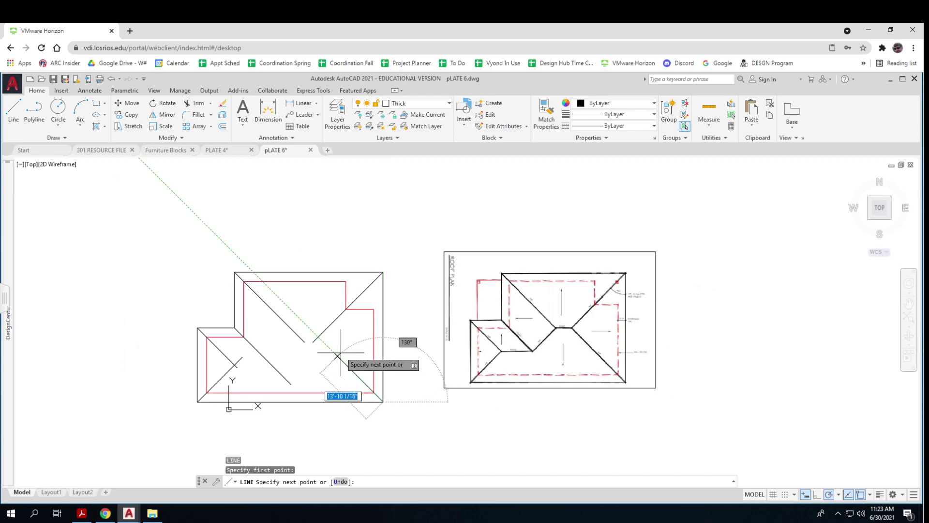
pyautogui.click(317, 336)
pyautogui.press('Return')
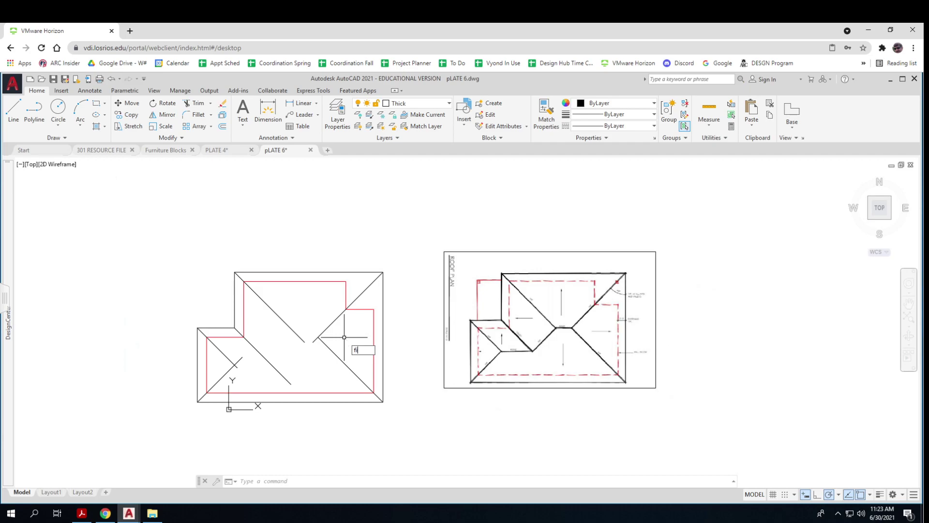
# Fillet the two right-hand hip lines with zero radius so they meet at a sharp point
pyautogui.write('fille')
pyautogui.press('Return')
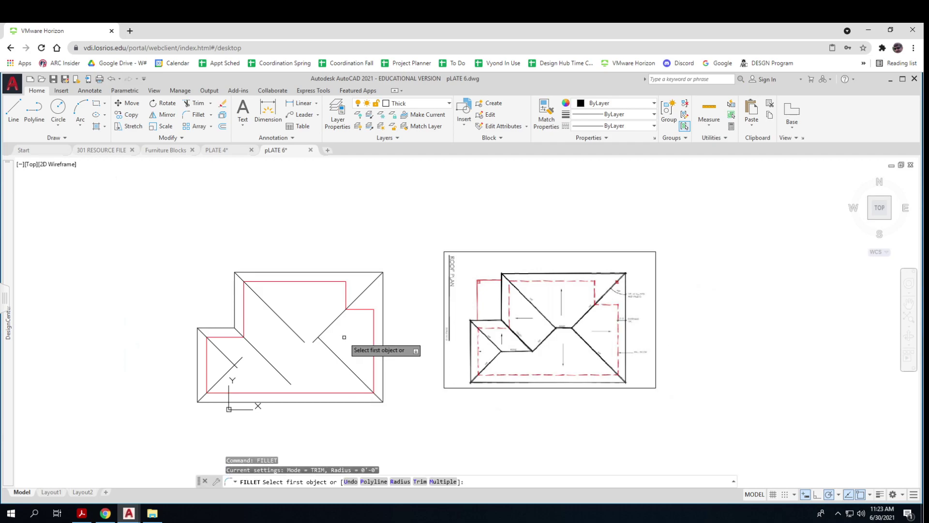
pyautogui.press('Escape')
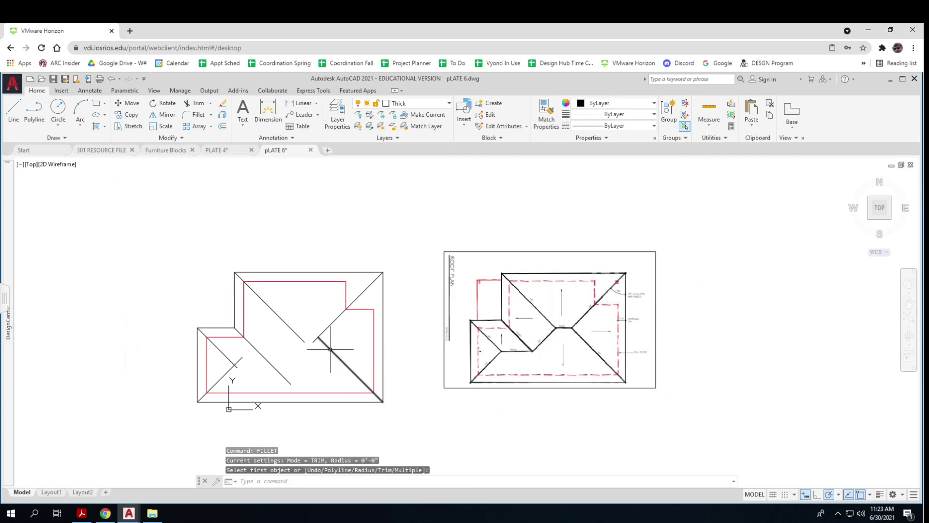
pyautogui.press('Return')
pyautogui.click(334, 355)
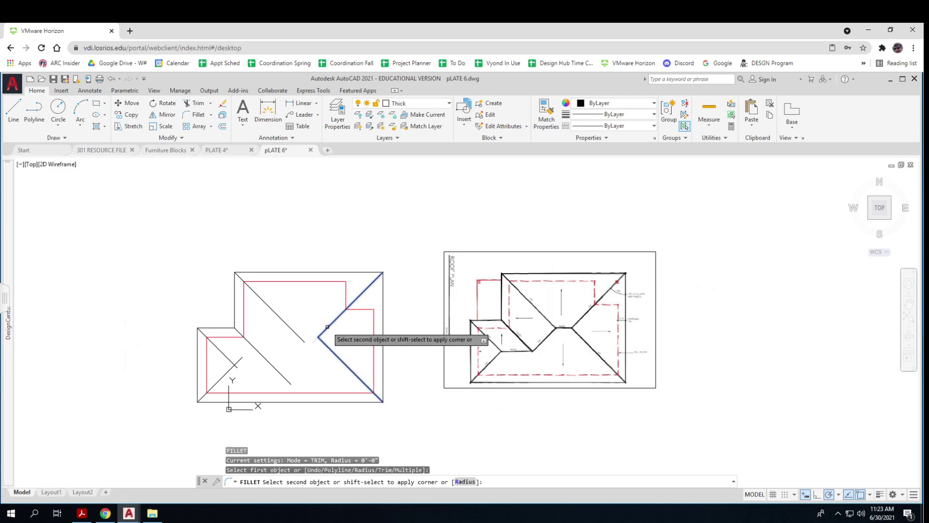
pyautogui.click(327, 327)
# Fillet the lower wing's two crossing hip lines with zero radius into a sharp point
pyautogui.press('Return')
pyautogui.press('Escape')
pyautogui.press('Return')
pyautogui.click(228, 360)
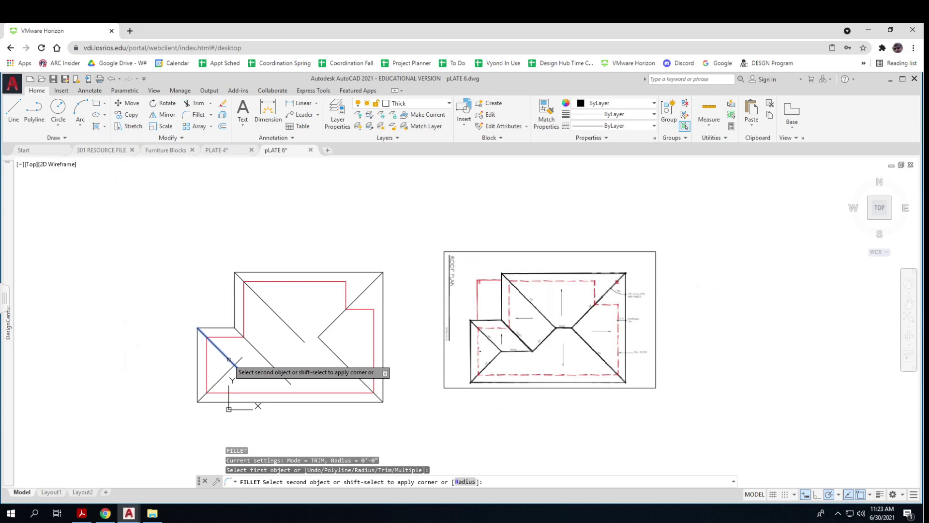
pyautogui.click(232, 368)
pyautogui.press('Return')
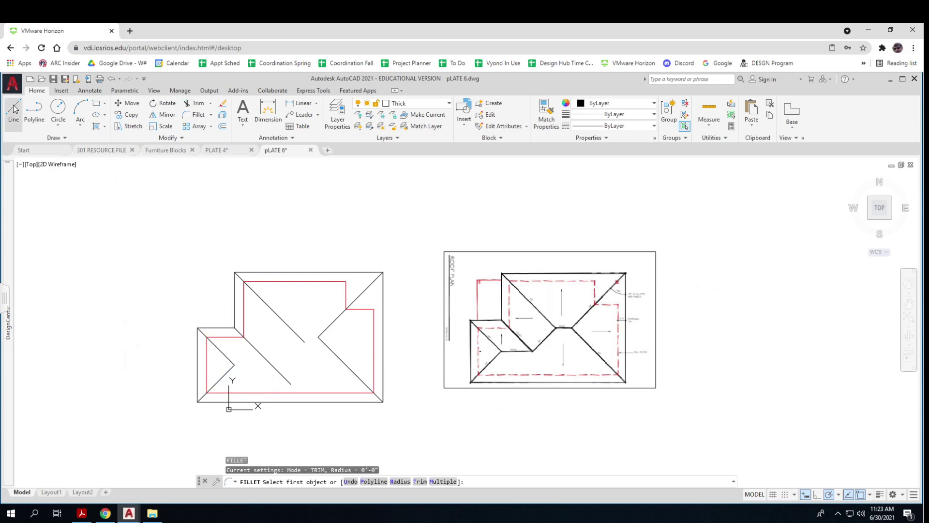
# Draw the lower wing's horizontal ridge line from the meeting point of its hips to the valley line
pyautogui.click(14, 107)
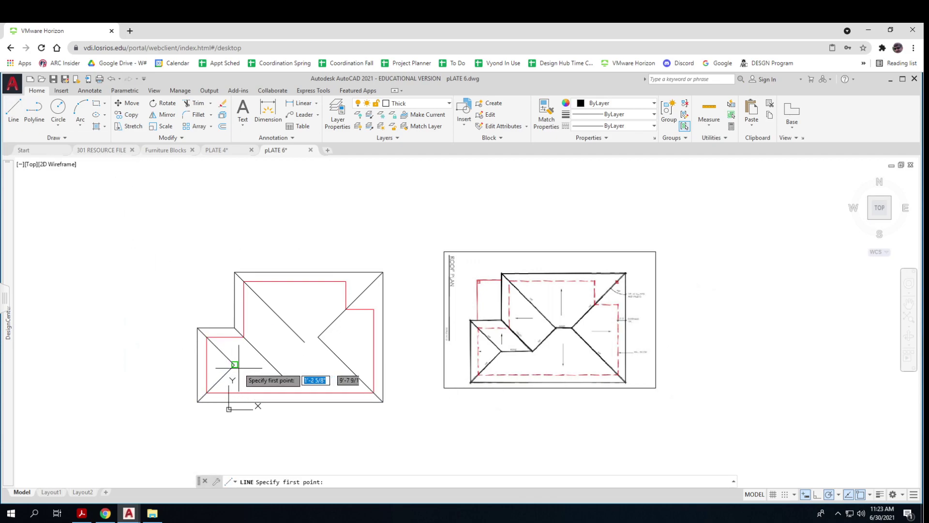
pyautogui.click(234, 364)
pyautogui.click(272, 364)
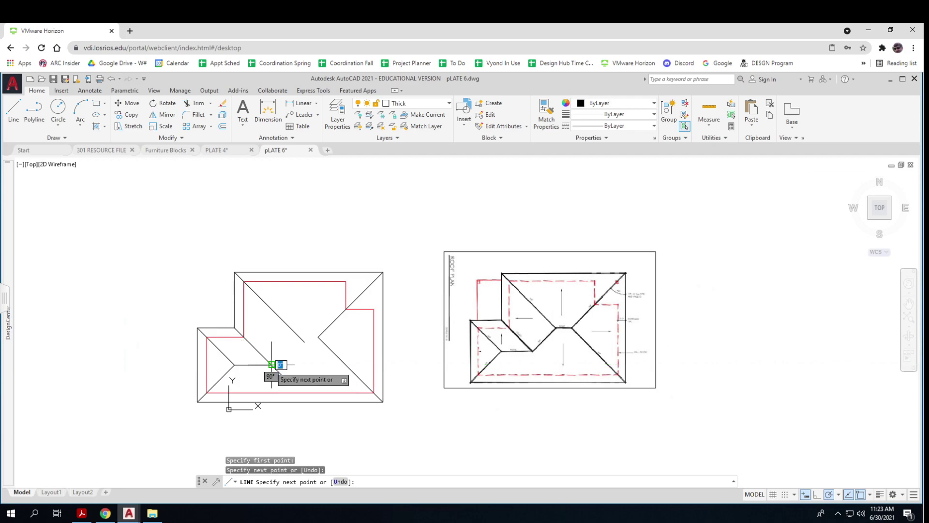
pyautogui.press('Escape')
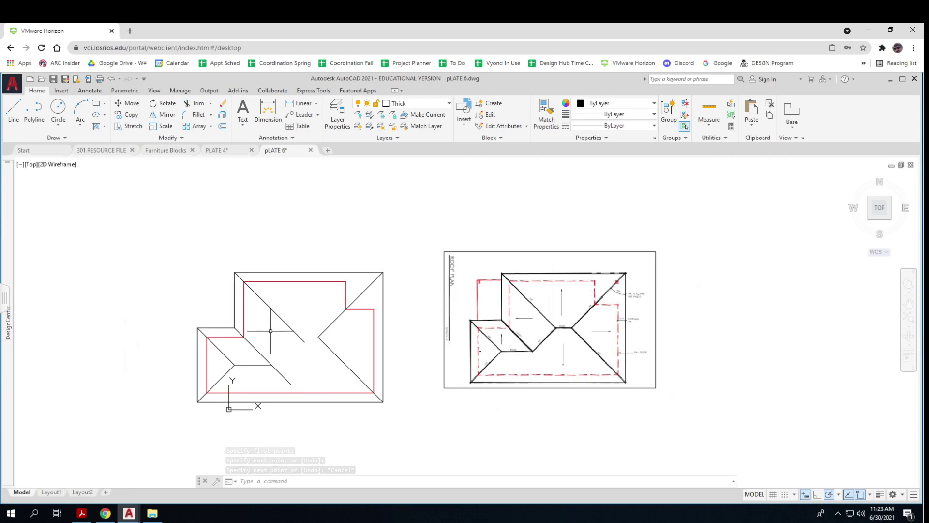
# Draw the main horizontal ridge line from the meeting point of the right-hand hips to the upper left hip line
pyautogui.click(15, 113)
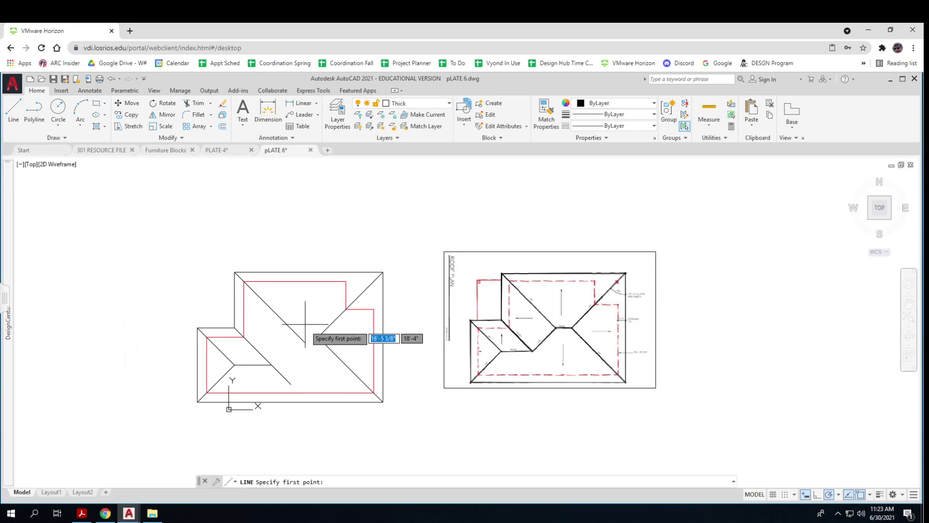
pyautogui.click(318, 336)
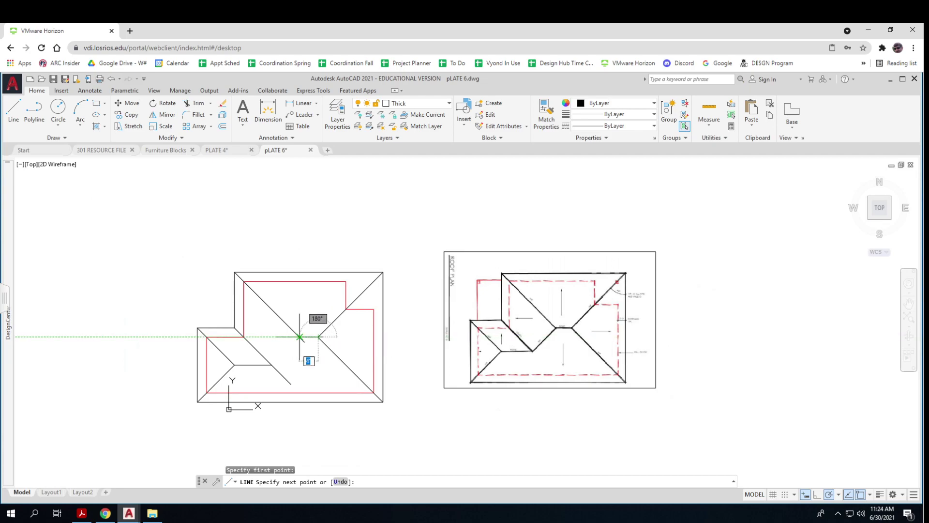
pyautogui.click(300, 338)
pyautogui.press('Escape')
pyautogui.press('Escape')
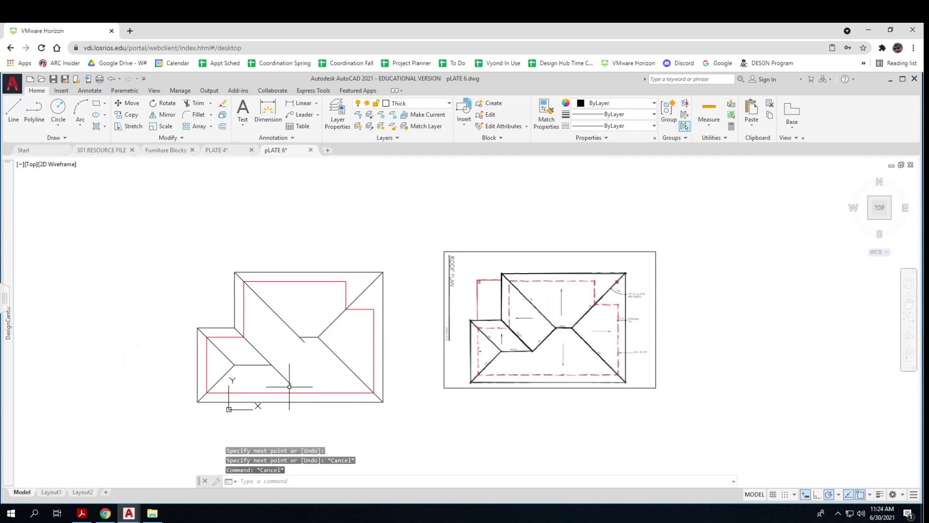
# Trim the upper left hip line and the valley line where they extend past the ridge lines
pyautogui.write('tr')
pyautogui.press('Return')
pyautogui.click(323, 377)
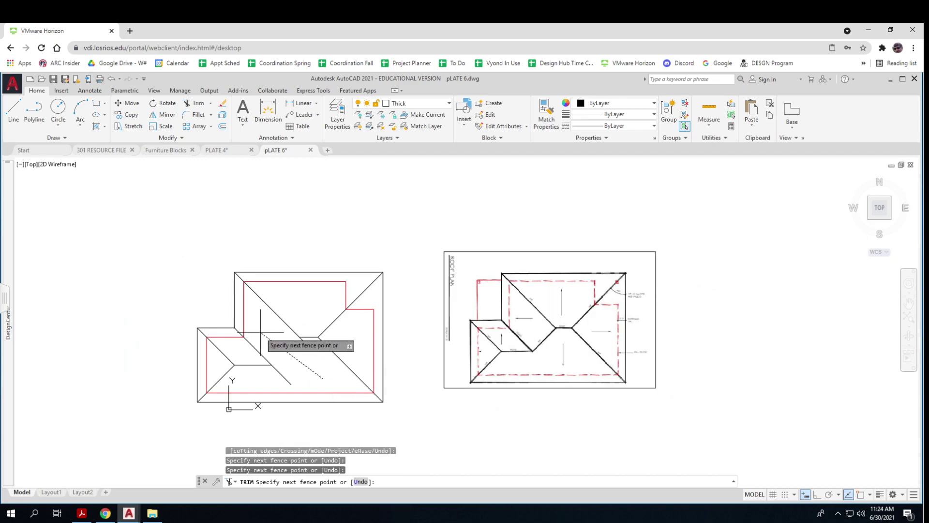
pyautogui.press('Escape')
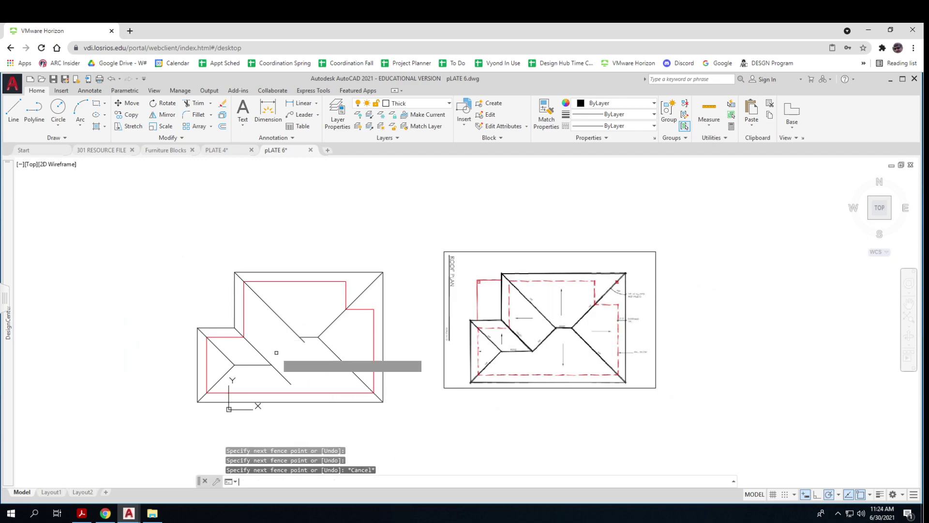
pyautogui.press('Return')
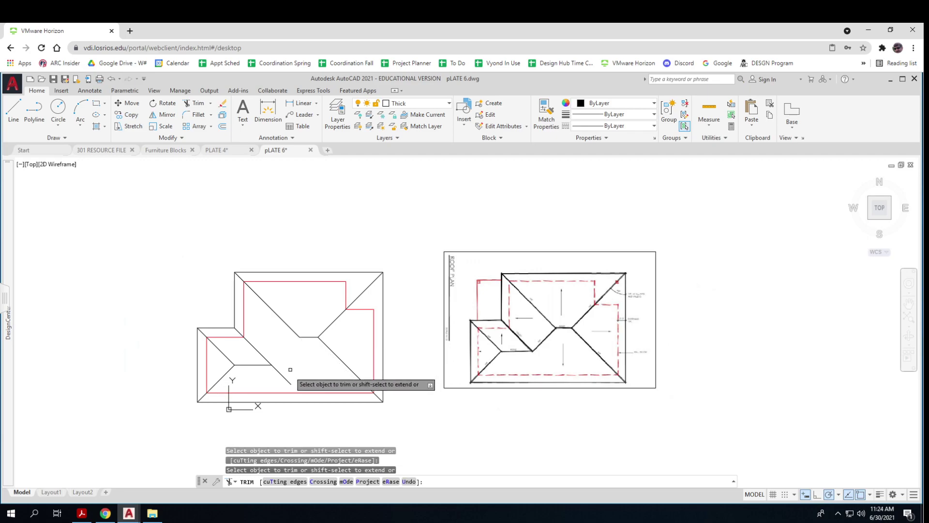
pyautogui.click(286, 378)
pyautogui.press('Return')
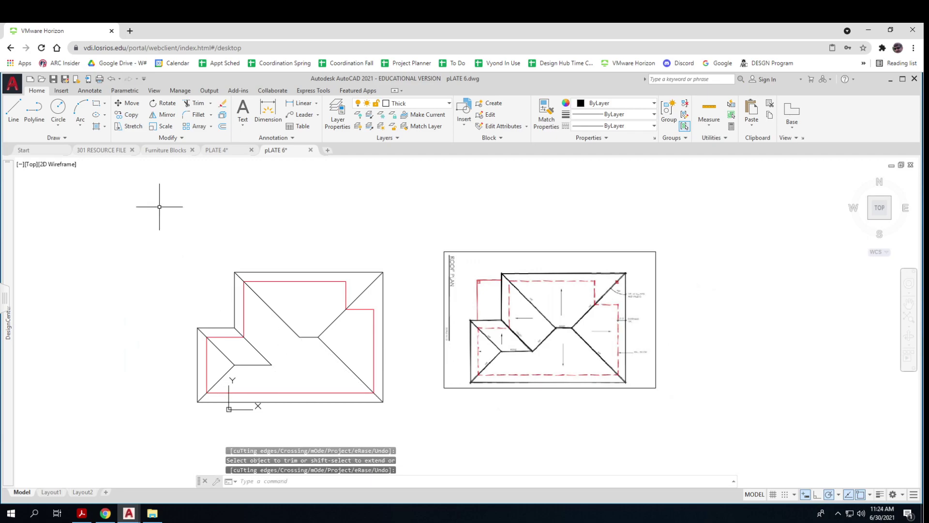
# Draw the diagonal hip line from the lower ridge's valley end to the main ridge's left end, and turn on lineweight display
pyautogui.click(16, 111)
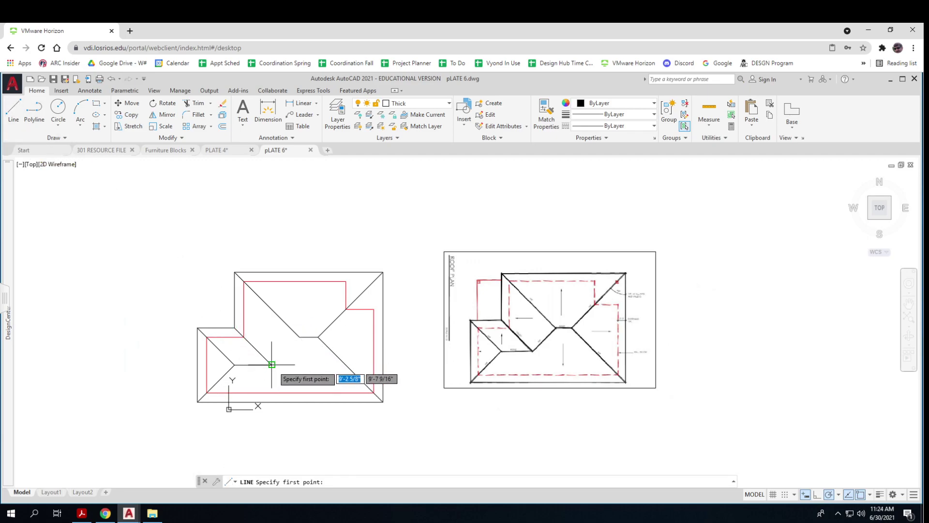
pyautogui.click(300, 337)
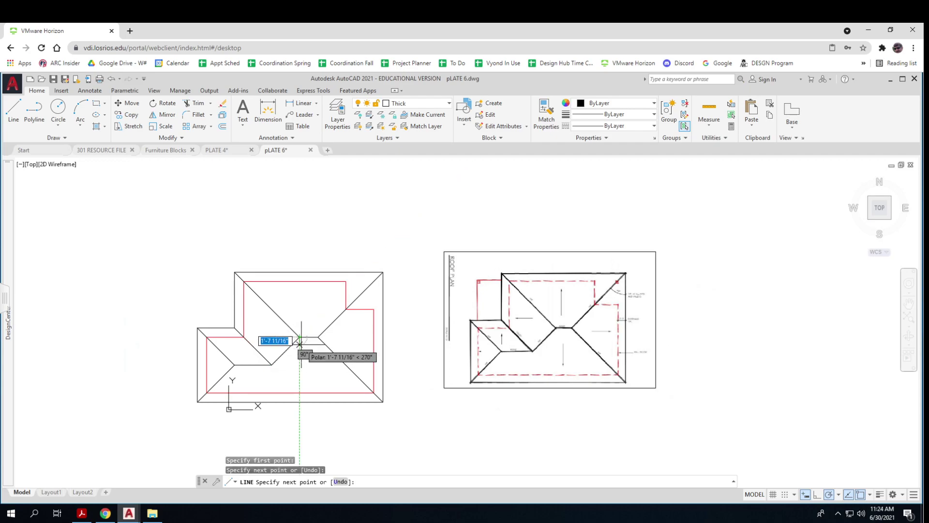
pyautogui.press('Escape')
pyautogui.press('Escape')
pyautogui.moveTo(334, 398)
pyautogui.mouseDown(button='middle')
pyautogui.moveTo(394, 365)
pyautogui.moveTo(390, 382)
pyautogui.mouseUp(button='middle')
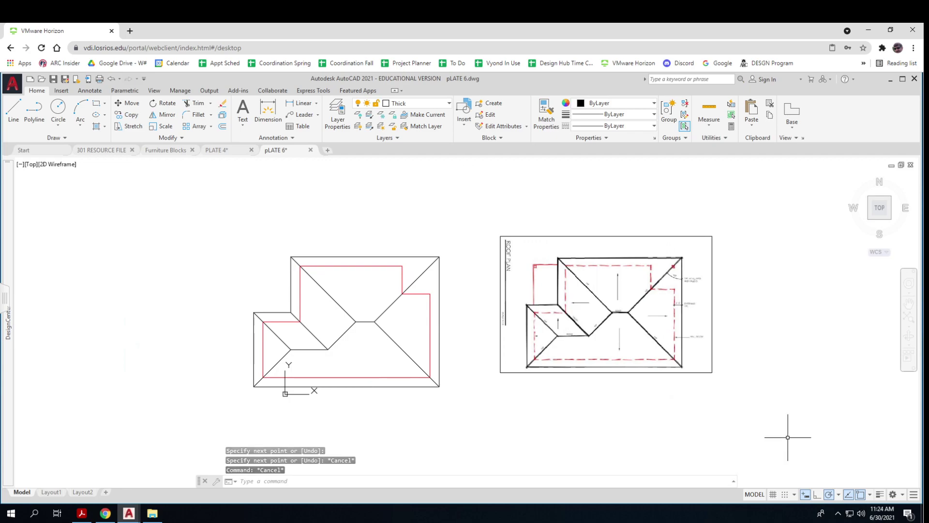
pyautogui.click(880, 494)
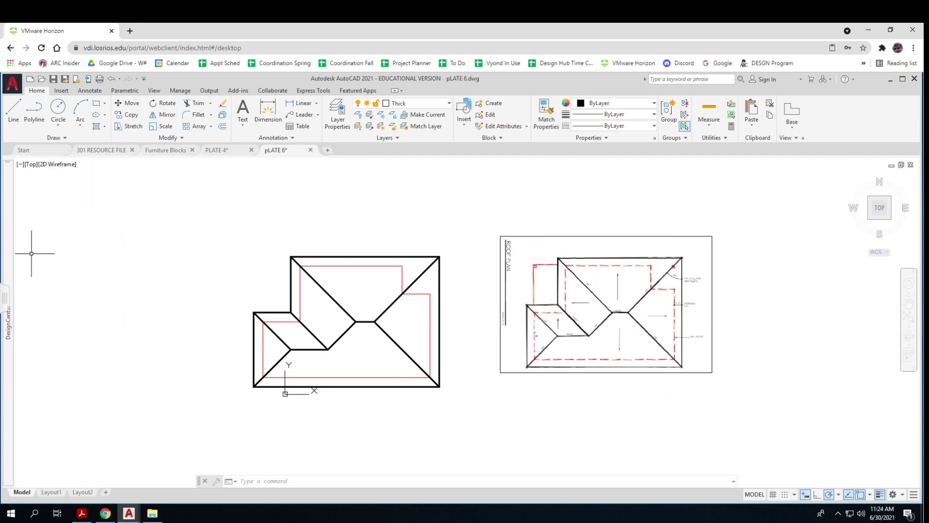
# Bring the Arch B-Size layout from 301 RESOURCE FILE.dwg into the Plate 6 drawing
pyautogui.moveTo(9, 248)
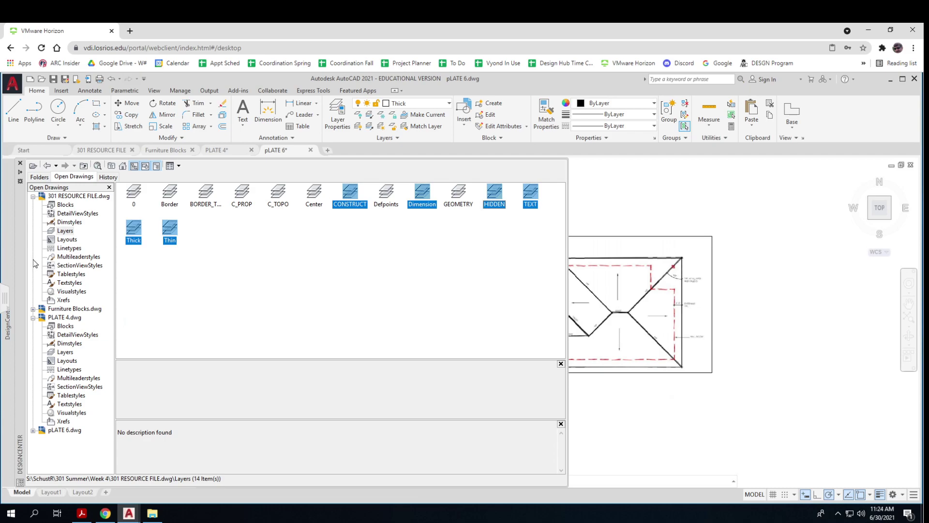
pyautogui.click(67, 239)
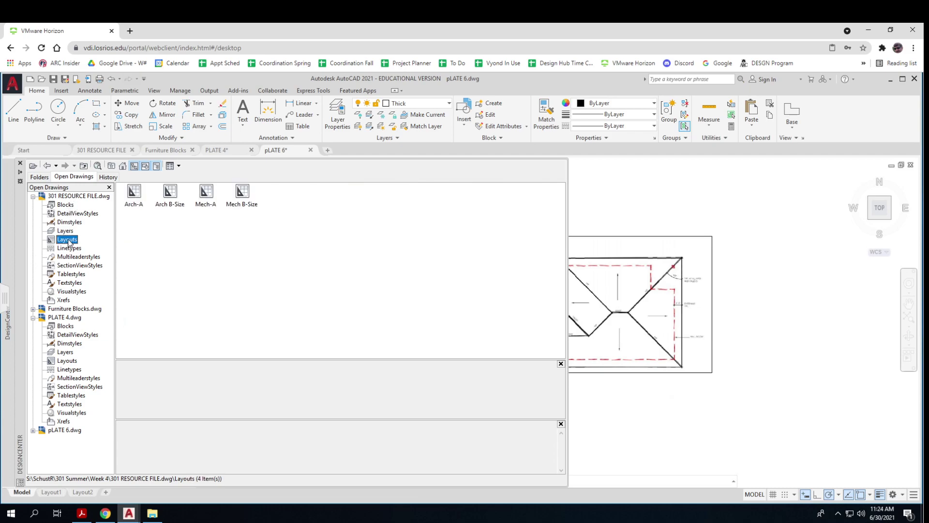
pyautogui.click(171, 199)
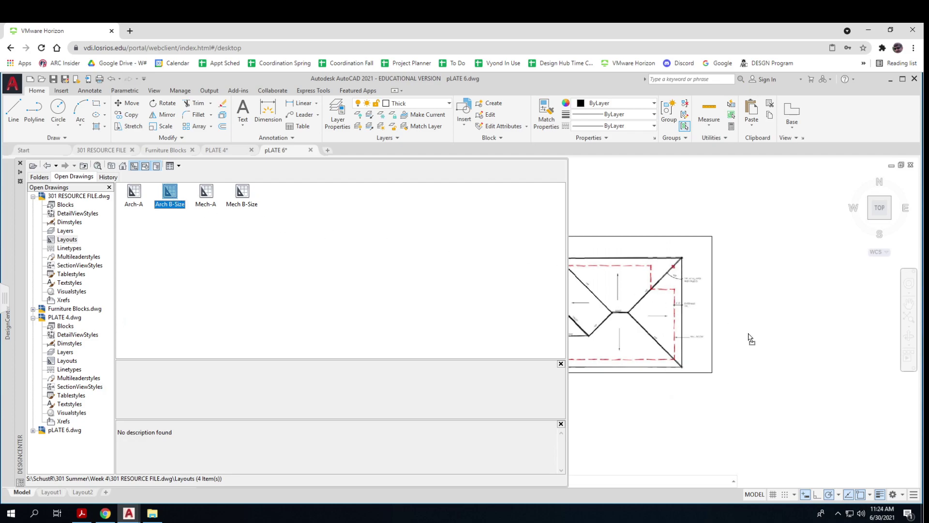
pyautogui.hotkey('ctrl', '2')
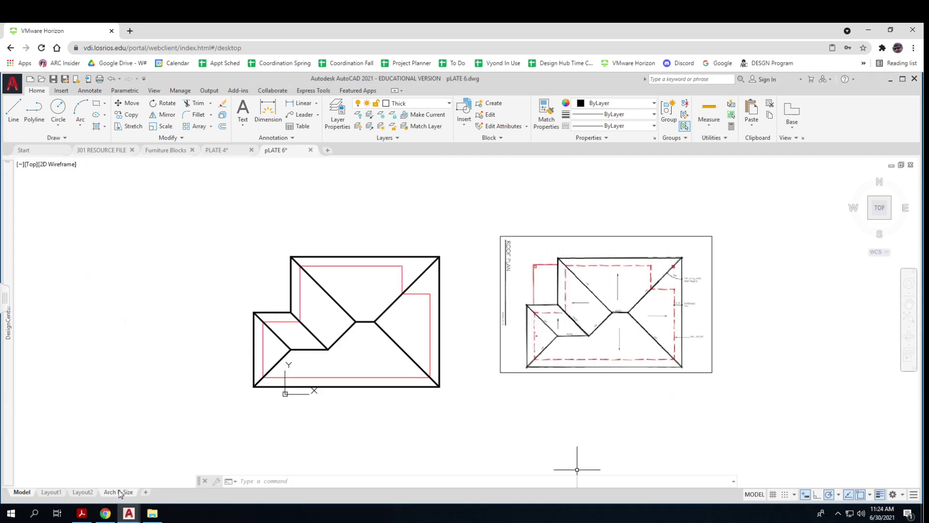
# Delete the roof plan reference image beside the drawn roof in model space
pyautogui.click(763, 403)
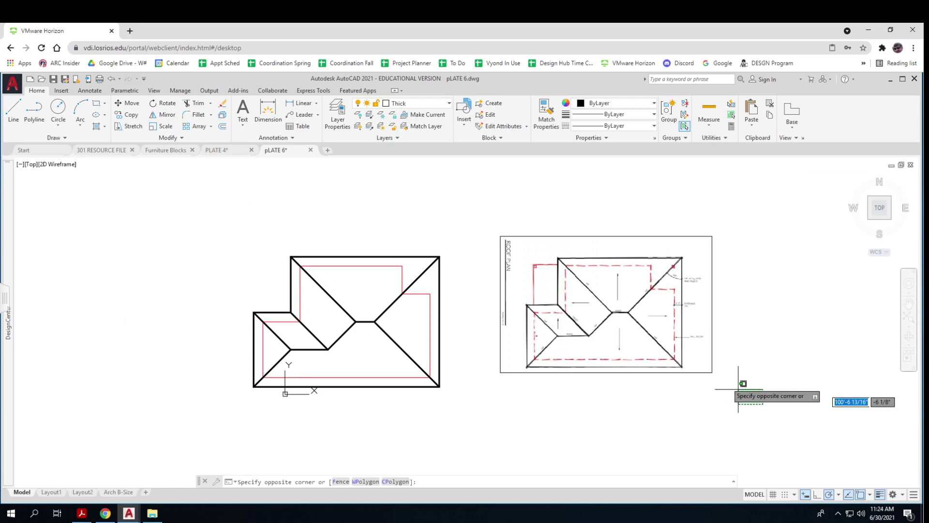
pyautogui.click(475, 201)
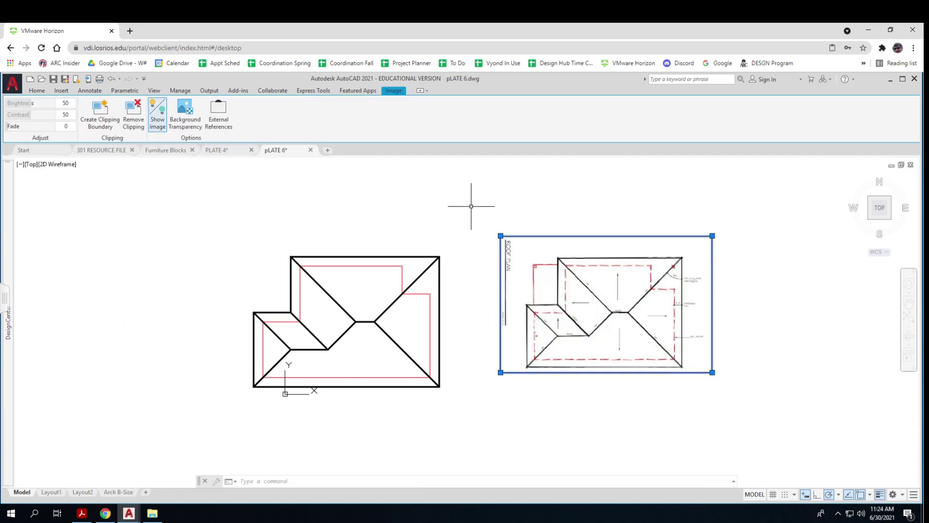
pyautogui.press('Delete')
pyautogui.scroll(6, 383, 353)
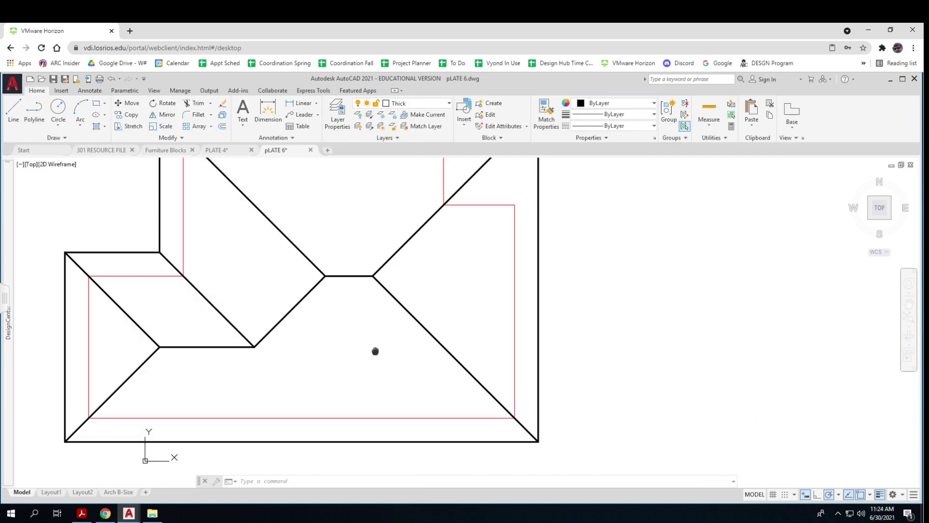
pyautogui.scroll(-5, 475, 380)
pyautogui.scroll(2, 474, 385)
pyautogui.scroll(-2, 475, 384)
pyautogui.moveTo(475, 386); pyautogui.dragTo(473, 376, button='middle')
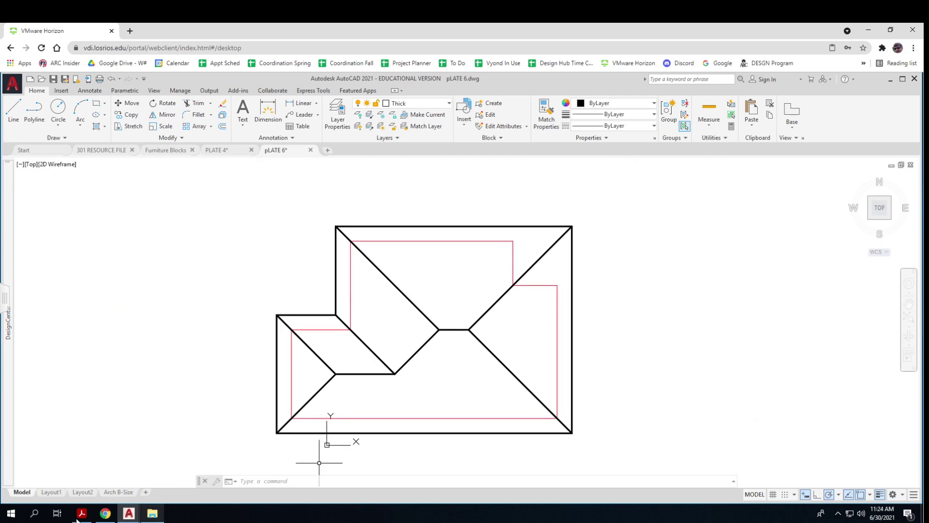
# On the Arch B-Size layout, make Defpoints the current layer and create a rectangular viewport inside the sheet border
pyautogui.click(118, 492)
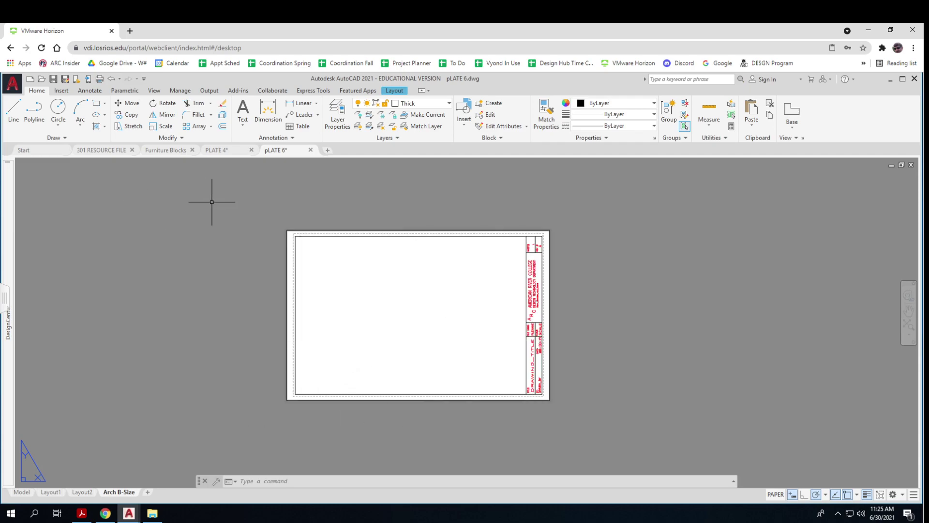
pyautogui.click(425, 103)
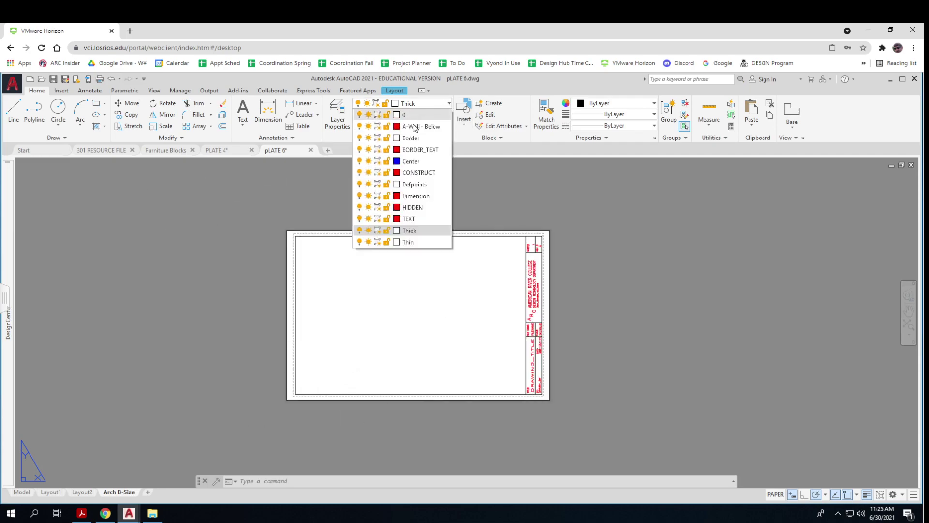
pyautogui.click(412, 184)
pyautogui.click(393, 91)
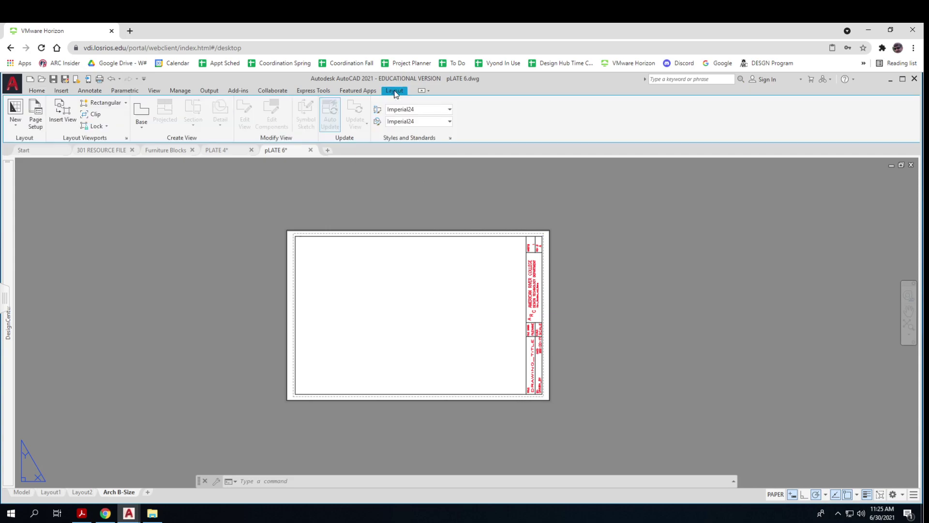
pyautogui.click(59, 115)
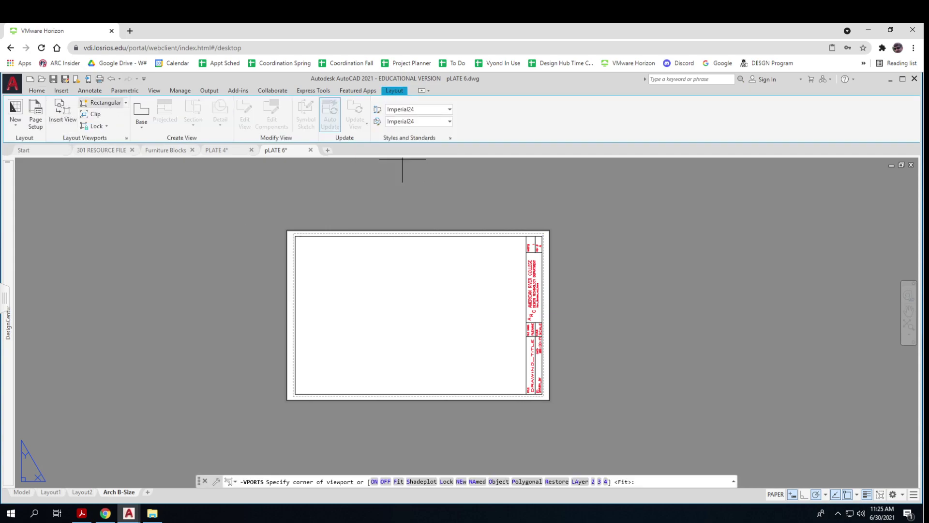
pyautogui.click(504, 378)
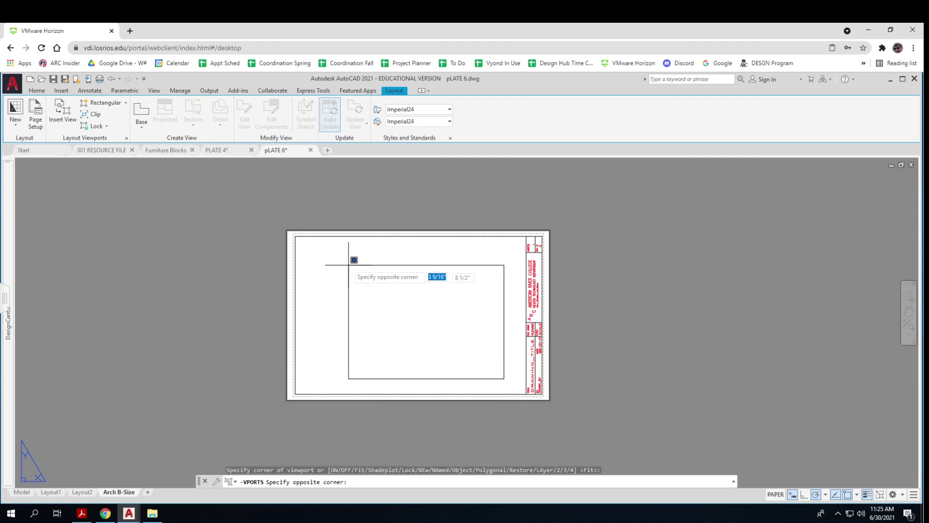
pyautogui.click(314, 247)
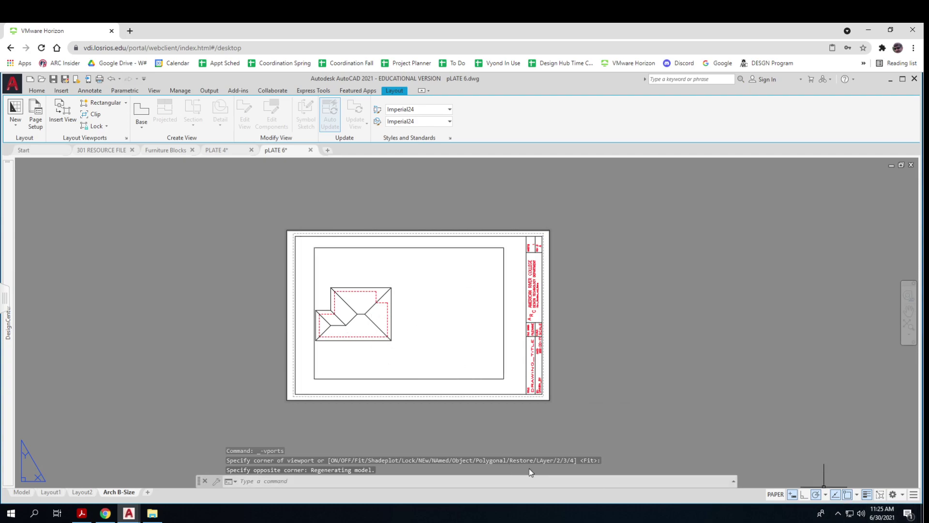
# Set the viewport scale to 1/4" = 1'-0" and centre the whole roof plan inside the viewport
pyautogui.click(446, 379)
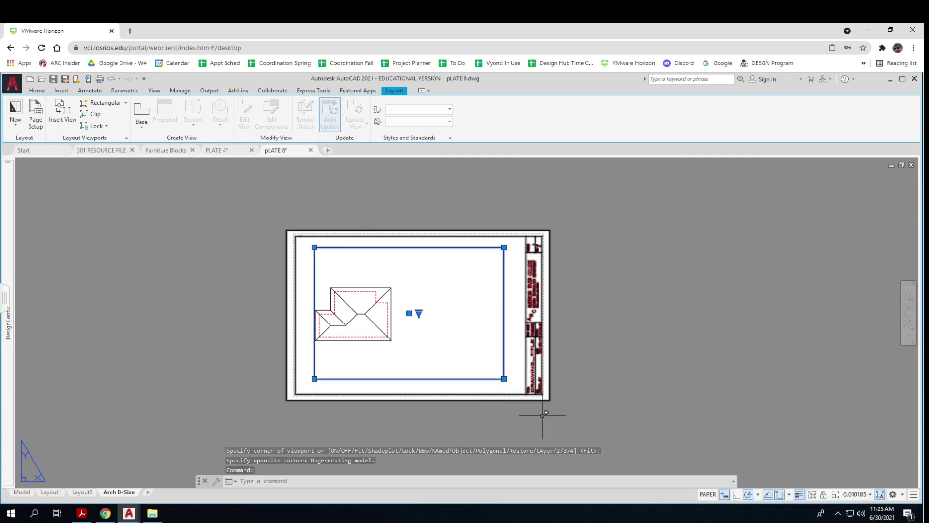
pyautogui.click(870, 494)
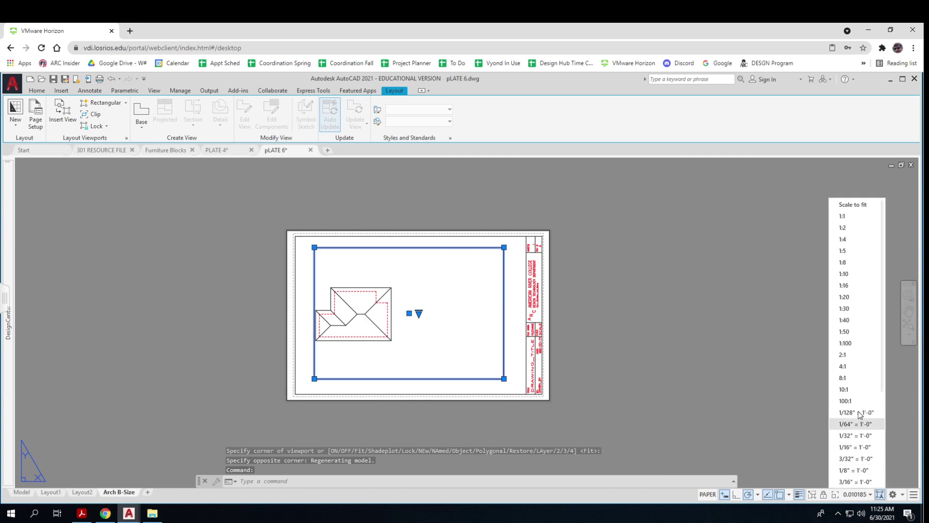
pyautogui.scroll(-2, 859, 423)
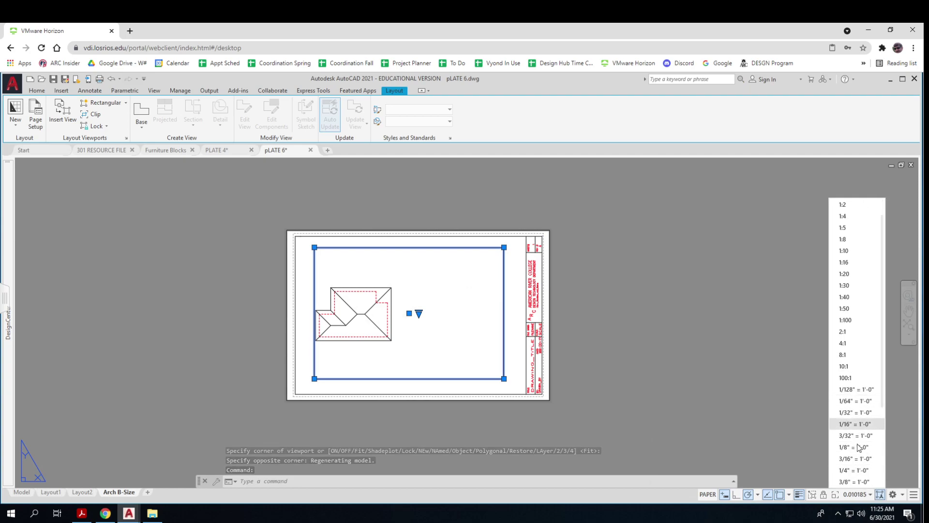
pyautogui.click(855, 470)
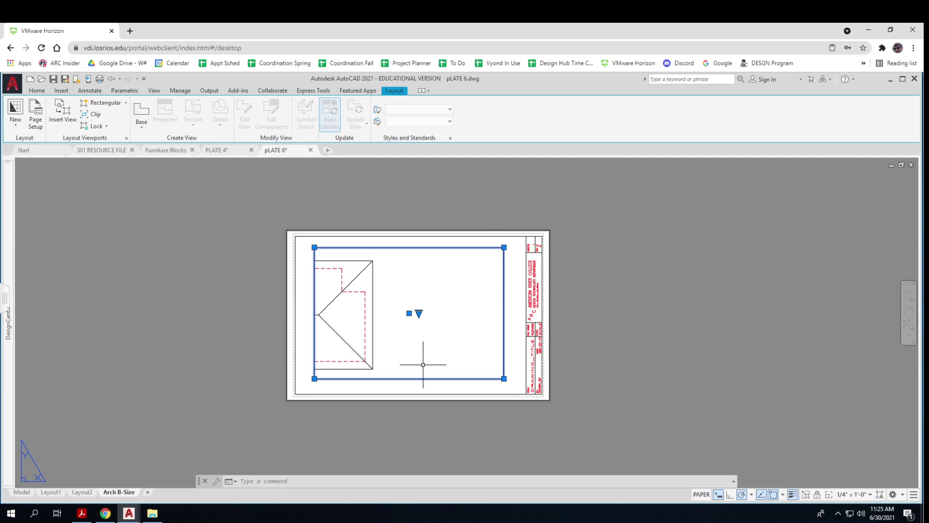
pyautogui.moveTo(422, 364); pyautogui.dragTo(556, 361, button='middle')
pyautogui.doubleClick(441, 359)
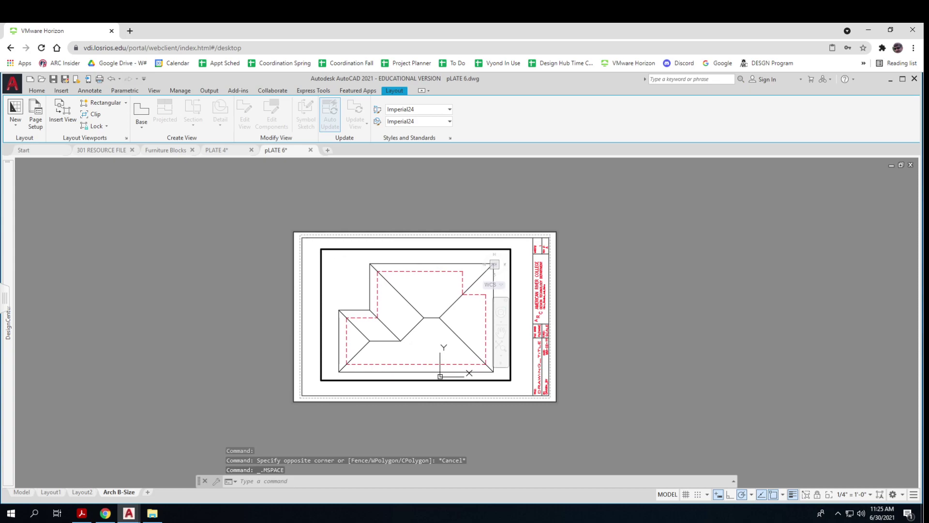
pyautogui.doubleClick(648, 378)
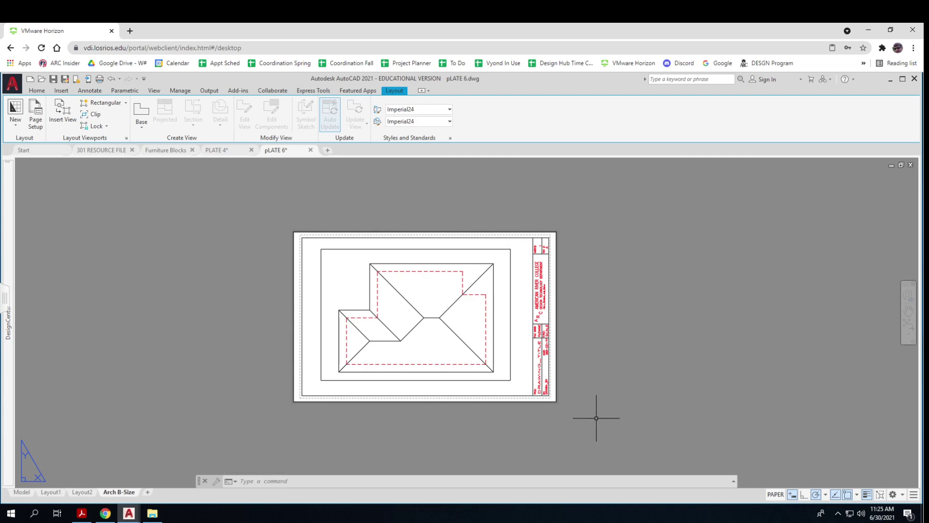
pyautogui.moveTo(398, 431); pyautogui.dragTo(327, 426, button='middle')
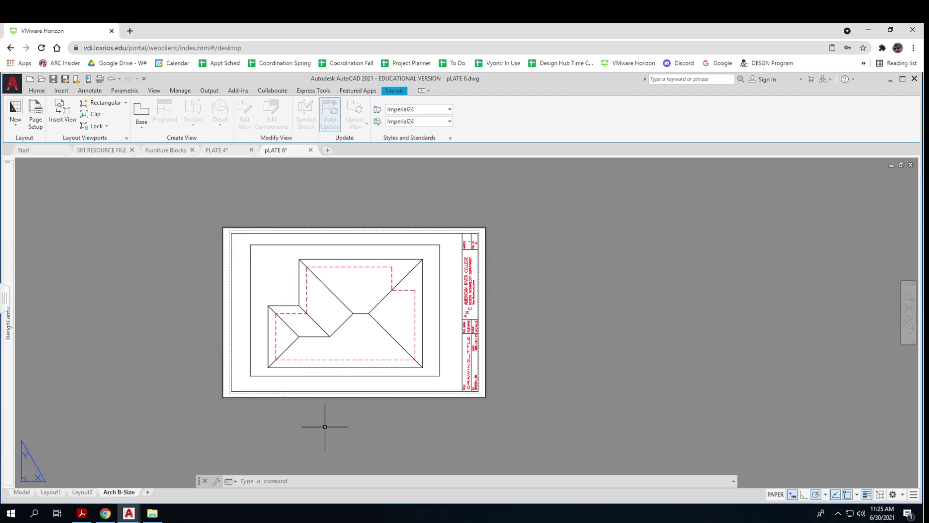
# Attach the Plate-6 PNG from the Week 4 folder just right of the sheet, enlarged to about sheet height with 0 rotation
pyautogui.click(152, 514)
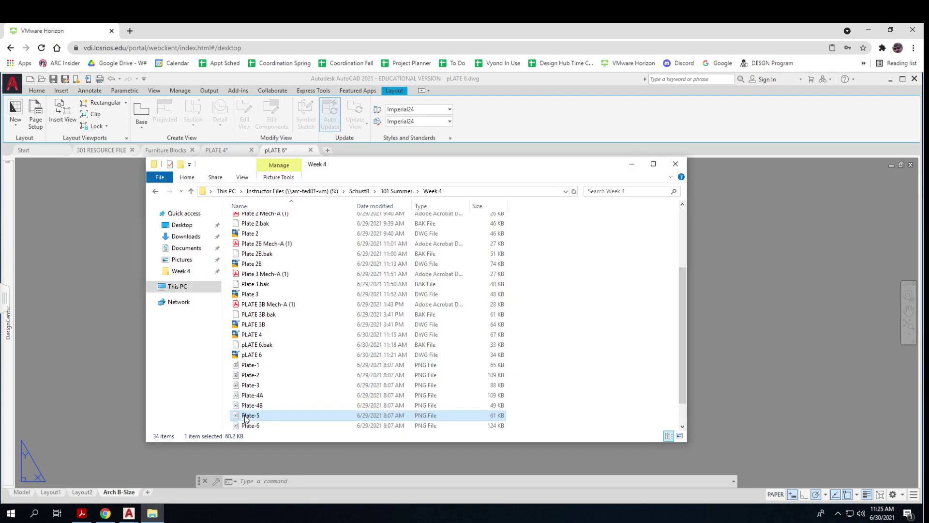
pyautogui.click(250, 397)
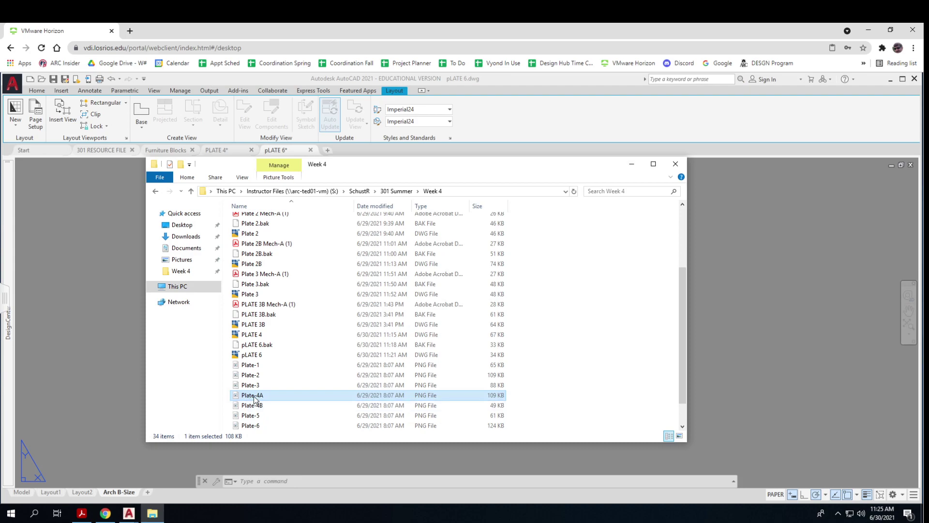
pyautogui.click(255, 408)
pyautogui.click(249, 424)
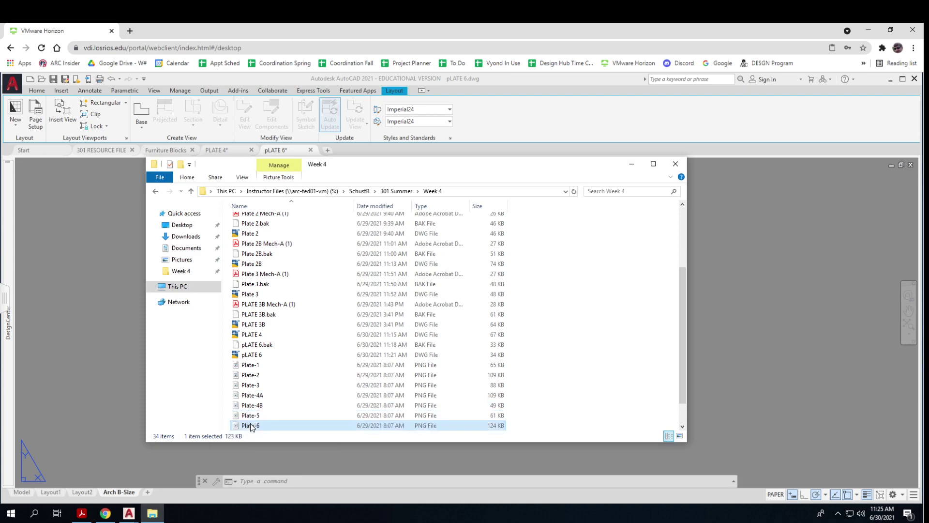
pyautogui.click(771, 367)
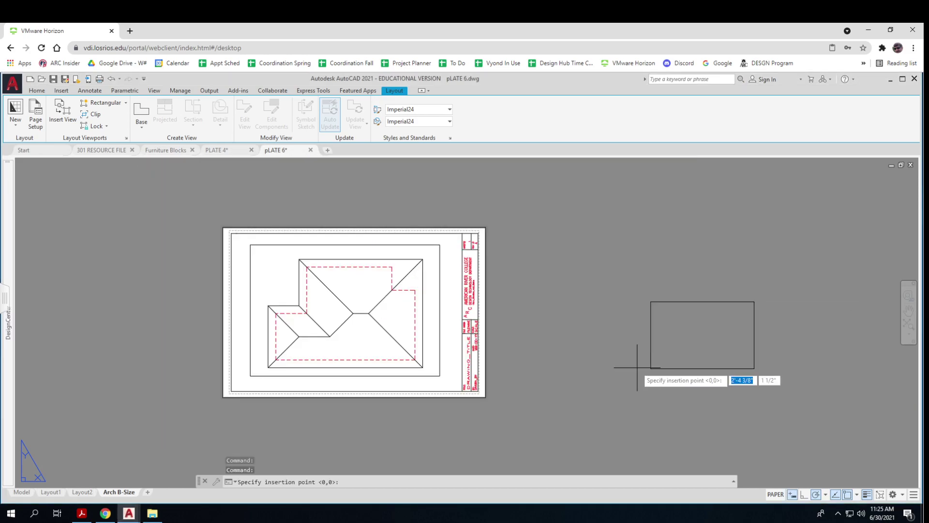
pyautogui.click(507, 390)
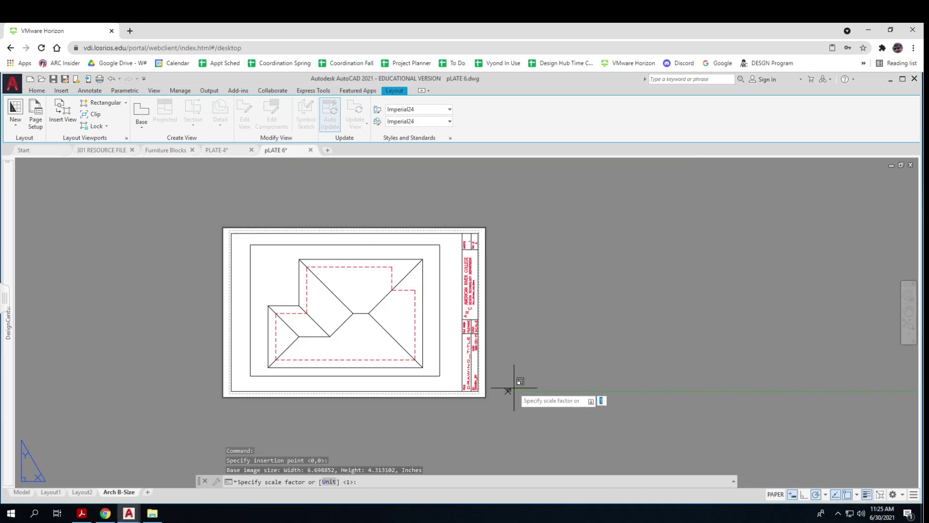
pyautogui.click(546, 377)
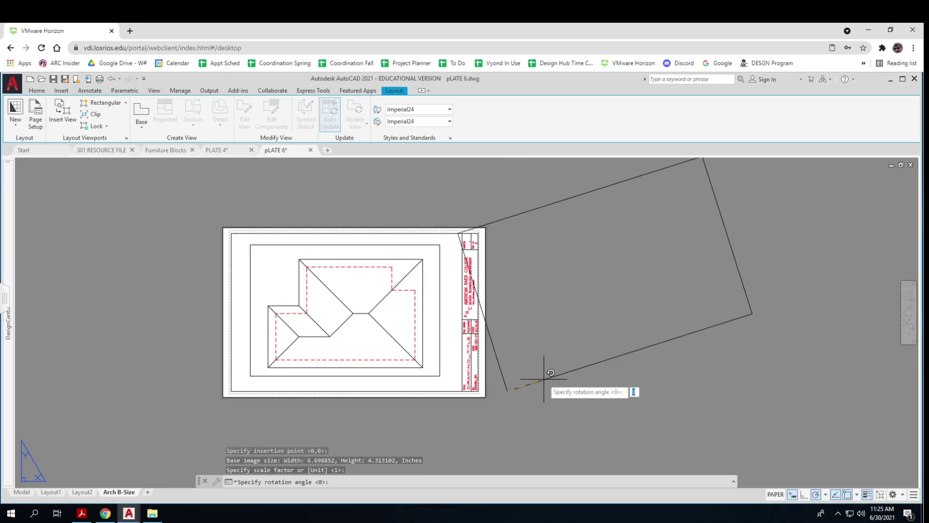
pyautogui.click(571, 391)
pyautogui.scroll(4, 619, 310)
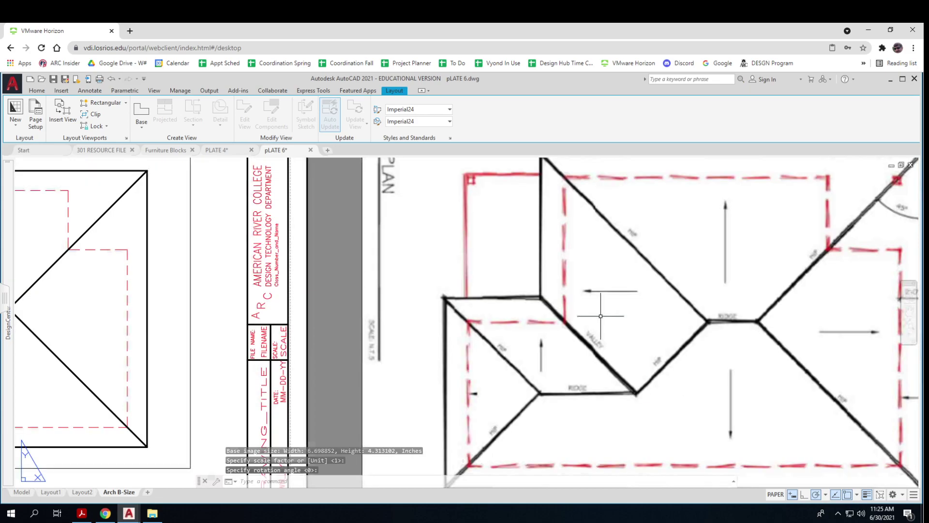
pyautogui.scroll(-2, 600, 315)
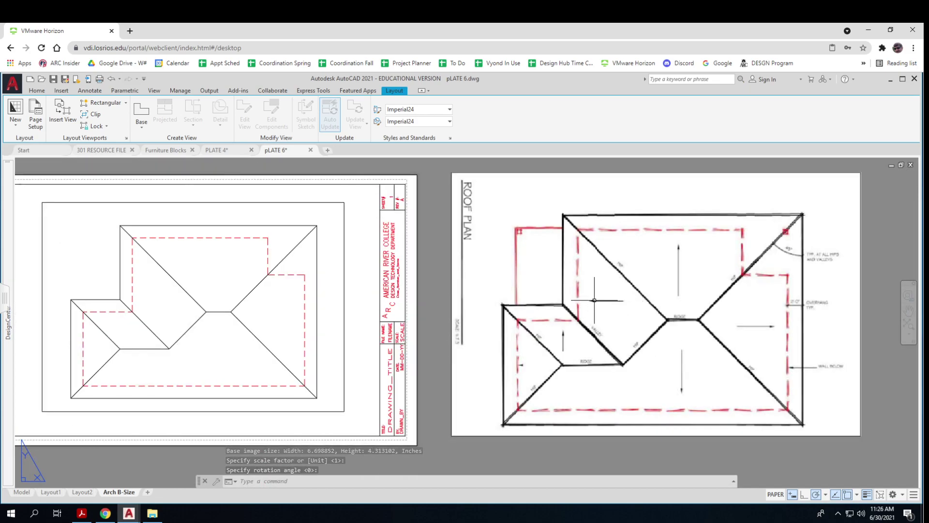
# Bring the ARCH SF1 dimension style from 301 RESOURCE FILE.dwg into the drawing and close DesignCenter
pyautogui.click(36, 91)
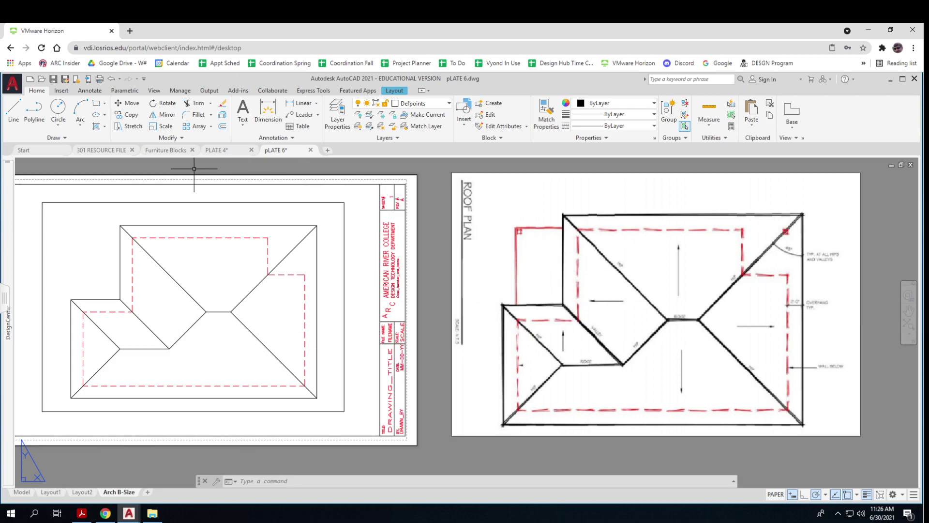
pyautogui.moveTo(9, 234)
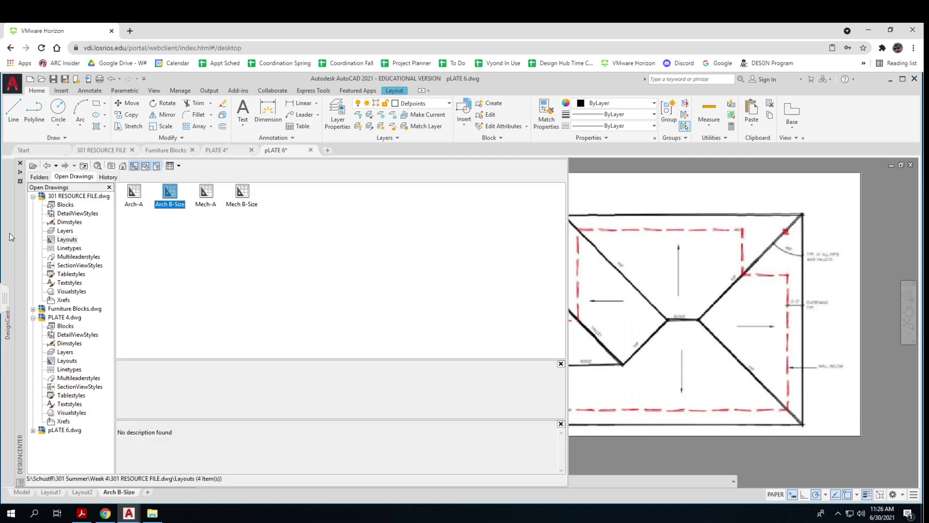
pyautogui.click(68, 223)
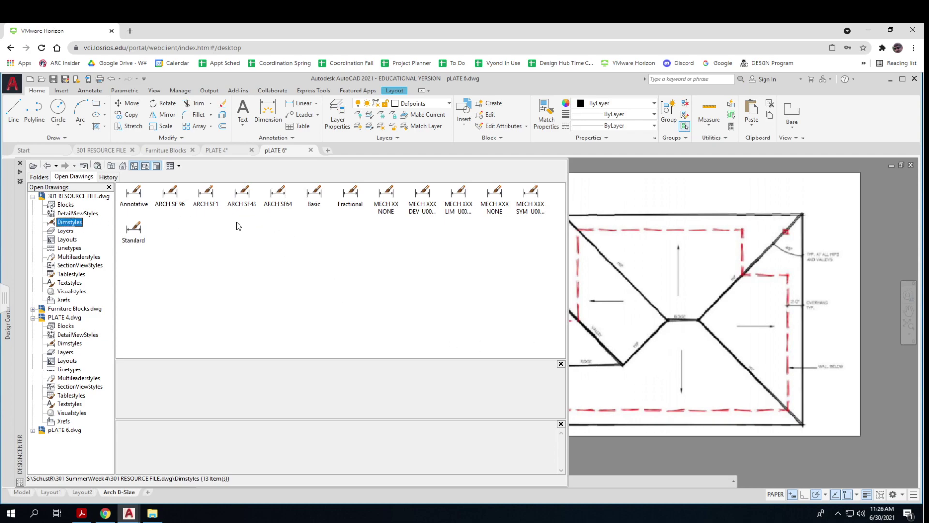
pyautogui.click(209, 202)
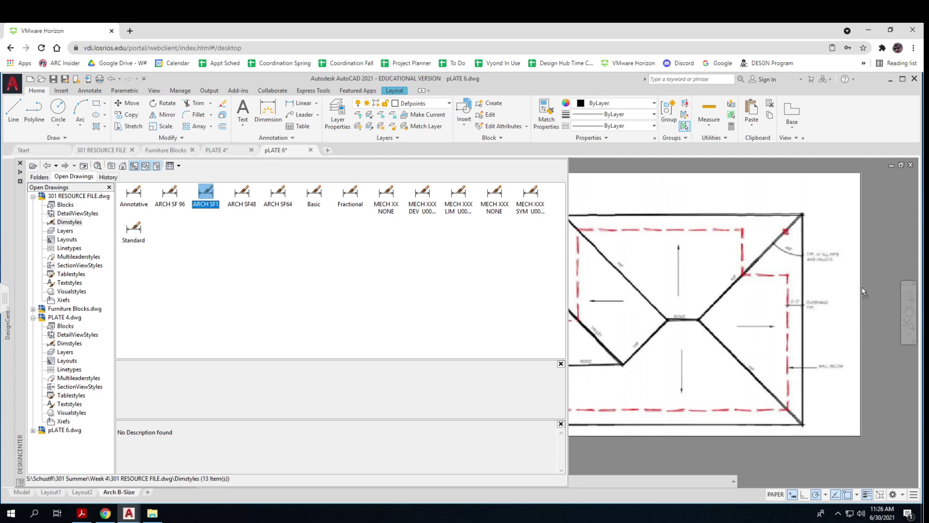
pyautogui.click(20, 163)
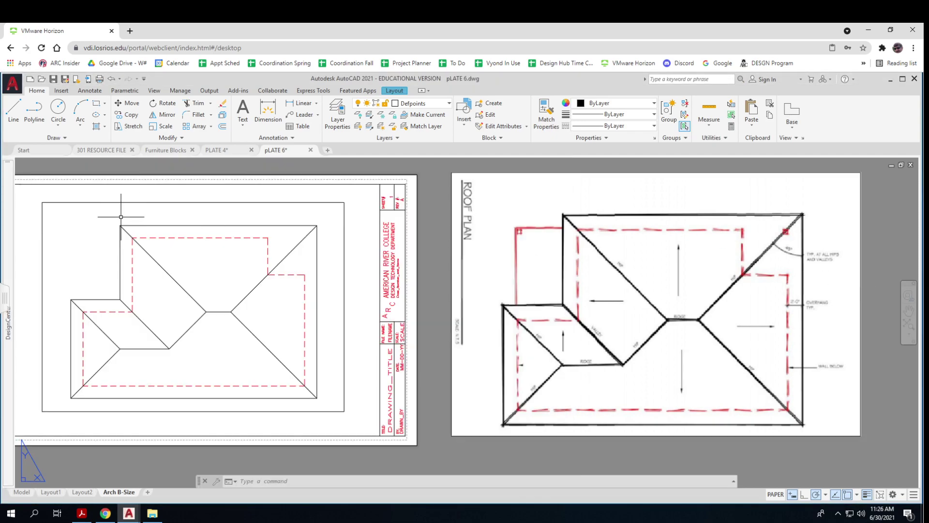
pyautogui.click(296, 103)
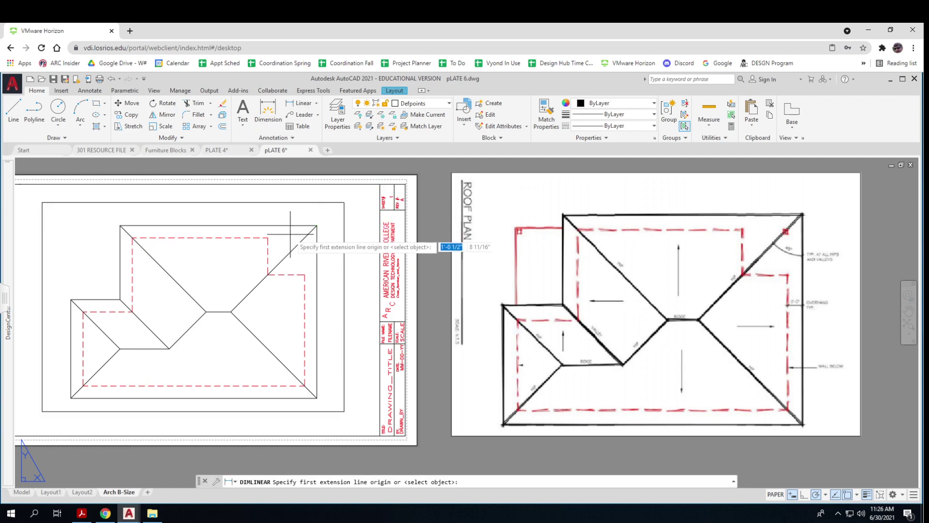
pyautogui.click(302, 279)
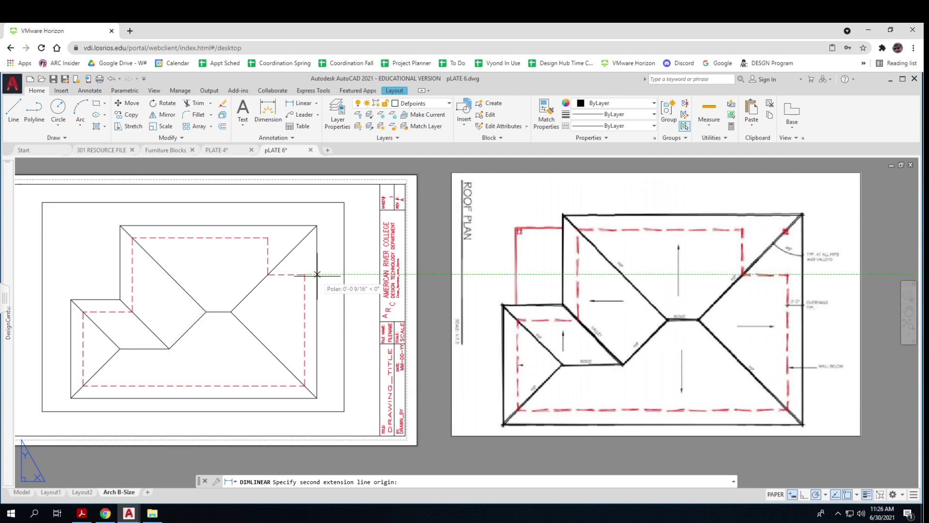
pyautogui.keyDown('shift'); pyautogui.rightClick(317, 274); pyautogui.keyUp('shift')
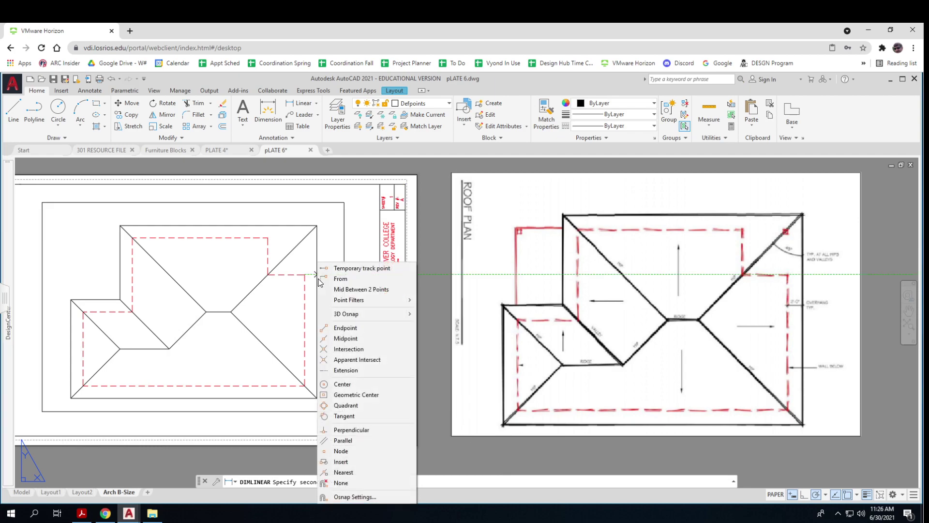
pyautogui.click(349, 429)
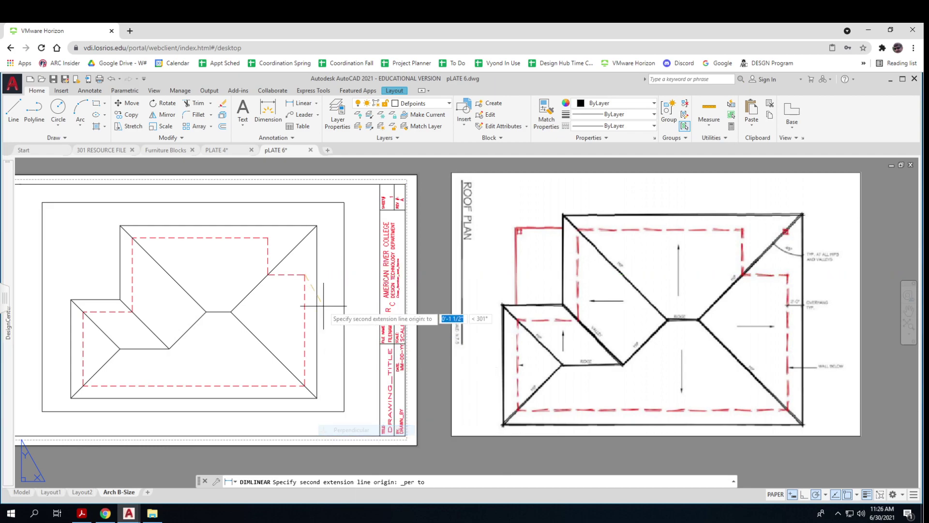
pyautogui.click(316, 274)
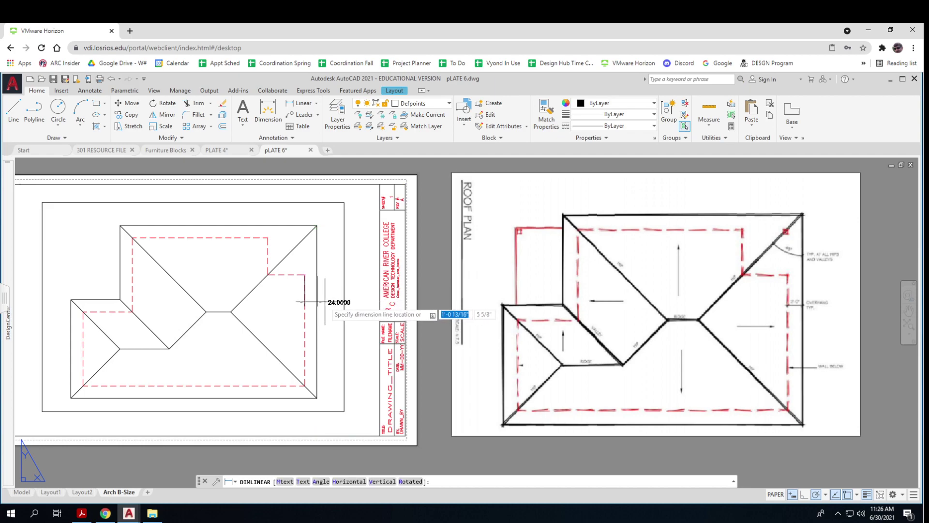
pyautogui.press('Escape')
# Make ARCH SF1 the current dimension style
pyautogui.click(89, 91)
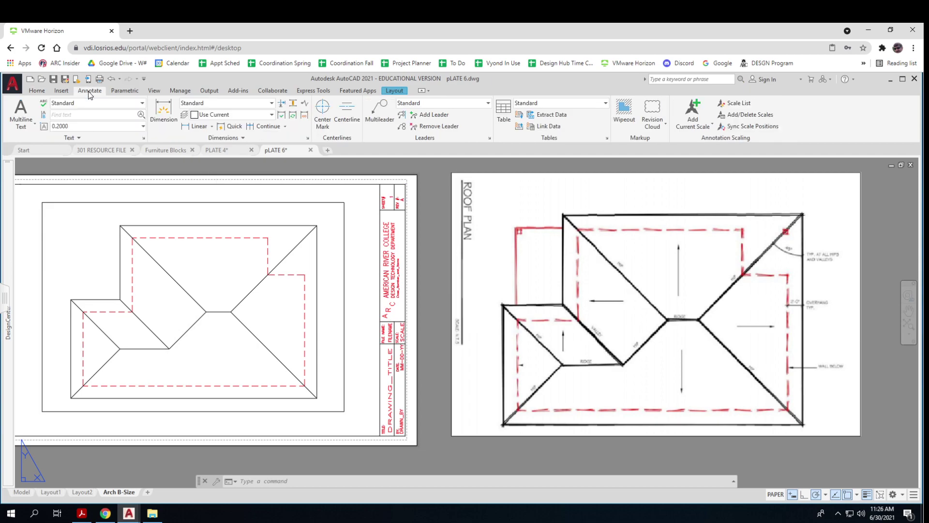
pyautogui.click(271, 103)
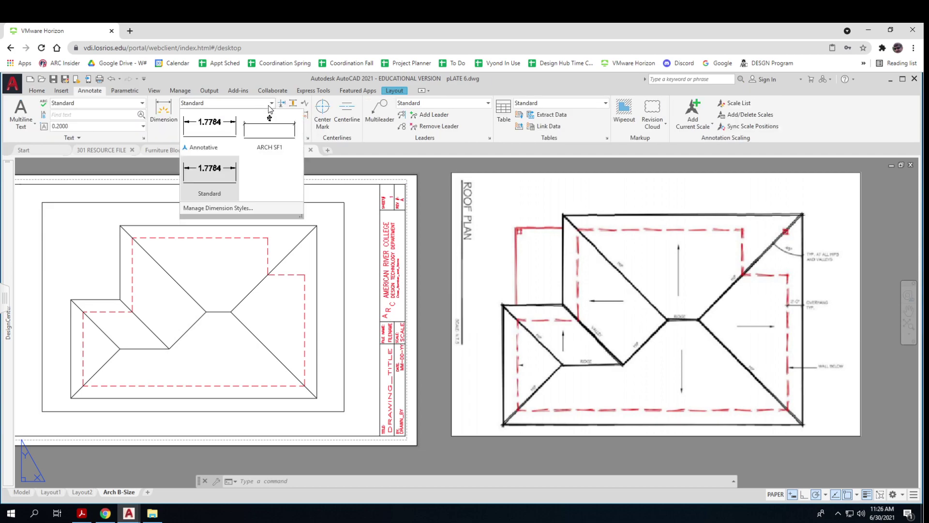
pyautogui.click(253, 137)
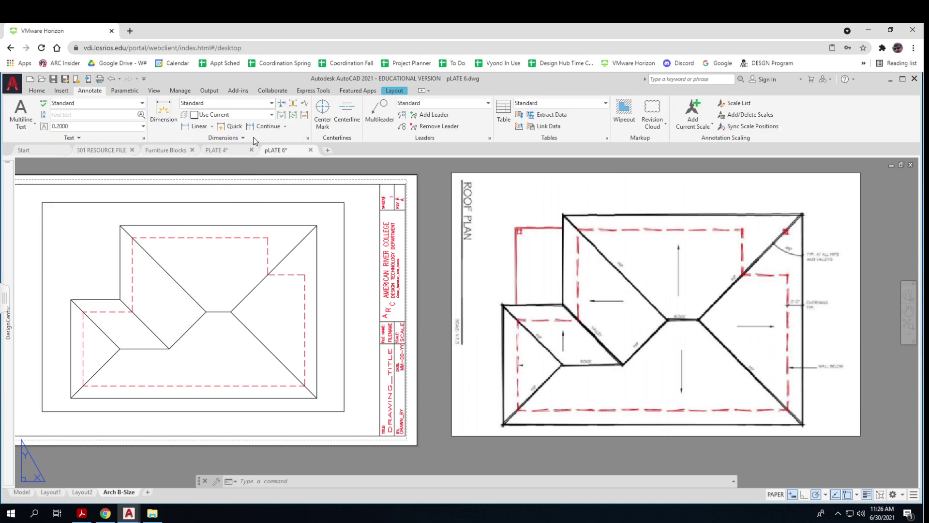
# Add a linear dimension across the right-hand overhang, from a nearest point on the dashed wall line perpendicular to the roof edge
pyautogui.click(192, 127)
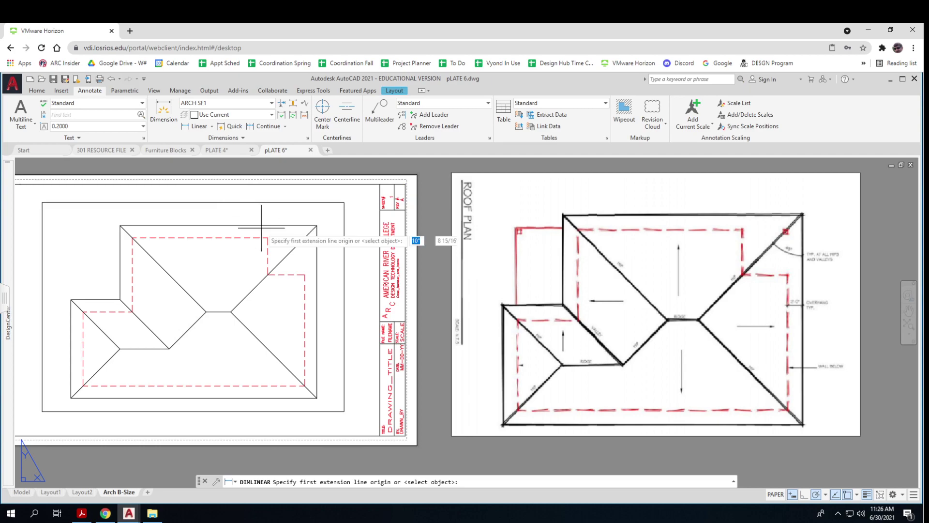
pyautogui.keyDown('shift'); pyautogui.rightClick(309, 311); pyautogui.keyUp('shift')
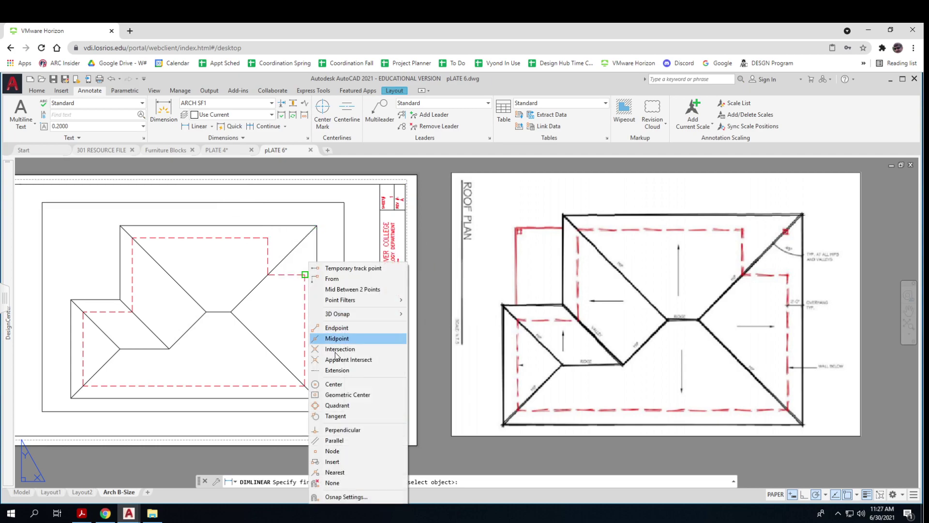
pyautogui.click(335, 472)
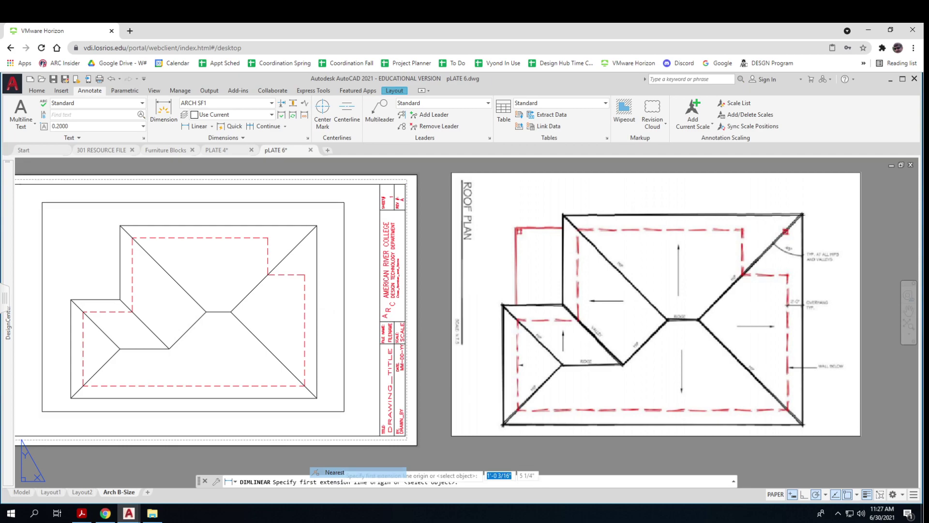
pyautogui.click(305, 300)
pyautogui.keyDown('shift'); pyautogui.rightClick(306, 300); pyautogui.keyUp('shift')
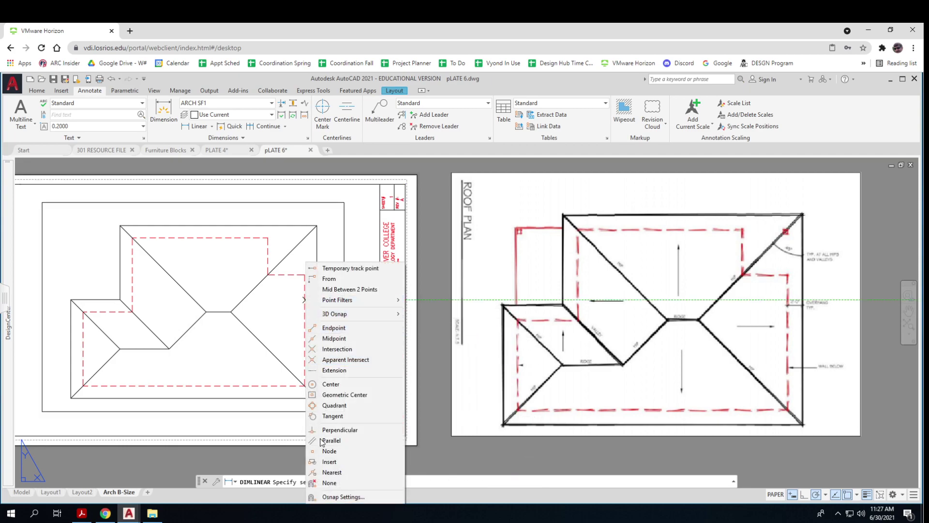
pyautogui.click(334, 430)
pyautogui.click(313, 303)
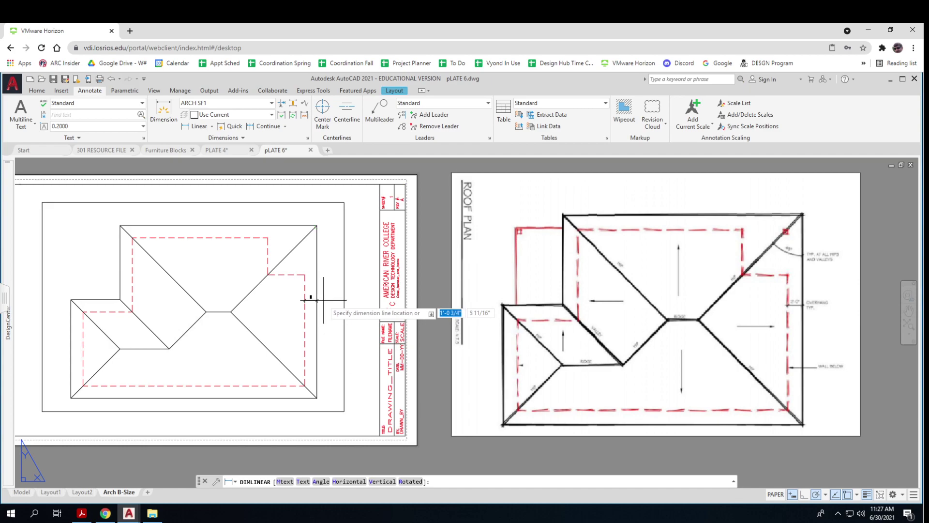
pyautogui.click(324, 300)
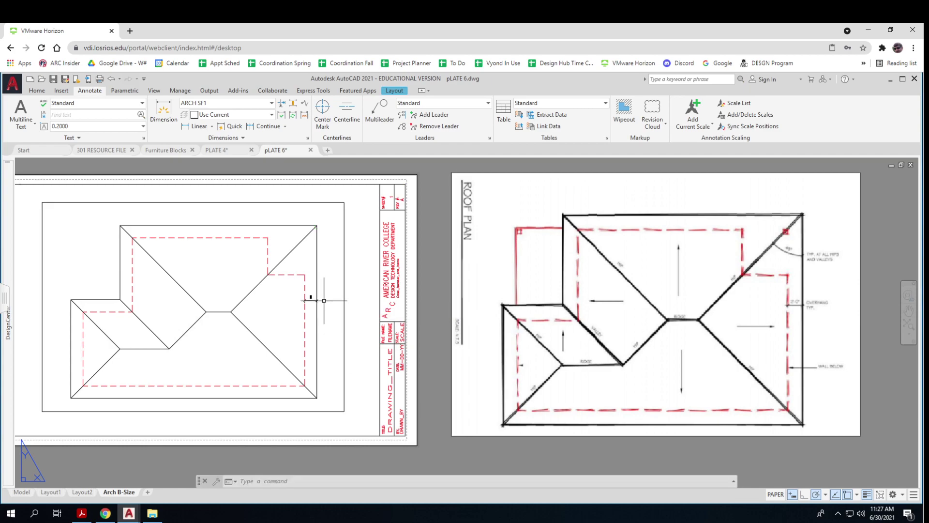
# Set the layer override for new dimensions to Dimension and move the overhang dimension onto the Dimension layer
pyautogui.scroll(4, 310, 300)
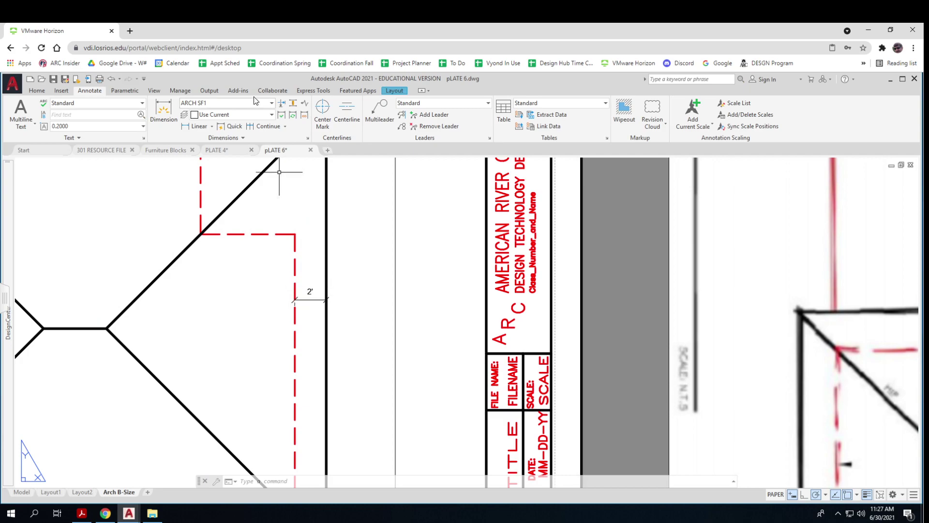
pyautogui.click(252, 114)
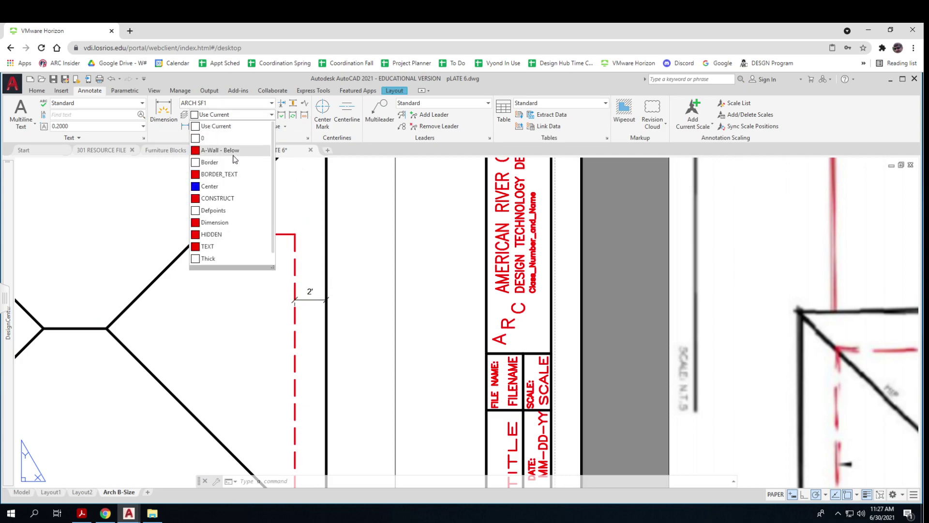
pyautogui.click(215, 222)
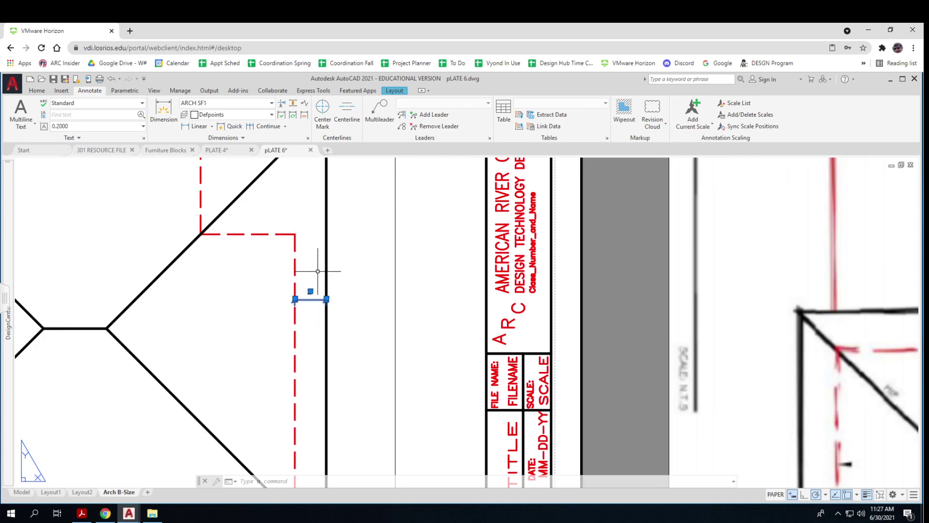
pyautogui.click(272, 116)
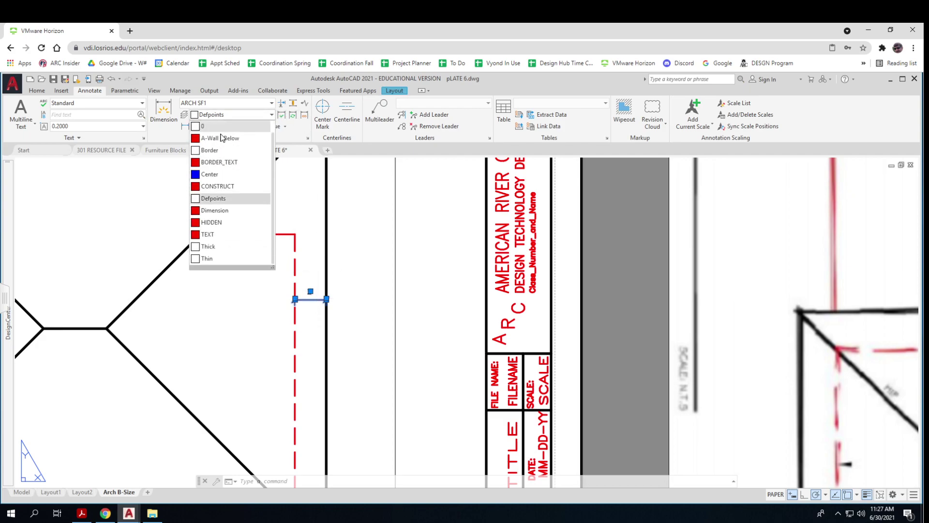
pyautogui.click(218, 213)
pyautogui.press('Escape')
# Make TEXT the current layer
pyautogui.scroll(-5, 413, 311)
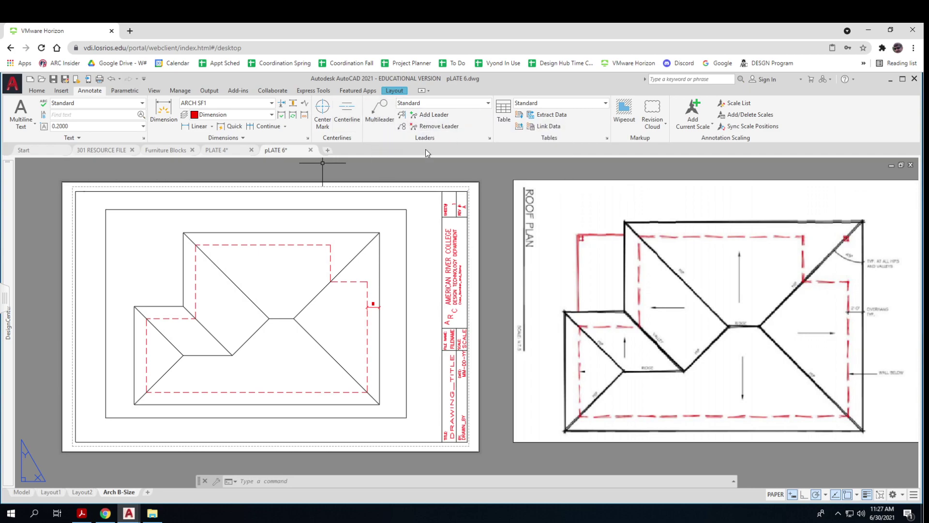
pyautogui.click(37, 90)
pyautogui.click(450, 103)
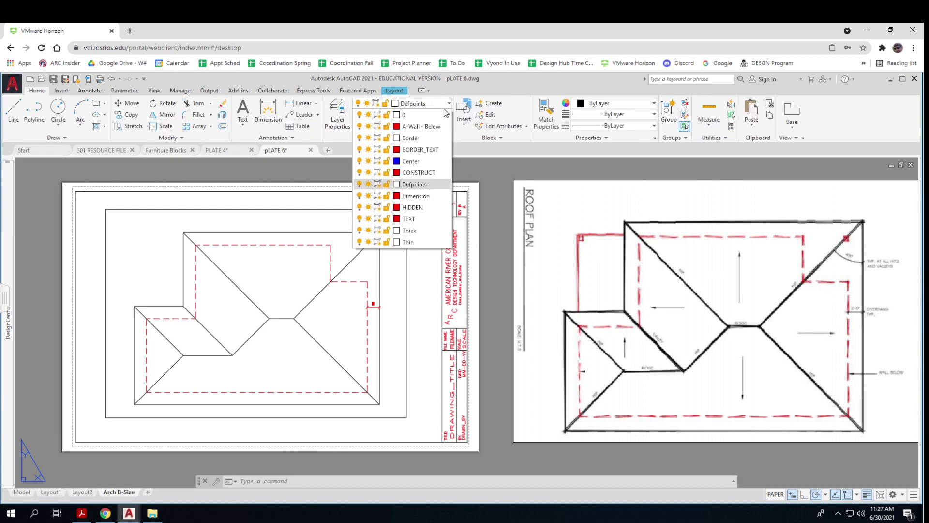
pyautogui.click(409, 219)
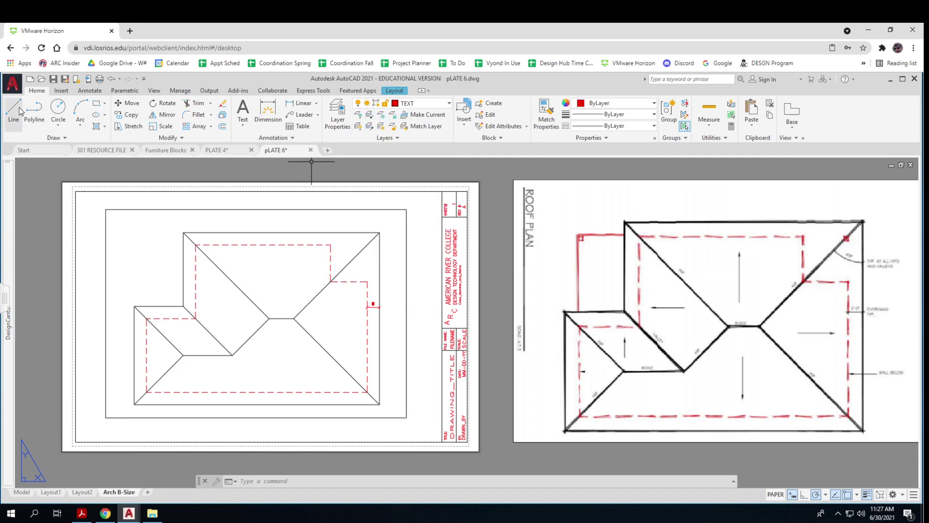
# Add a multileader reading WALL BELOW, its arrowhead on the right dashed wall line below the overhang dimension and its landing outside the roof
pyautogui.click(301, 115)
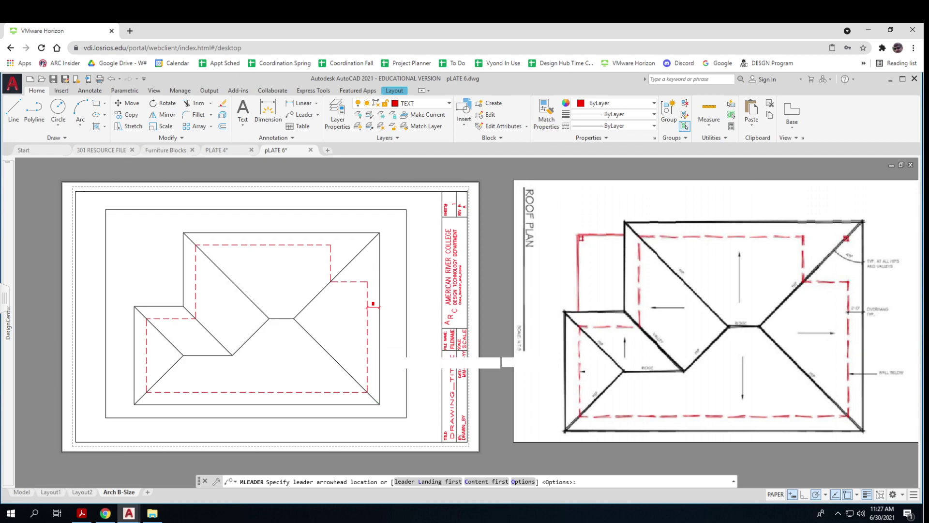
pyautogui.scroll(3, 382, 349)
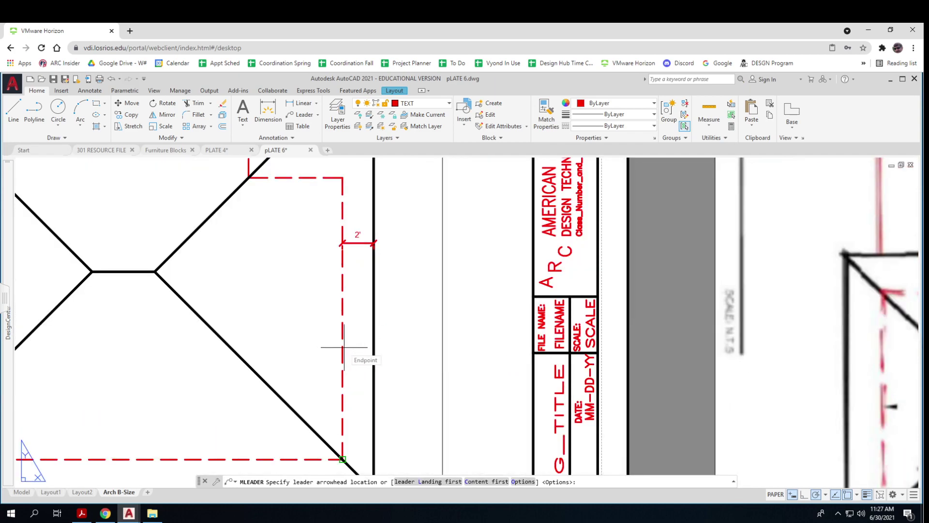
pyautogui.keyDown('shift'); pyautogui.rightClick(345, 347); pyautogui.keyUp('shift')
pyautogui.click(367, 316)
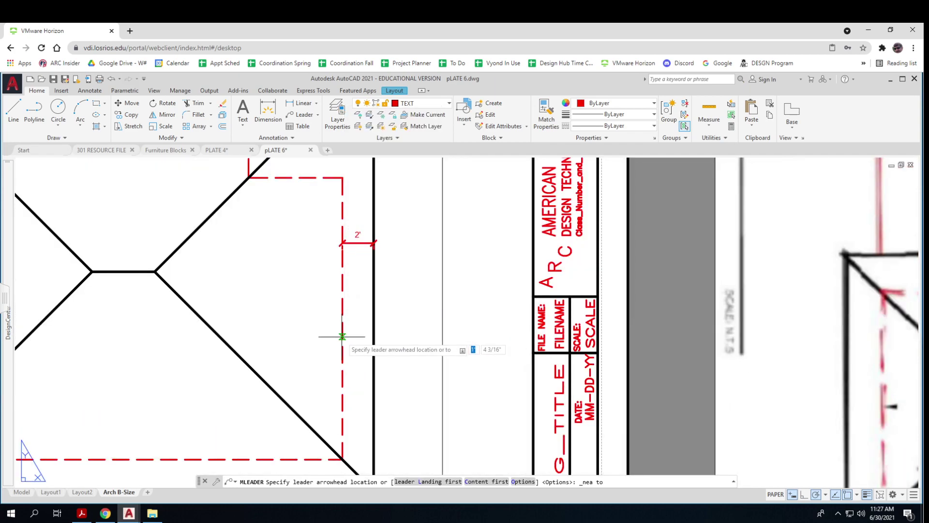
pyautogui.click(343, 334)
pyautogui.click(387, 309)
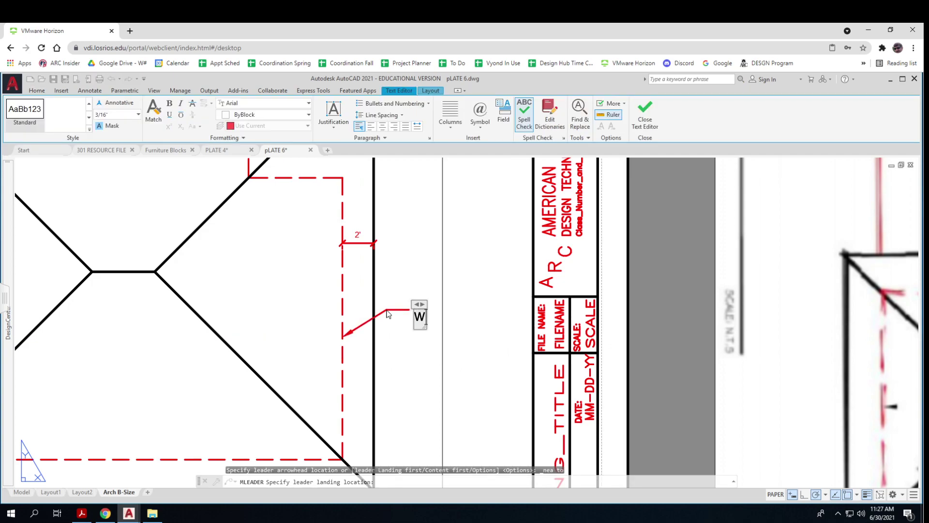
pyautogui.write('WB')
pyautogui.press('BackSpace')
pyautogui.press('BackSpace')
pyautogui.write('WALL B')
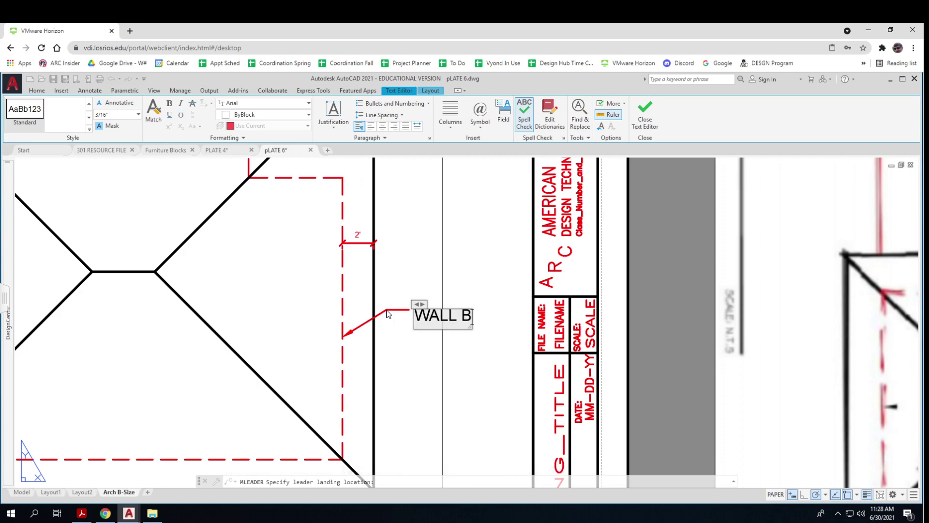
pyautogui.write('ELOW')
pyautogui.click(452, 258)
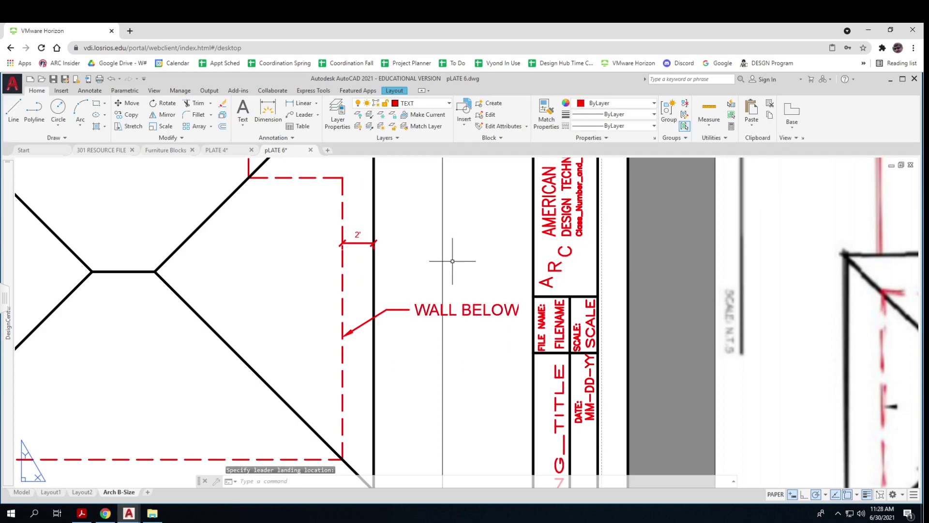
# Add single-line text HIP with height .125 and rotation 45 above the diagonal rising to the upper right from the main ridge
pyautogui.scroll(-4, 434, 260)
pyautogui.scroll(-2, 479, 280)
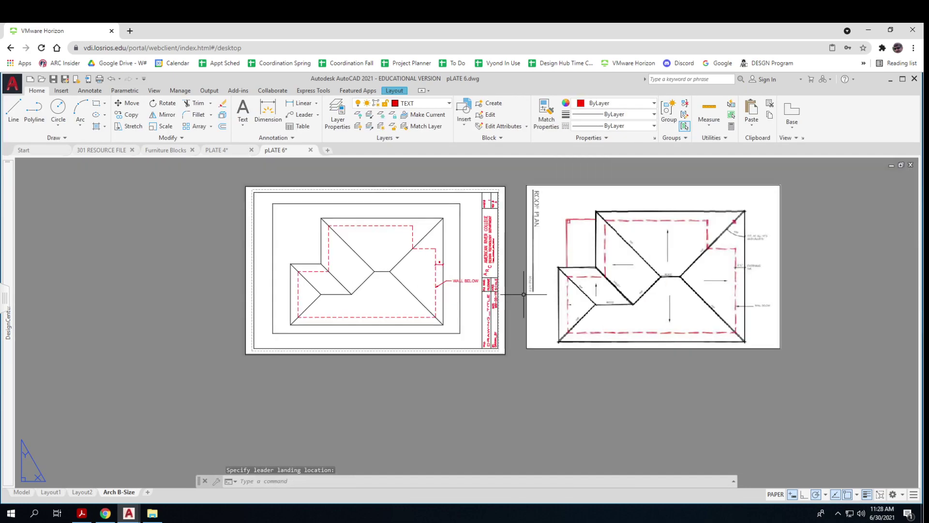
pyautogui.scroll(2, 691, 253)
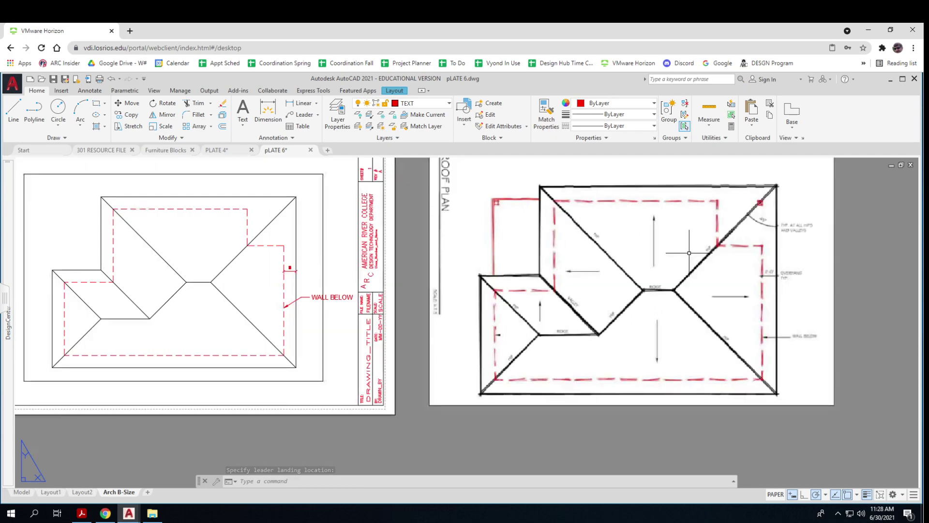
pyautogui.scroll(3, 699, 252)
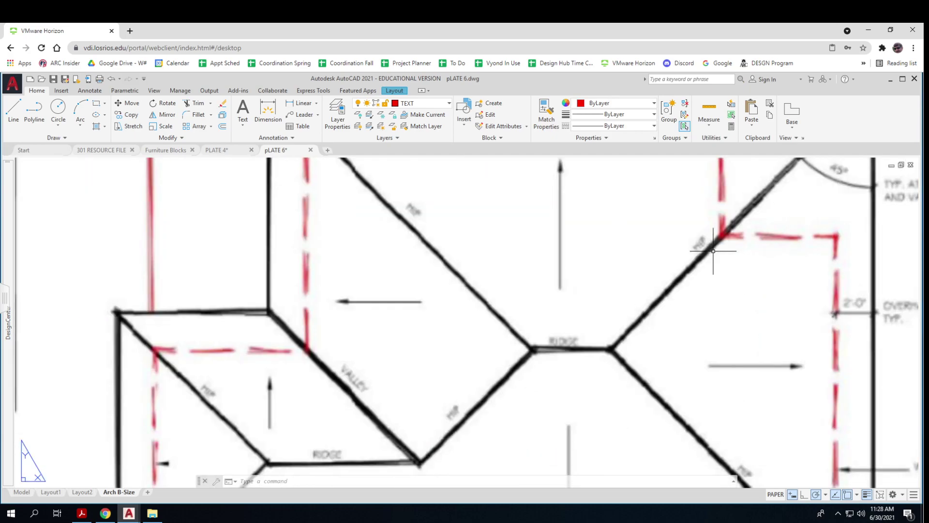
pyautogui.scroll(-3, 700, 251)
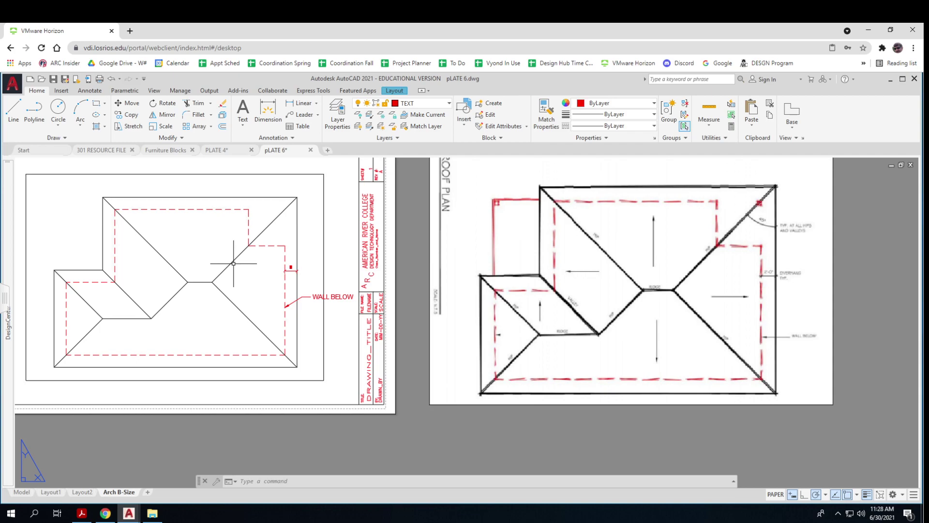
pyautogui.press('Return')
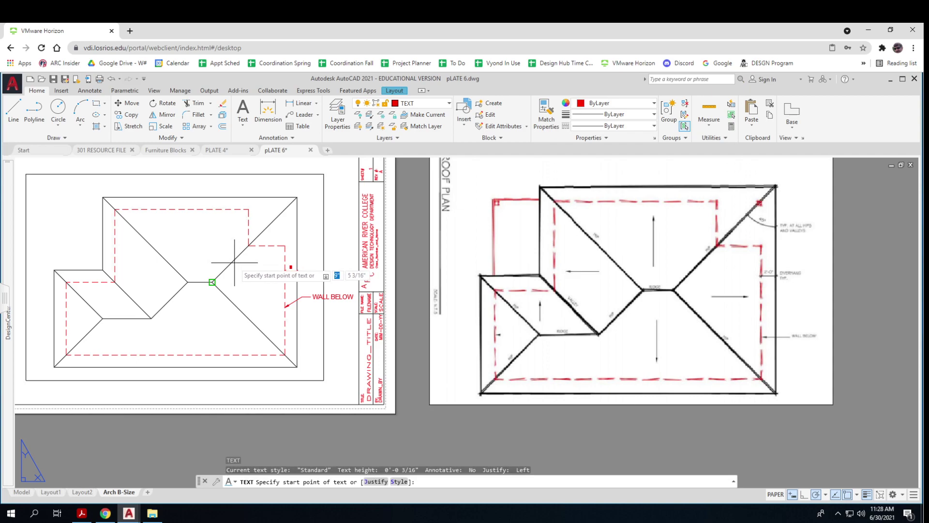
pyautogui.scroll(4, 232, 262)
pyautogui.click(220, 251)
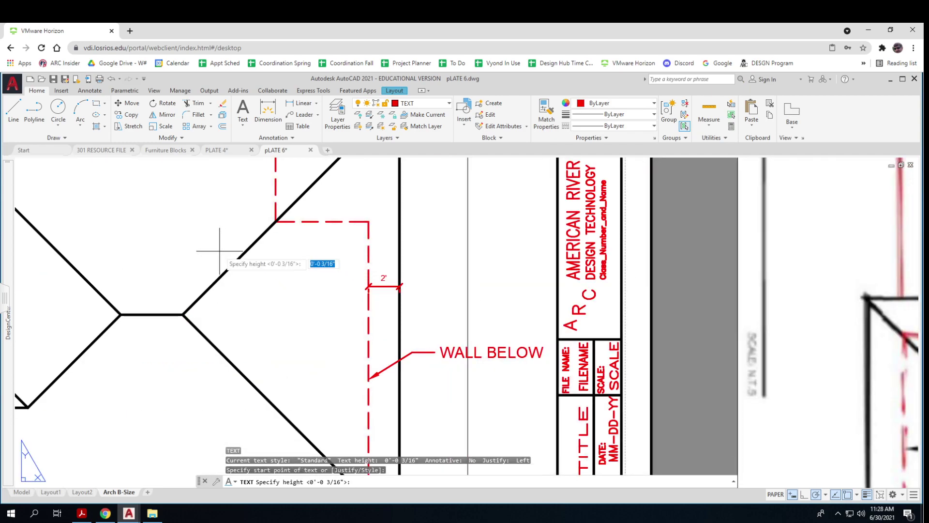
pyautogui.write('.125')
pyautogui.press('Return')
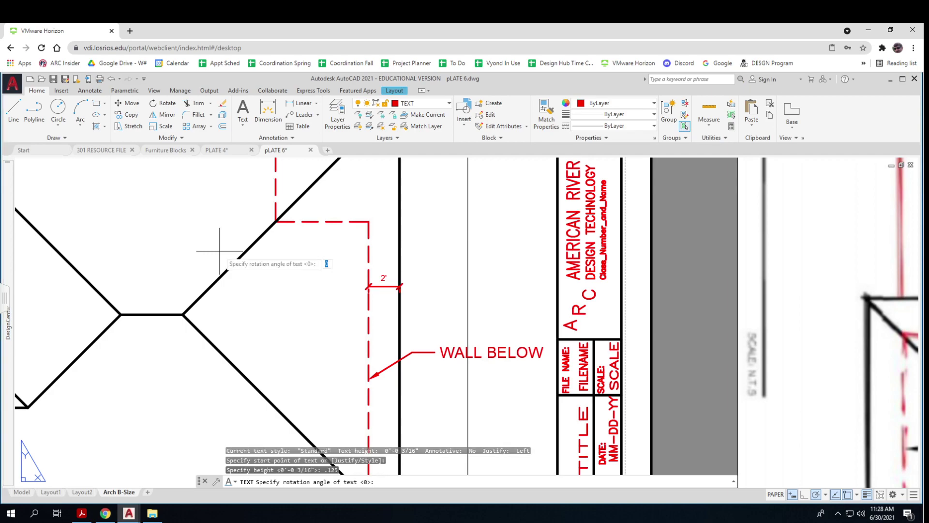
pyautogui.write('45')
pyautogui.press('Return')
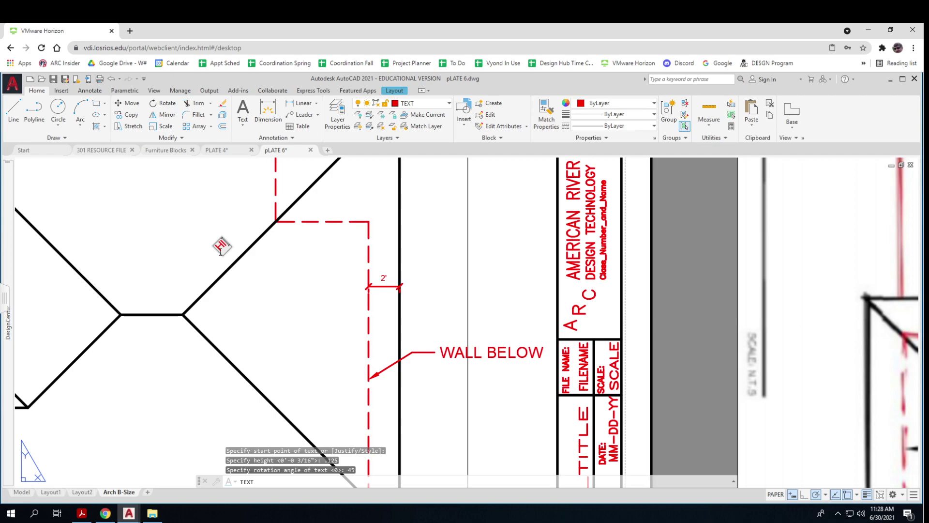
pyautogui.press('Return')
pyautogui.press('Return')
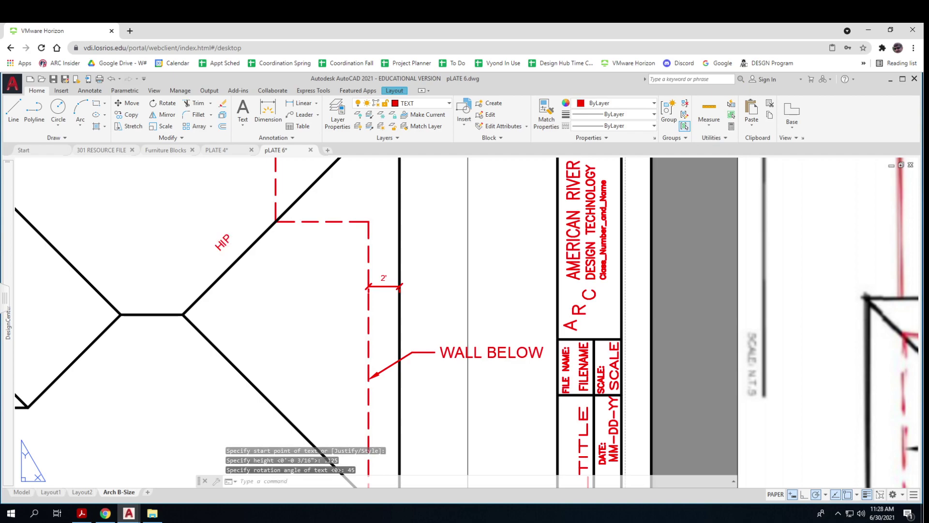
# Move the HIP label down to the right so it sits close alongside its hip line
pyautogui.click(220, 241)
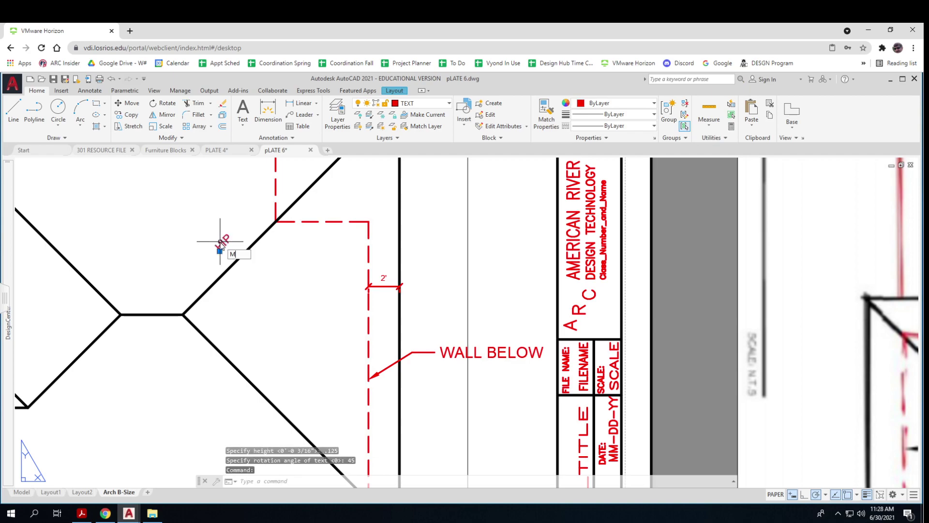
pyautogui.write('M')
pyautogui.press('Return')
pyautogui.click(220, 241)
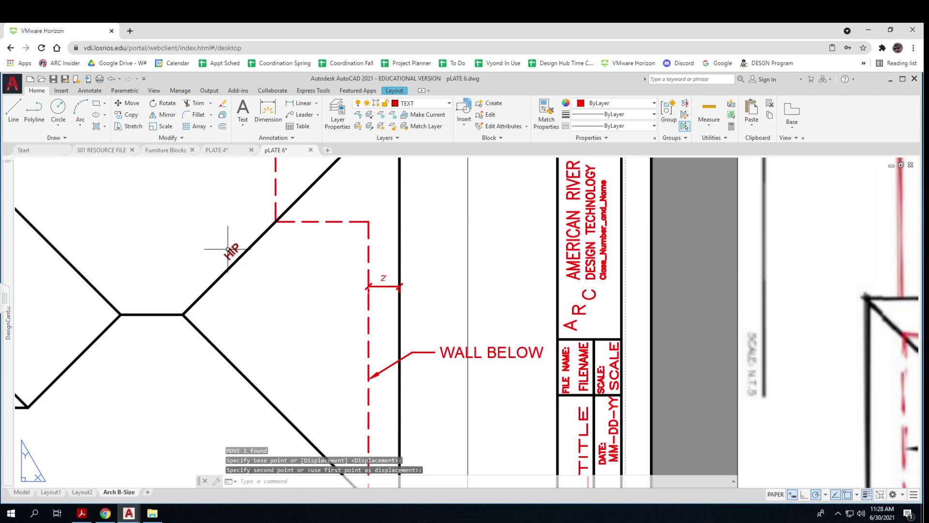
pyautogui.click(227, 249)
# Copy the HIP label to the diagonal below the main ridge's left end and onto the adjacent valley line
pyautogui.scroll(-2, 227, 249)
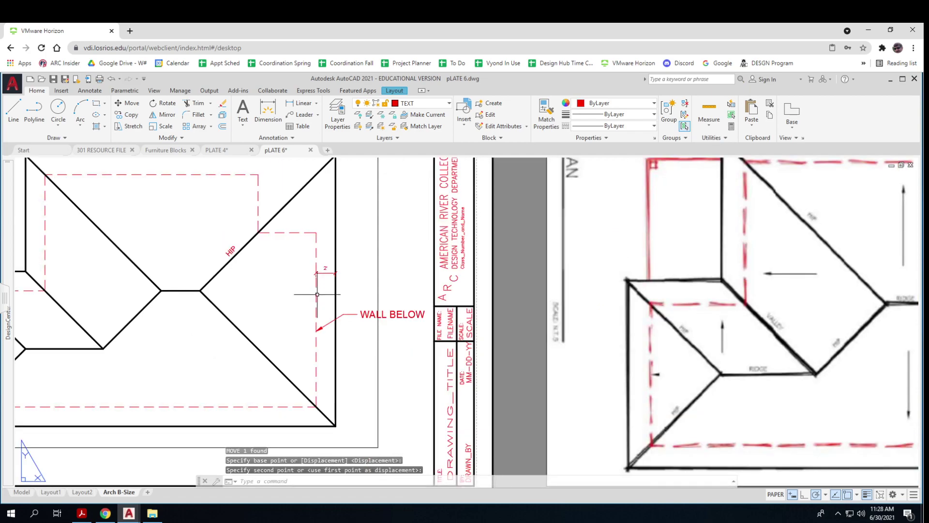
pyautogui.press('Return')
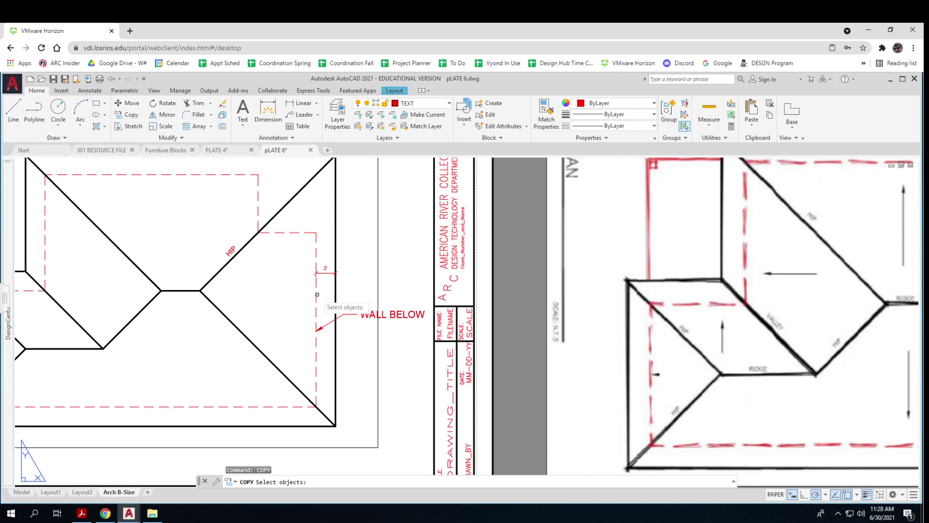
pyautogui.click(230, 251)
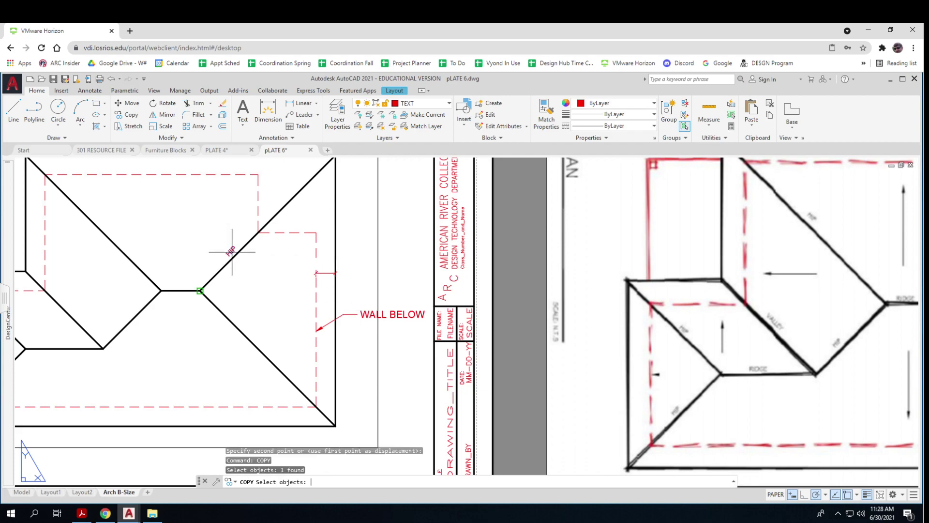
pyautogui.press('Return')
pyautogui.click(248, 273)
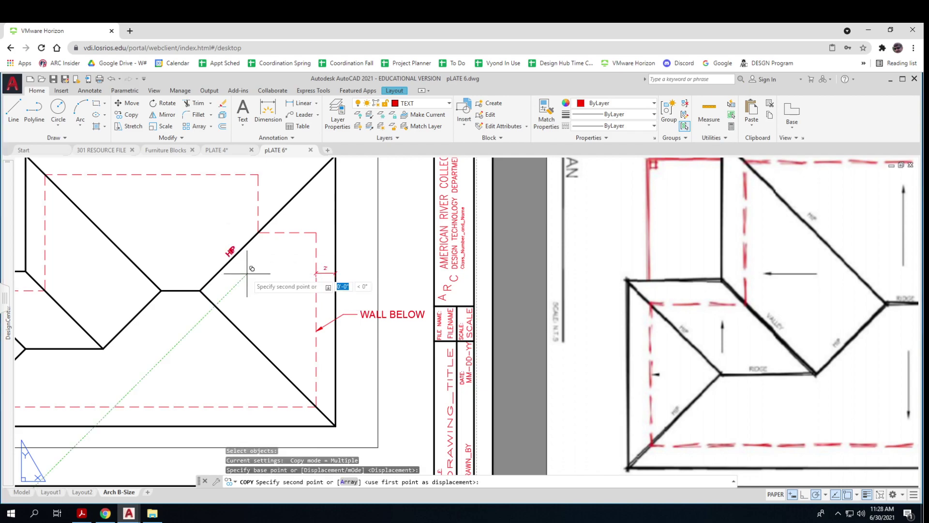
pyautogui.click(147, 334)
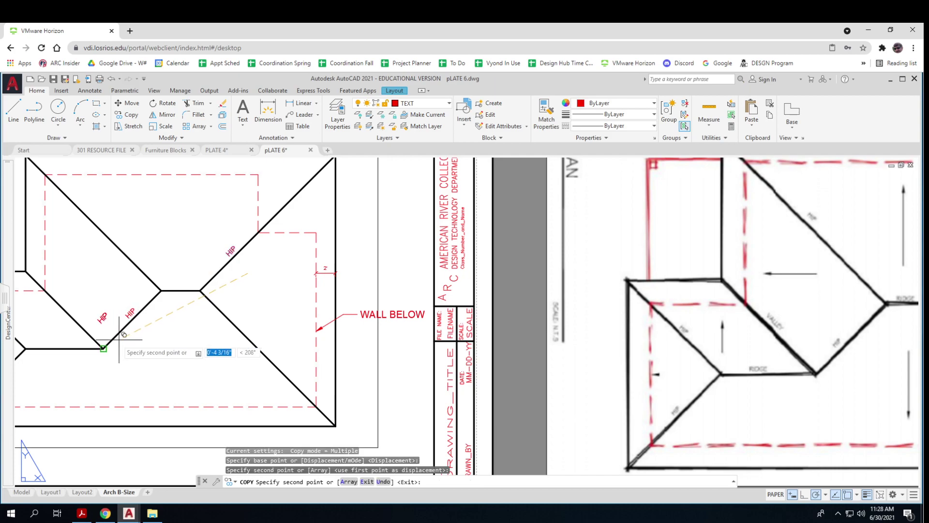
pyautogui.click(90, 327)
pyautogui.press('Escape')
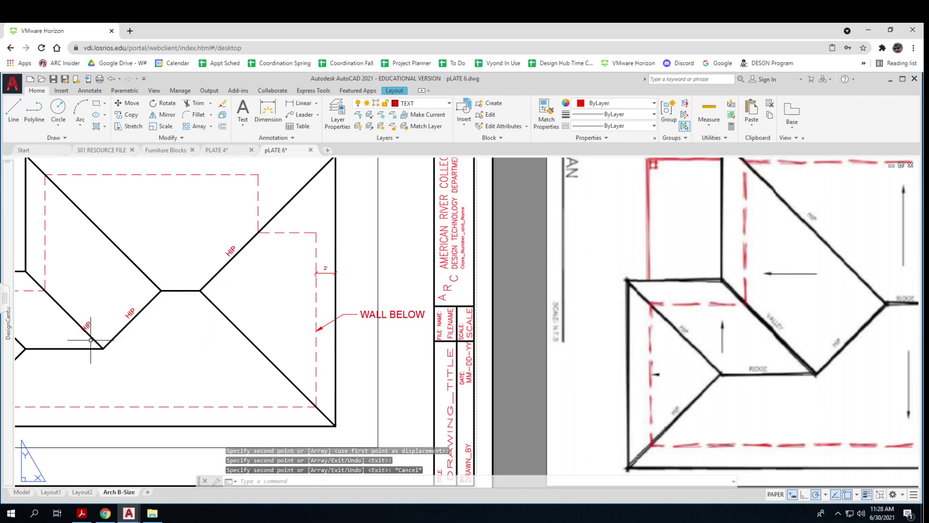
# Set the rotation of the HIP label on the valley line to -45 and close its properties
pyautogui.click(87, 328)
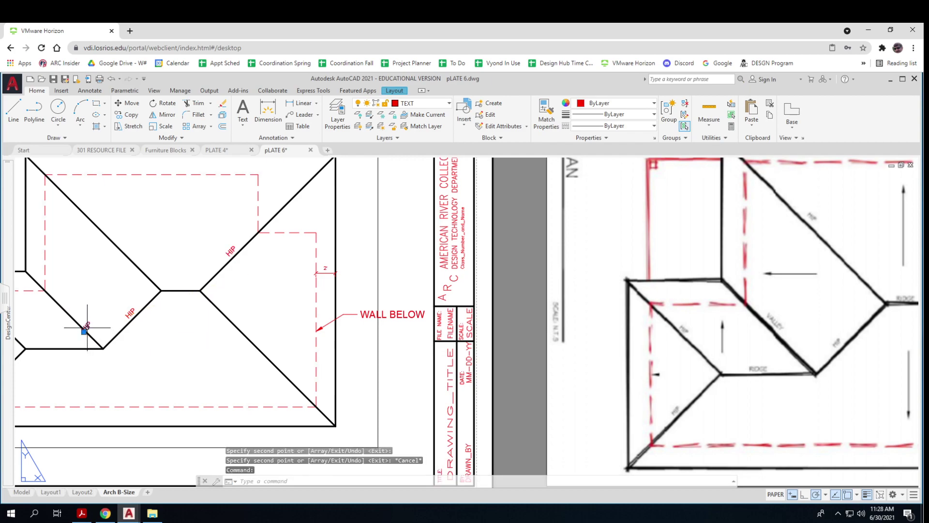
pyautogui.rightClick(85, 326)
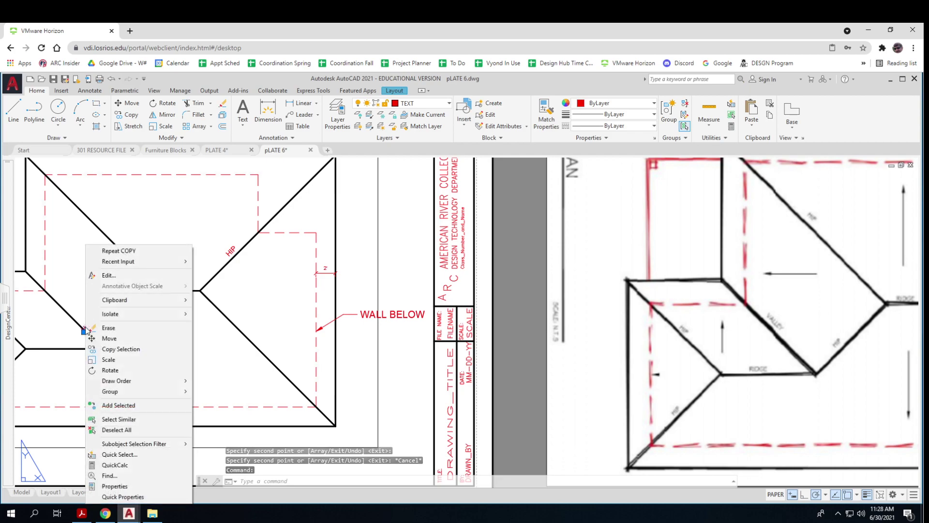
pyautogui.click(121, 490)
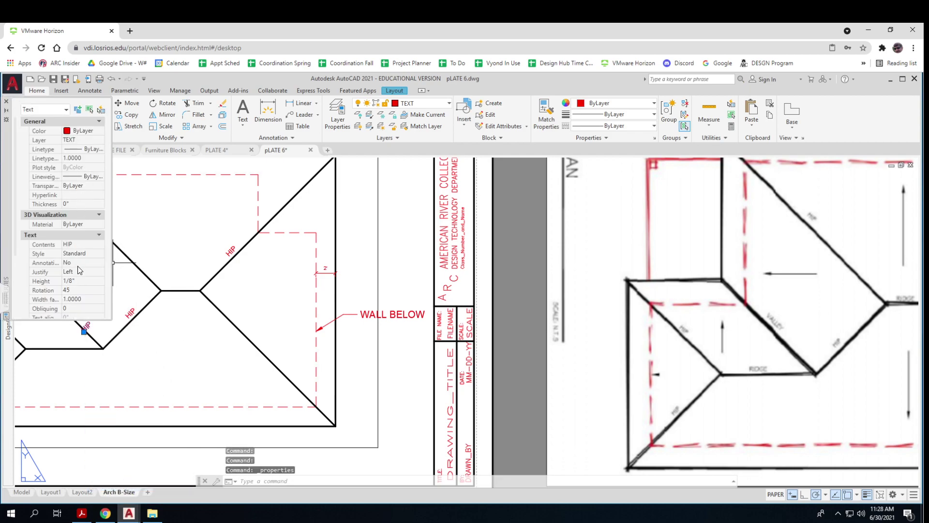
pyautogui.click(75, 290)
pyautogui.write('-4')
pyautogui.write('5')
pyautogui.press('Tab')
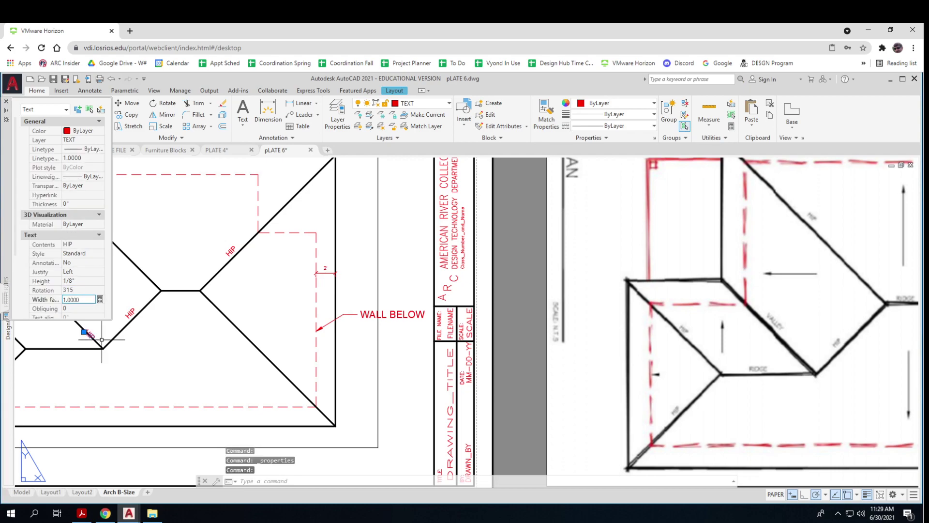
pyautogui.press('Escape')
pyautogui.scroll(2, 87, 344)
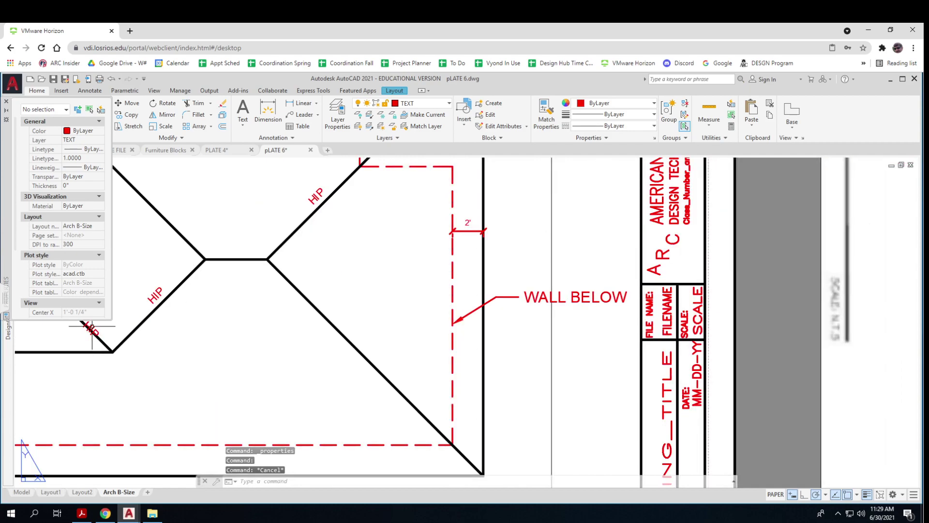
pyautogui.click(6, 101)
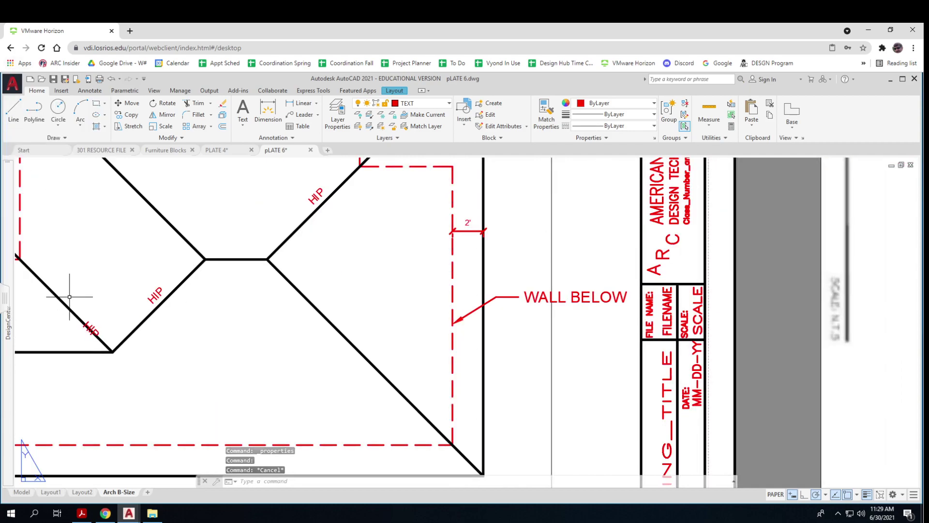
# Reposition the rotated HIP label up and to the left so it sits just above the valley line
pyautogui.click(94, 327)
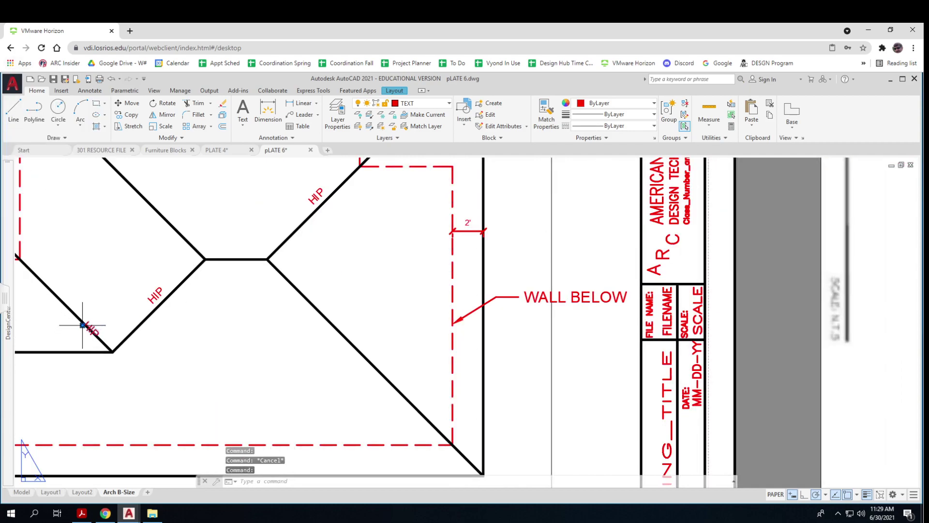
pyautogui.click(82, 324)
pyautogui.scroll(4, 81, 323)
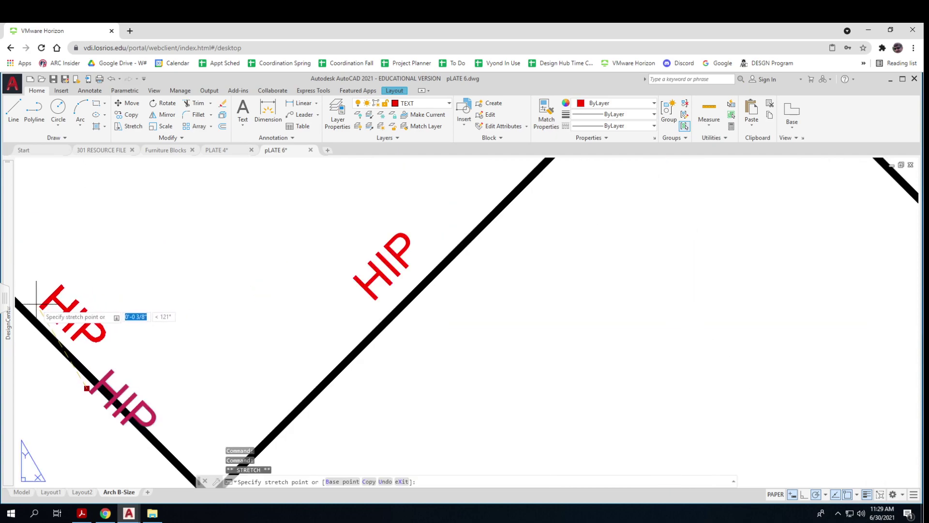
pyautogui.click(34, 298)
pyautogui.scroll(-4, 33, 297)
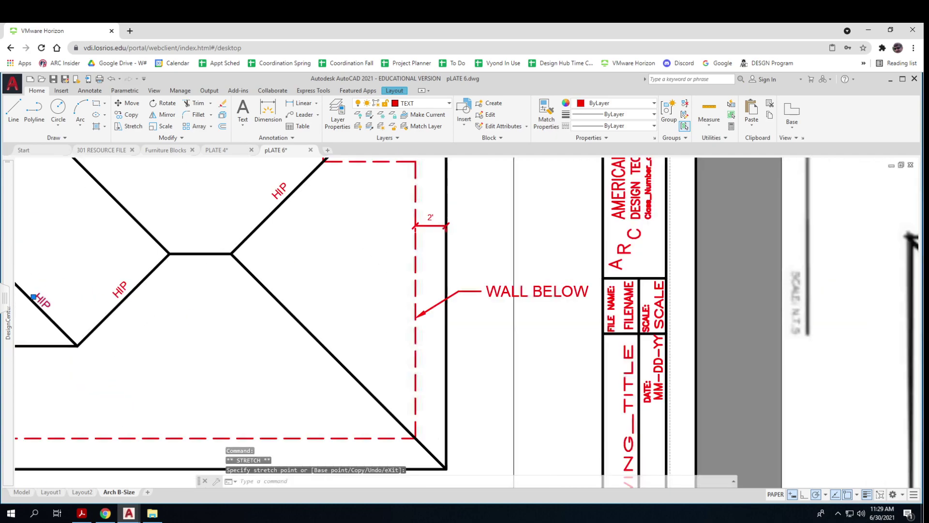
# Copy the valley line's HIP label horizontally to the upper hip line of the left wing
pyautogui.scroll(-3, 32, 297)
pyautogui.moveTo(187, 322); pyautogui.dragTo(346, 328, button='middle')
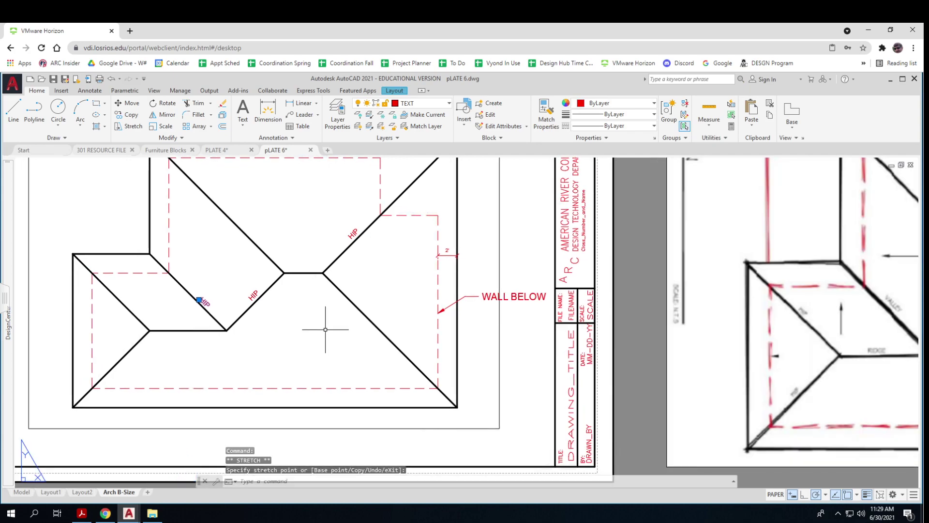
pyautogui.write('Y')
pyautogui.press('Return')
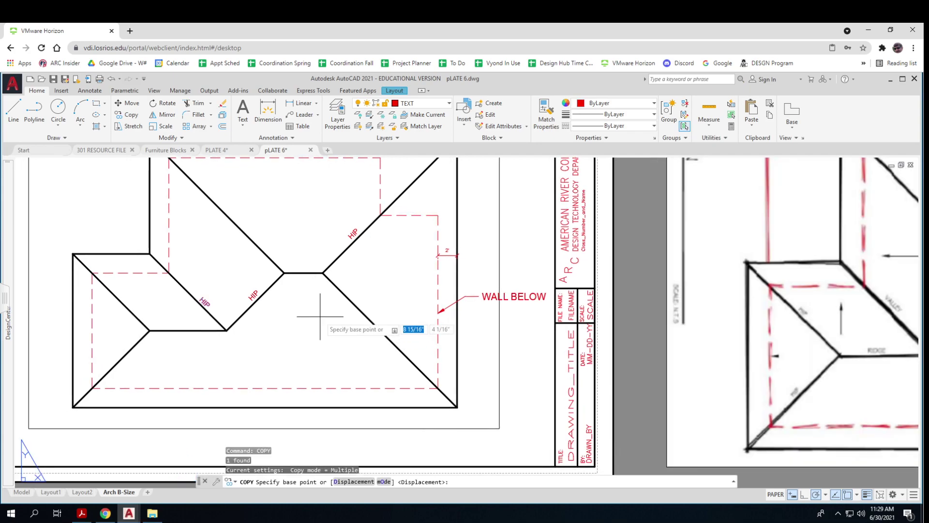
pyautogui.click(203, 304)
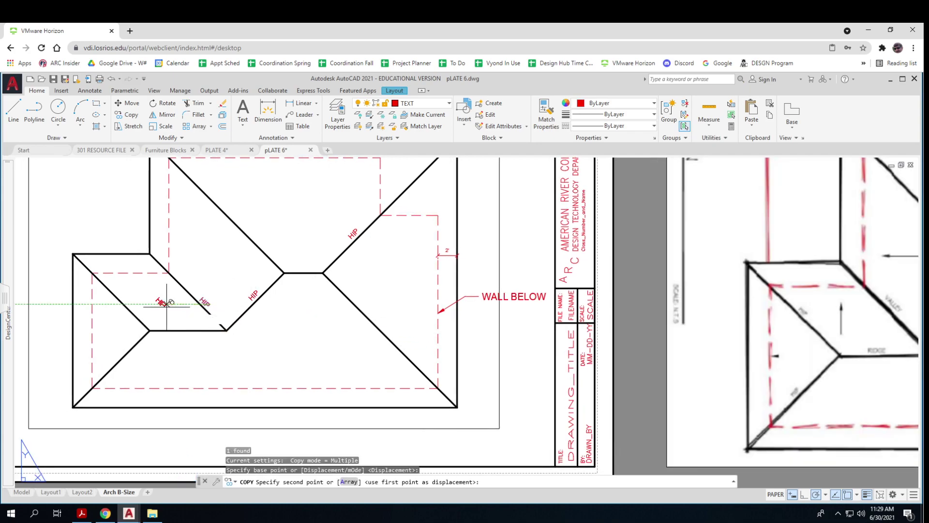
pyautogui.scroll(2, 135, 310)
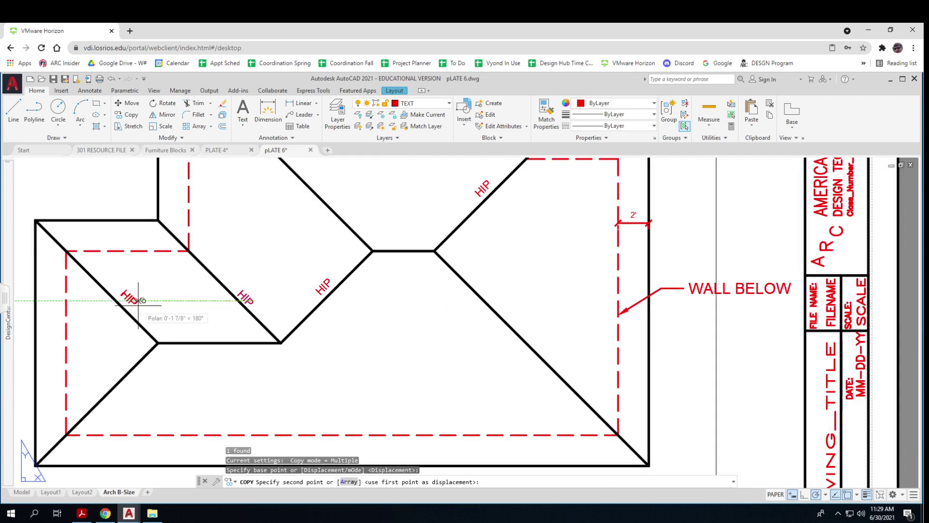
pyautogui.click(138, 301)
pyautogui.press('Escape')
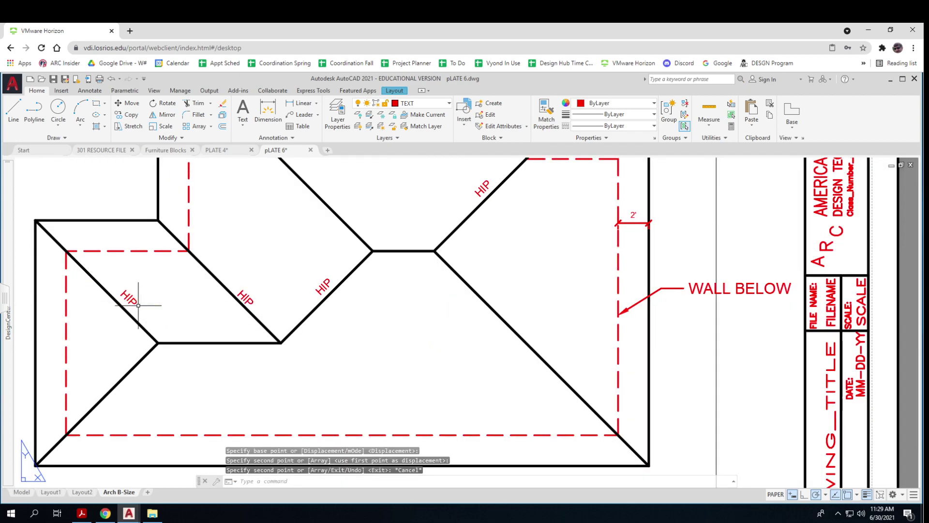
# Copy the HIP label beside the diagonal below the main ridge to the lower hip line of the left wing
pyautogui.press('Return')
pyautogui.click(323, 287)
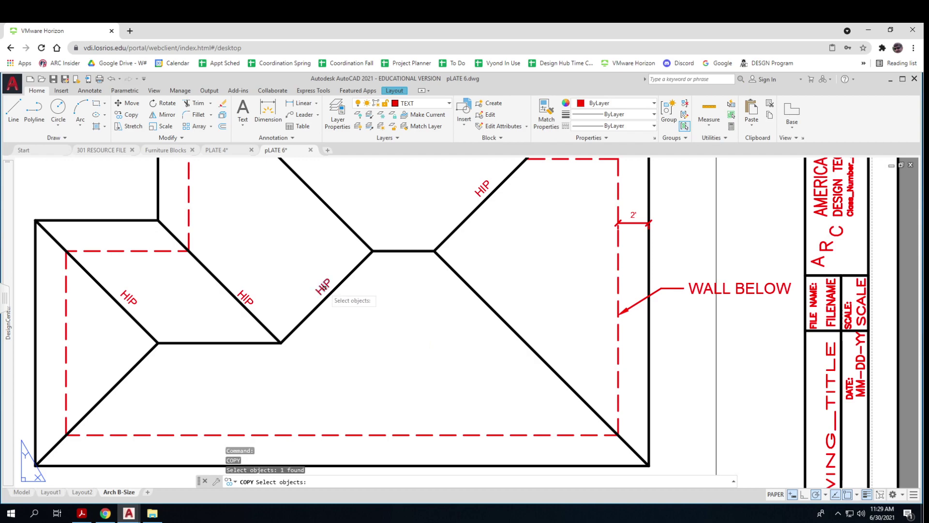
pyautogui.press('Return')
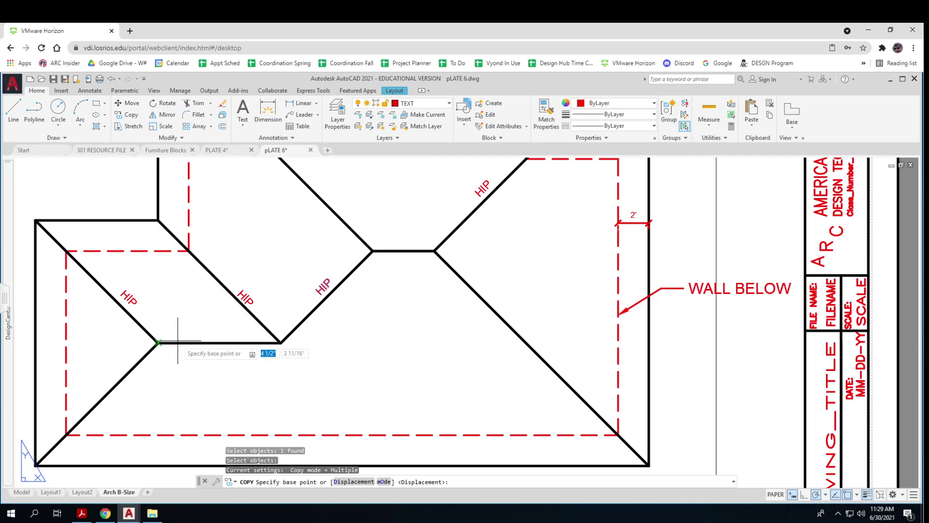
pyautogui.click(320, 291)
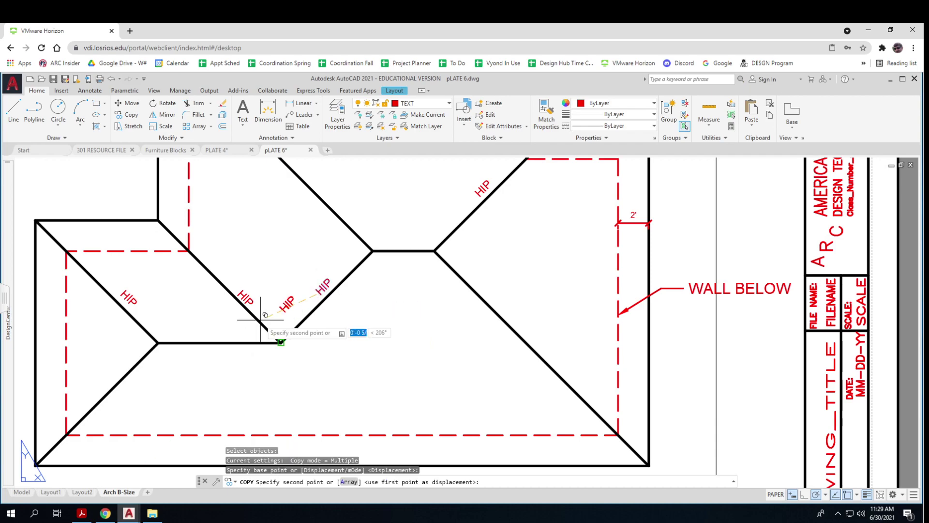
pyautogui.click(94, 391)
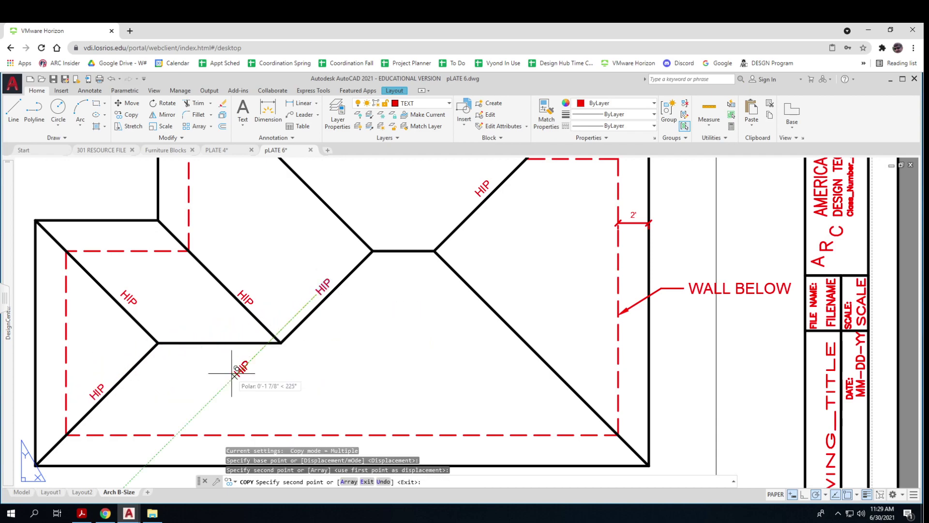
# Add single-line text RIDGE just above the main ridge line, keeping the 1/8" height and setting the rotation to 0
pyautogui.press('Escape')
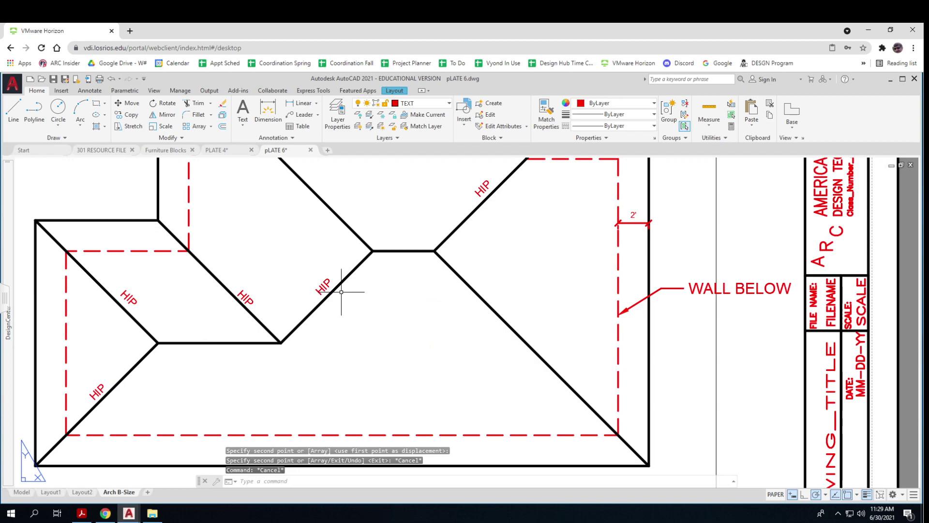
pyautogui.write('DT')
pyautogui.press('Return')
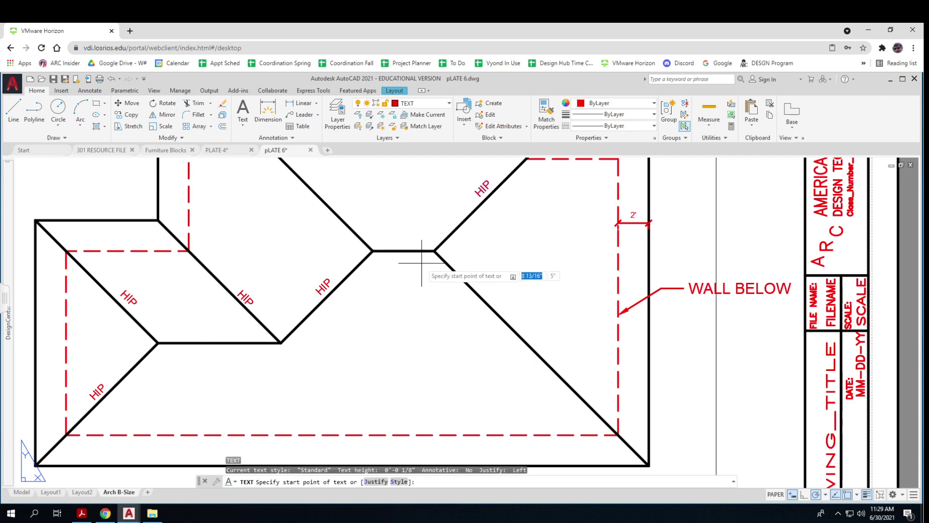
pyautogui.scroll(4, 425, 259)
pyautogui.click(324, 221)
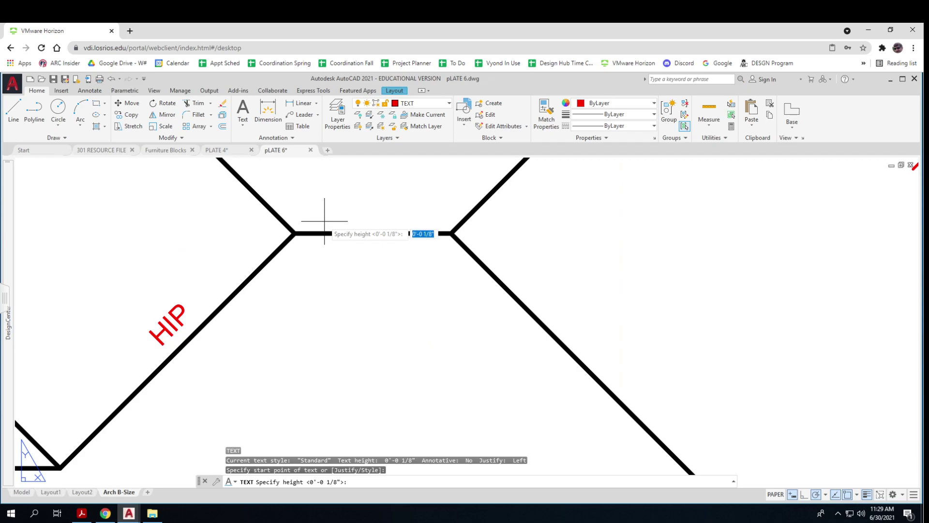
pyautogui.press('Return')
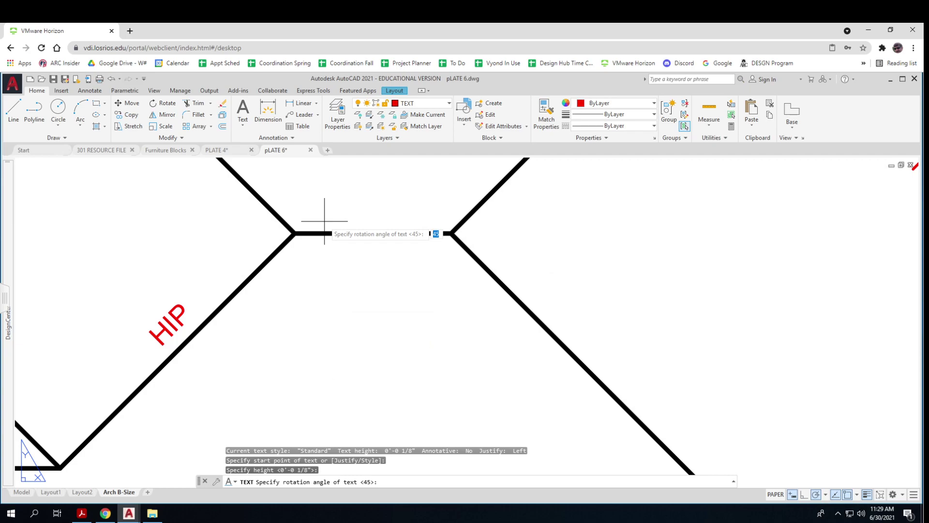
pyautogui.write('0')
pyautogui.press('Return')
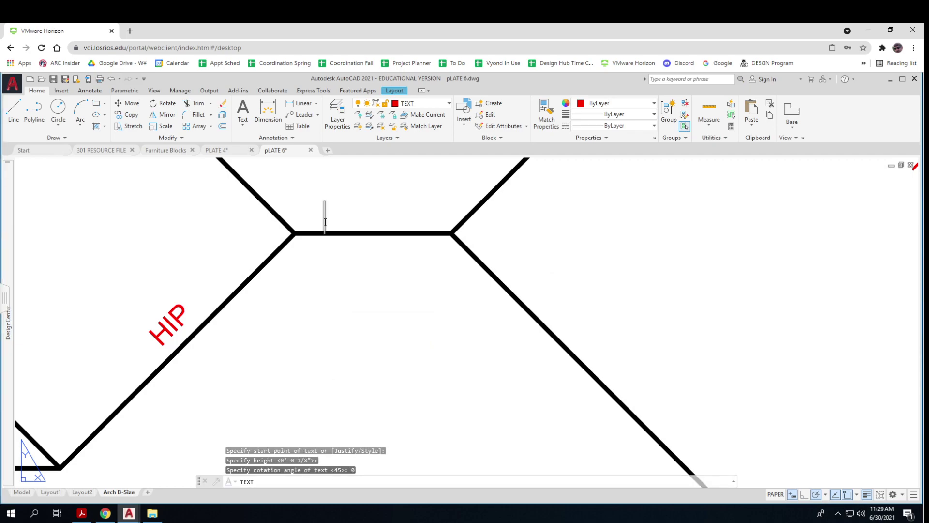
pyautogui.write('RIDGE')
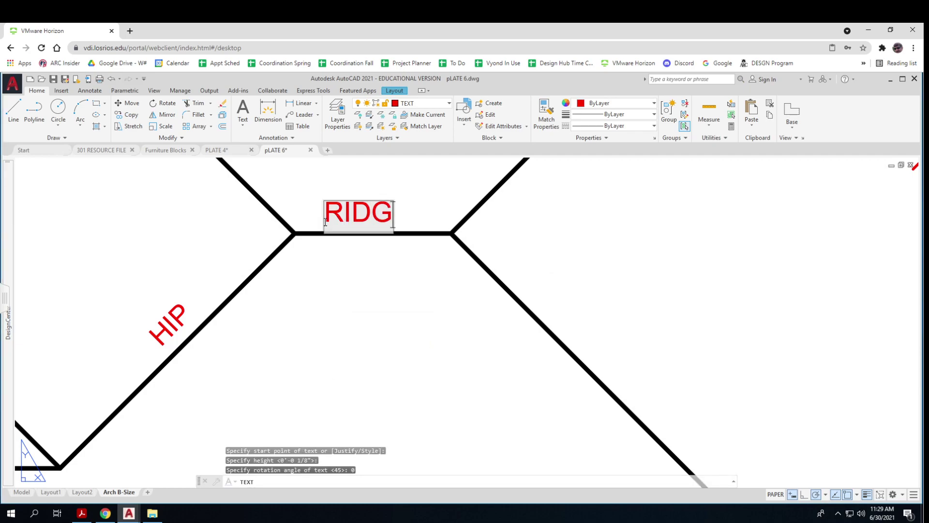
pyautogui.press('Return')
pyautogui.press('Return')
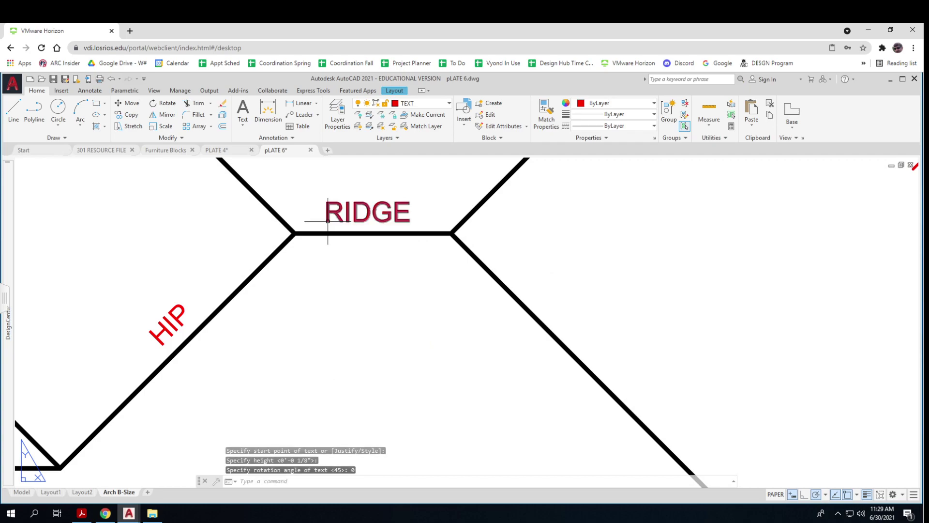
# Copy the RIDGE label from the main ridge to just above the left wing's horizontal ridge line
pyautogui.scroll(-6, 367, 231)
pyautogui.scroll(-3, 367, 230)
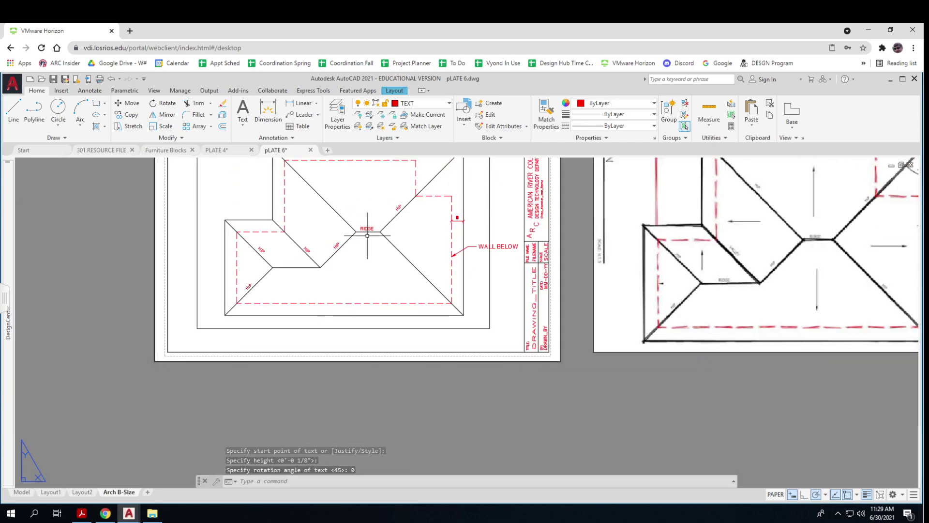
pyautogui.write('c')
pyautogui.press('Return')
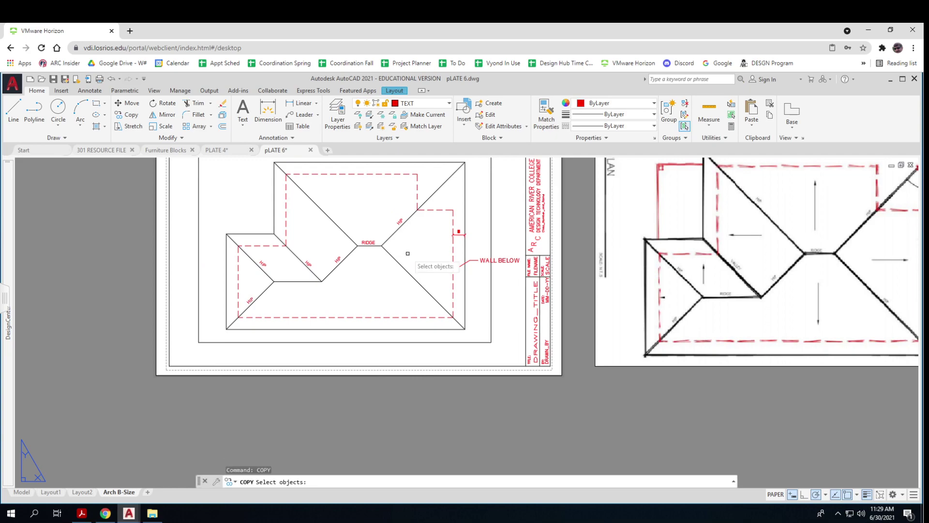
pyautogui.click(369, 242)
pyautogui.press('Return')
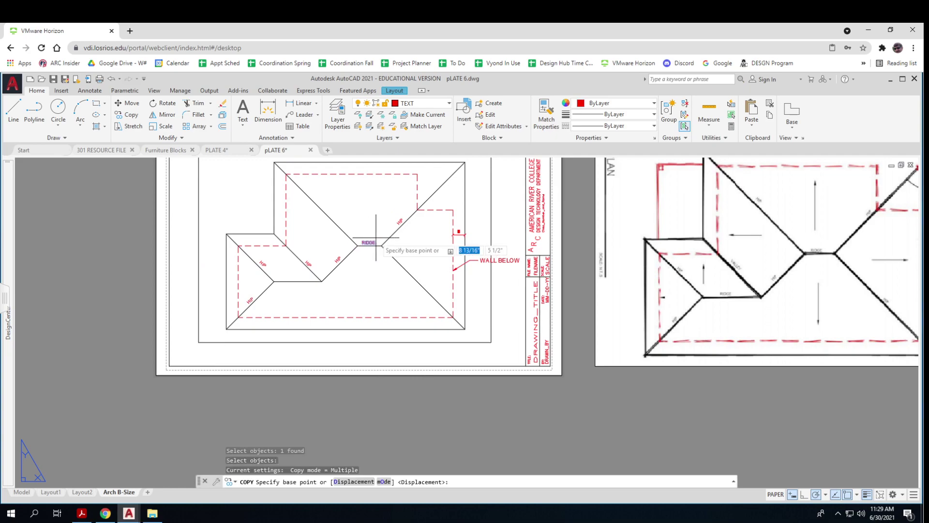
pyautogui.click(376, 237)
pyautogui.scroll(3, 305, 266)
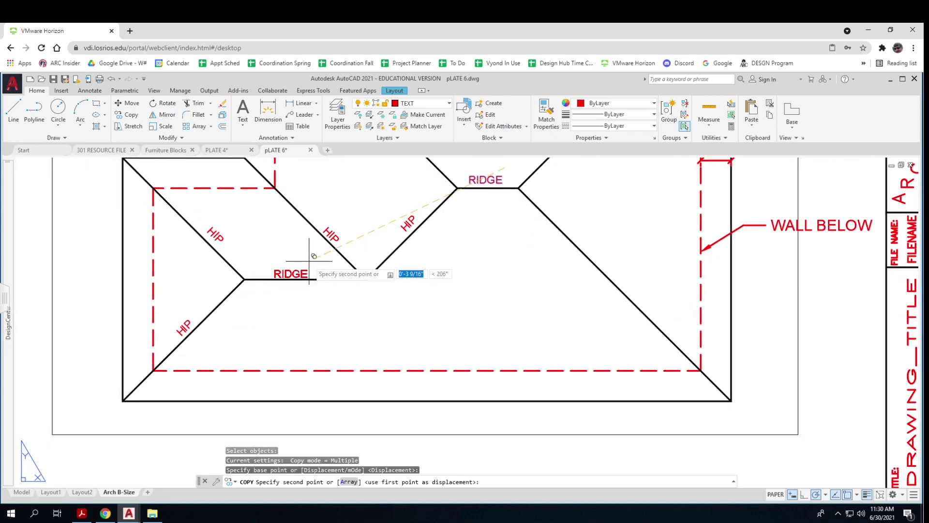
pyautogui.click(308, 260)
pyautogui.press('Escape')
# Make the Thin layer current and draw a horizontal line on the roof slope to the right of the main ridge
pyautogui.scroll(-10, 339, 290)
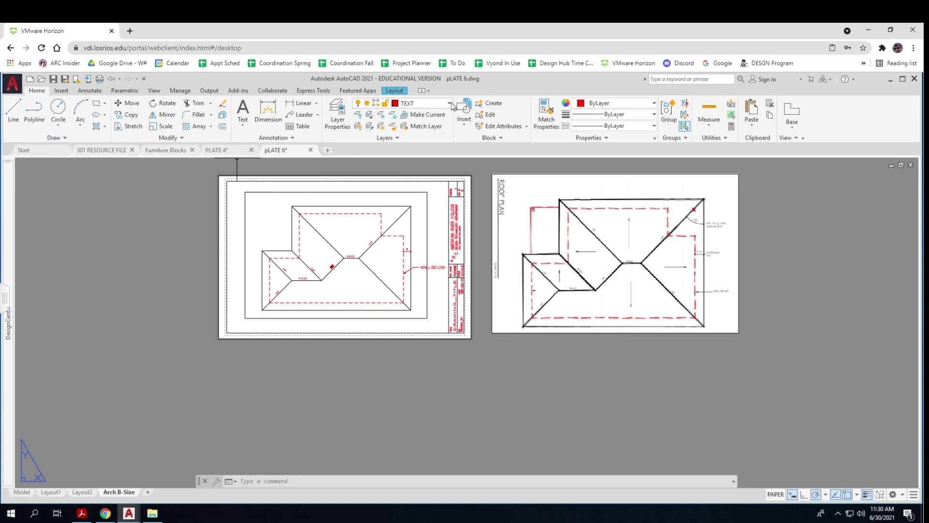
pyautogui.click(423, 103)
pyautogui.click(409, 242)
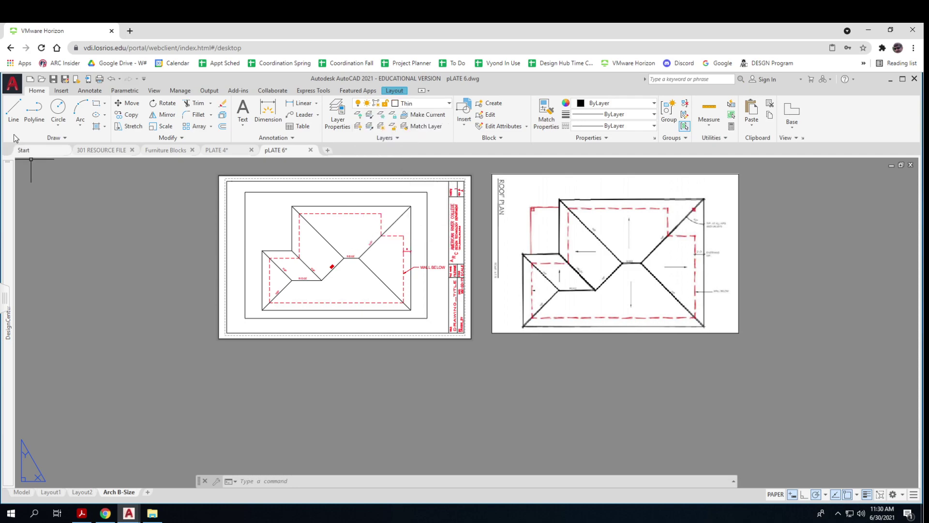
pyautogui.click(13, 109)
pyautogui.scroll(2, 336, 248)
pyautogui.scroll(4, 337, 248)
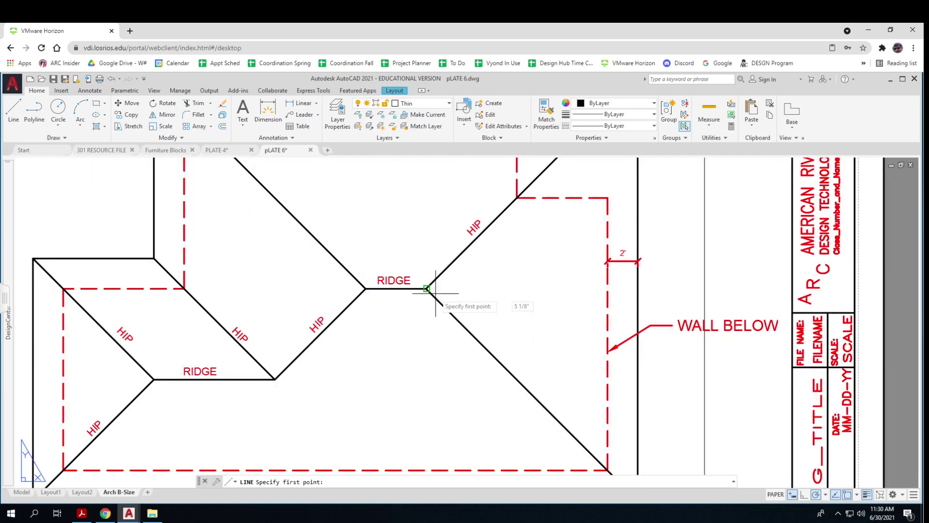
pyautogui.click(481, 293)
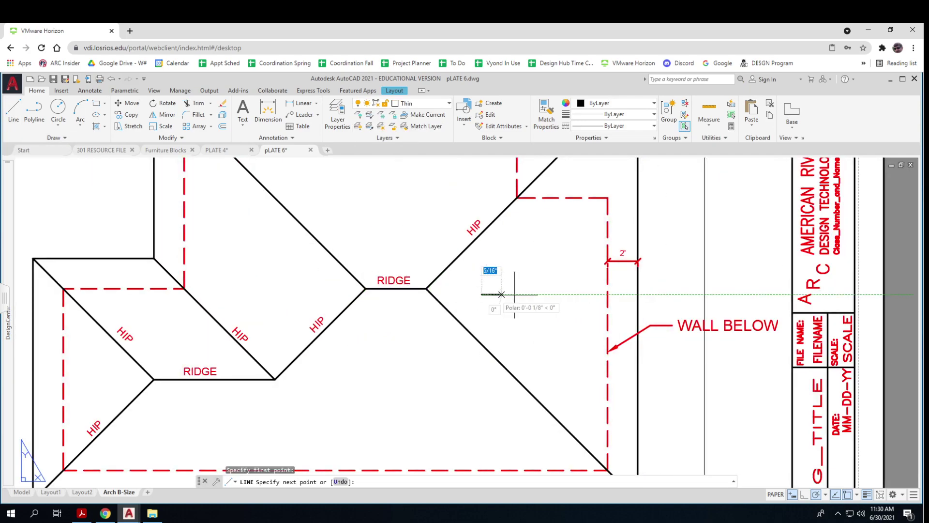
pyautogui.click(571, 295)
pyautogui.press('Escape')
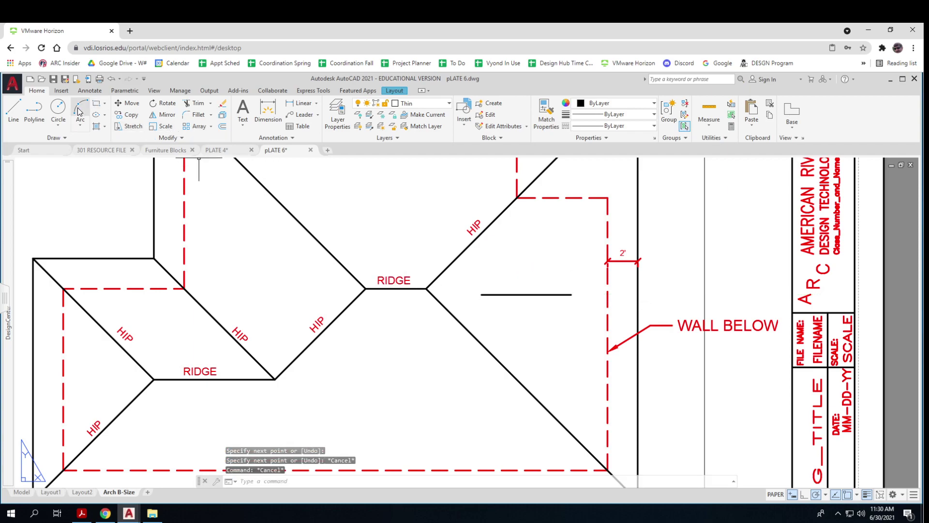
# Draw a polyline arrowhead on the left end of the horizontal line, with starting width 0 and ending width 1/8"
pyautogui.click(35, 114)
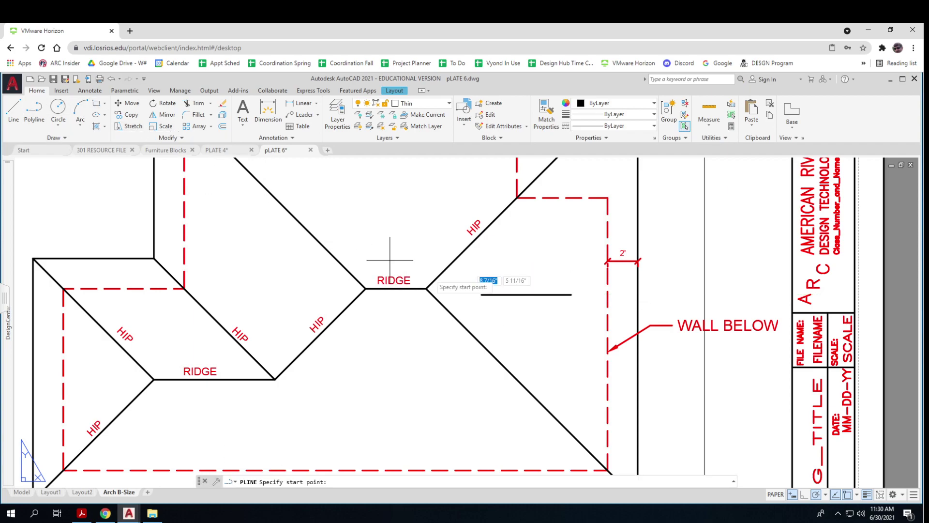
pyautogui.click(481, 295)
pyautogui.write('W')
pyautogui.press('Return')
pyautogui.write('0')
pyautogui.press('Return')
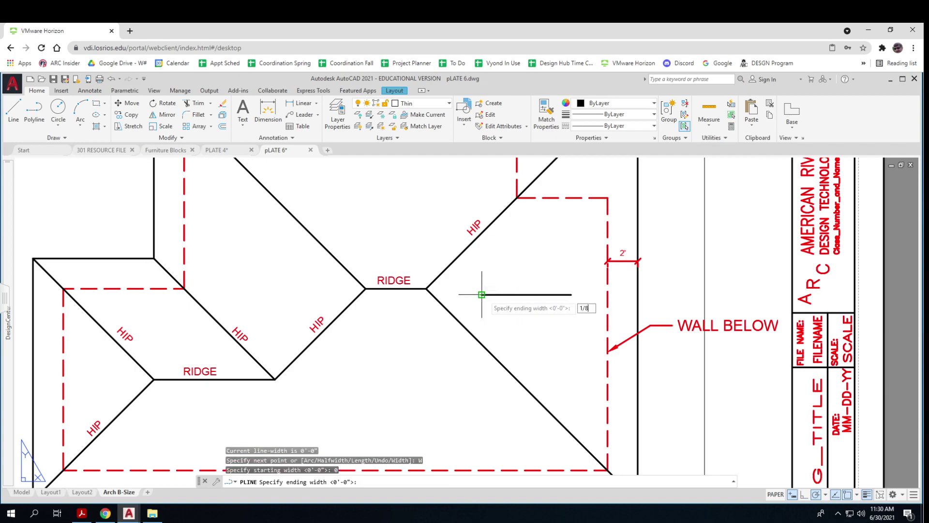
pyautogui.press('Return')
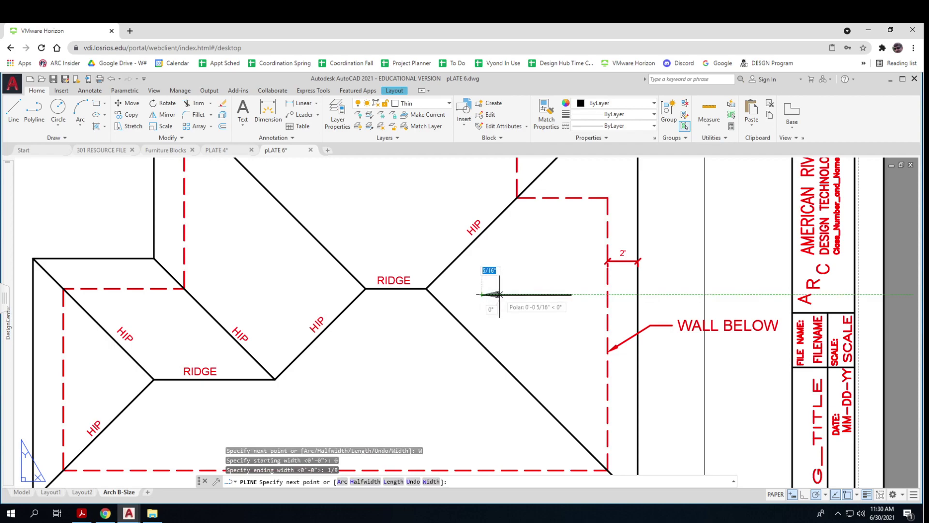
pyautogui.click(505, 294)
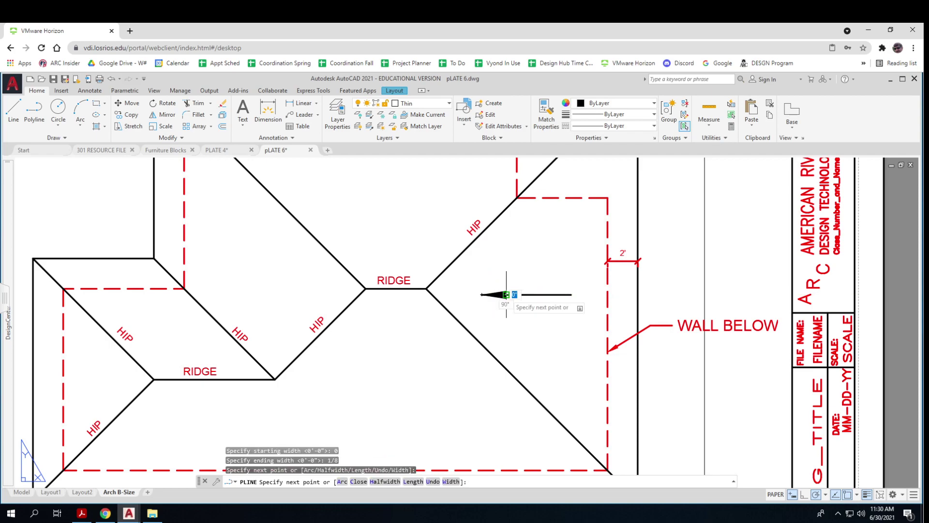
pyautogui.press('Escape')
pyautogui.press('Escape')
# Copy the slope arrow to the main roof's left slope and to the left end slope of the wing
pyautogui.scroll(-5, 507, 305)
pyautogui.moveTo(511, 315); pyautogui.dragTo(415, 315, button='middle')
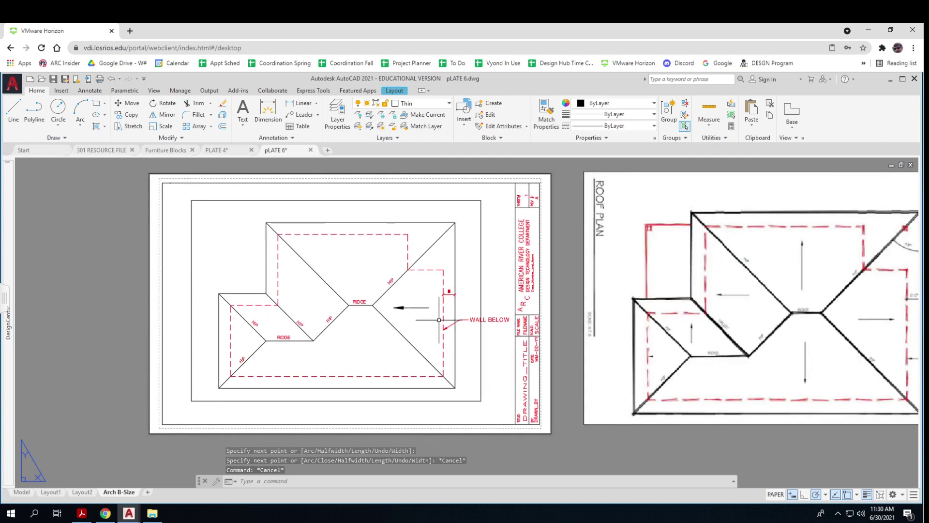
pyautogui.write('COPY')
pyautogui.press('Return')
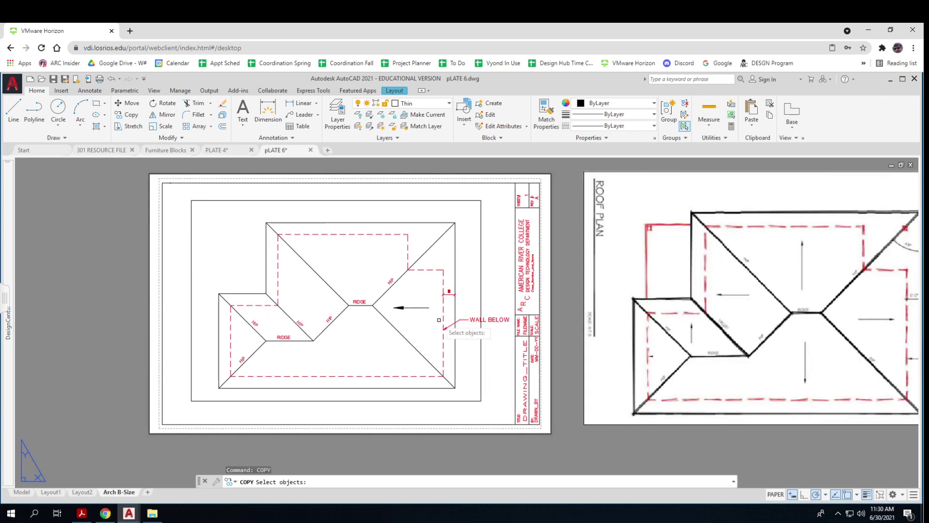
pyautogui.click(425, 316)
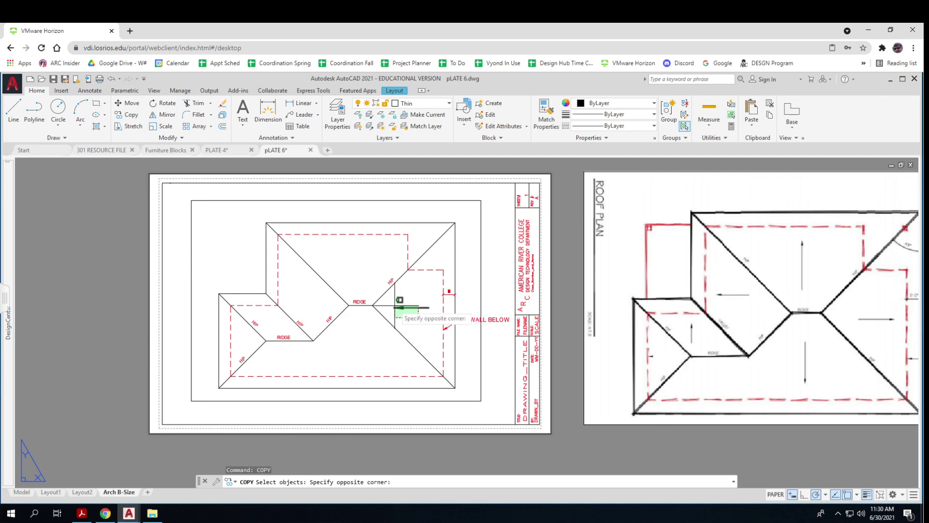
pyautogui.click(393, 304)
pyautogui.press('Return')
pyautogui.click(418, 301)
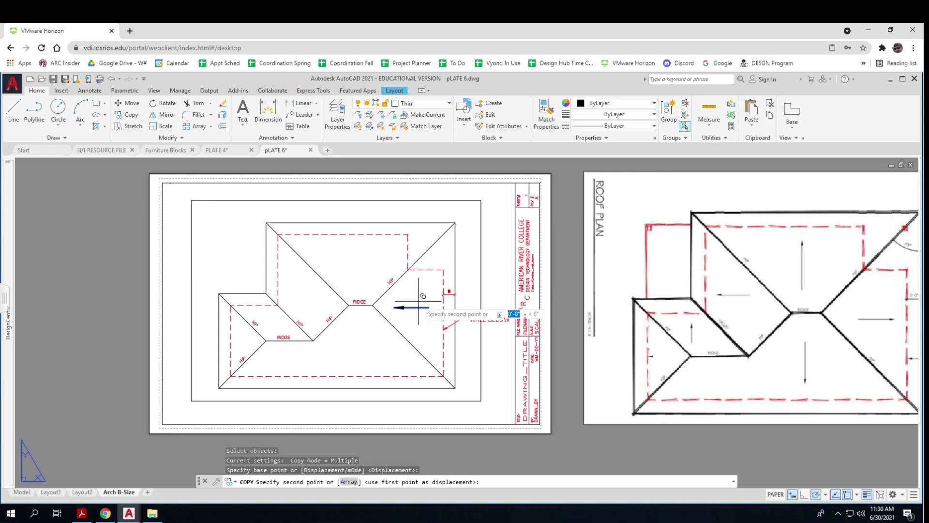
pyautogui.click(314, 290)
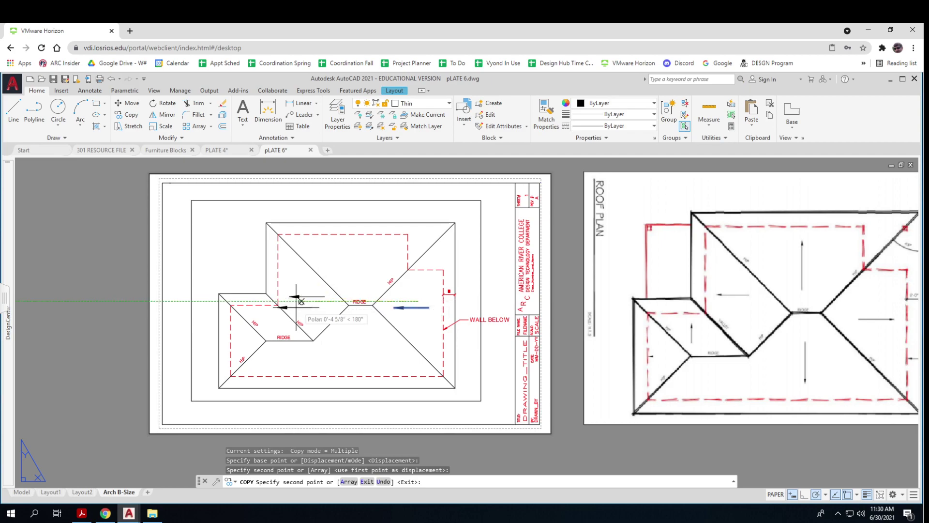
pyautogui.scroll(4, 244, 334)
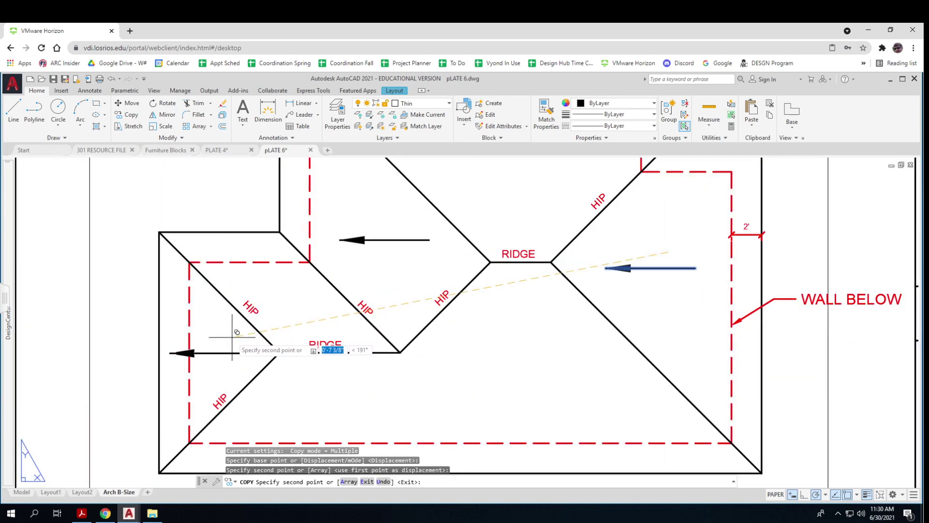
pyautogui.click(233, 337)
pyautogui.press('Escape')
# Change the HIP label on the valley line to VALLEY, following the reference image
pyautogui.scroll(-6, 441, 343)
pyautogui.scroll(6, 707, 305)
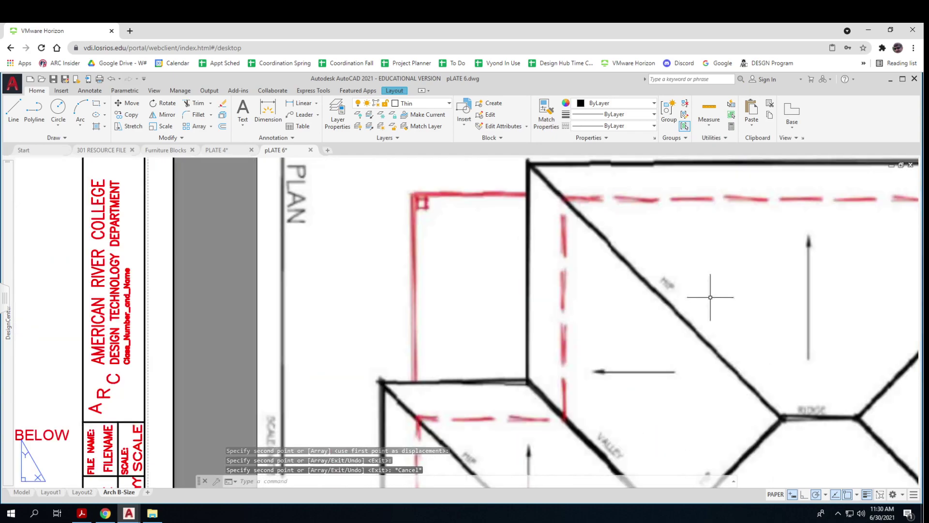
pyautogui.scroll(-6, 673, 321)
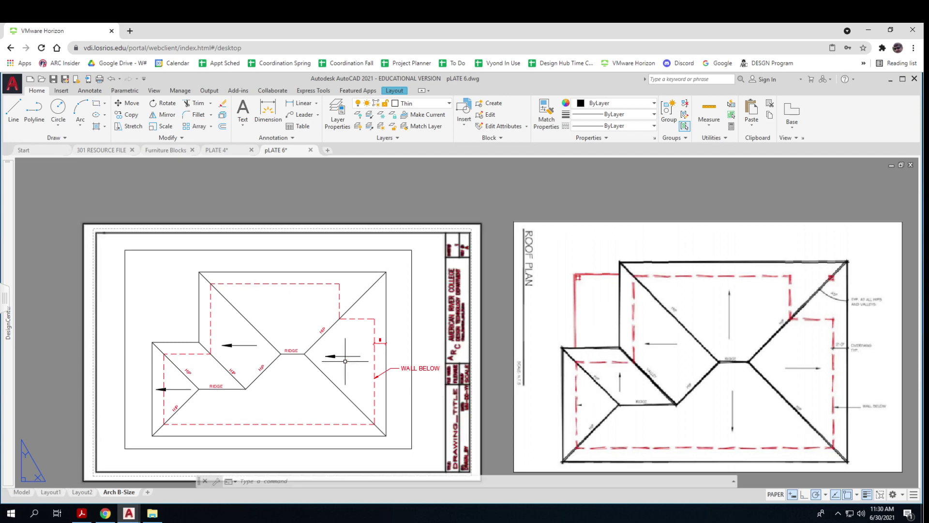
pyautogui.doubleClick(232, 371)
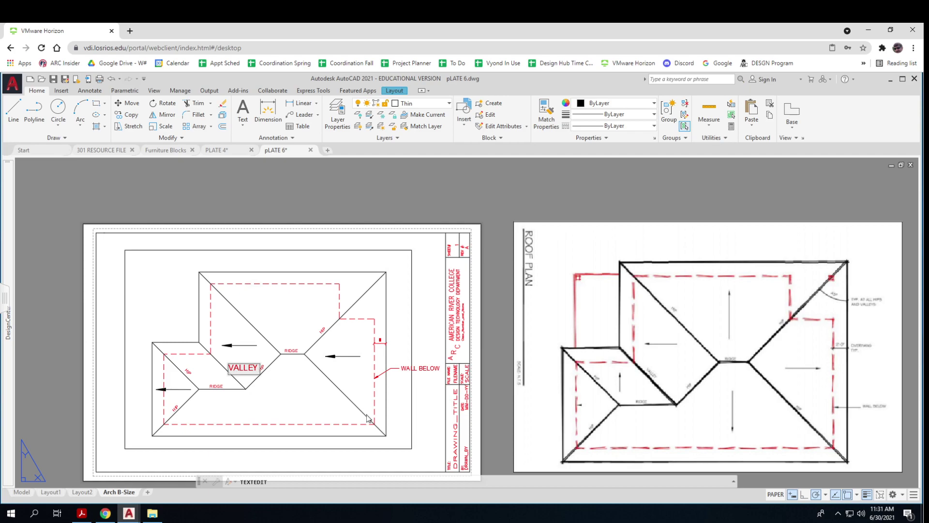
pyautogui.press('Return')
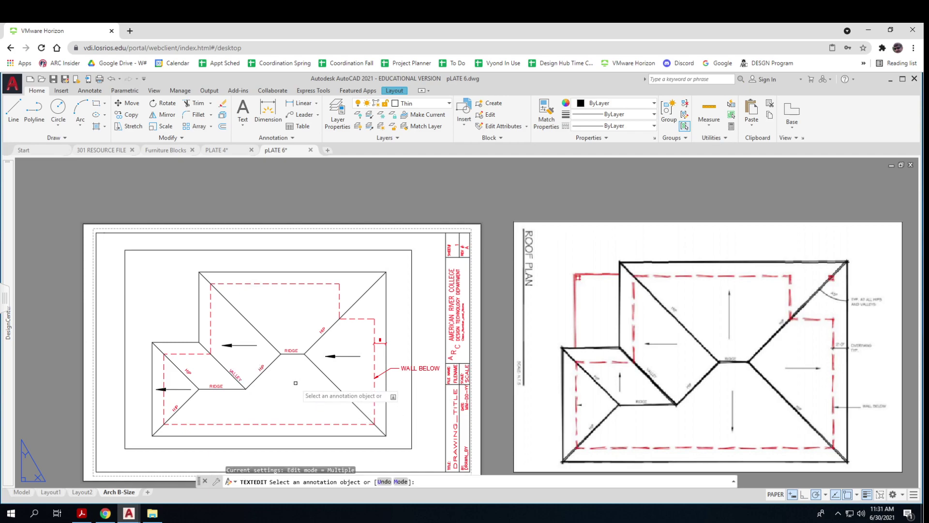
pyautogui.write('COPY')
pyautogui.press('Return')
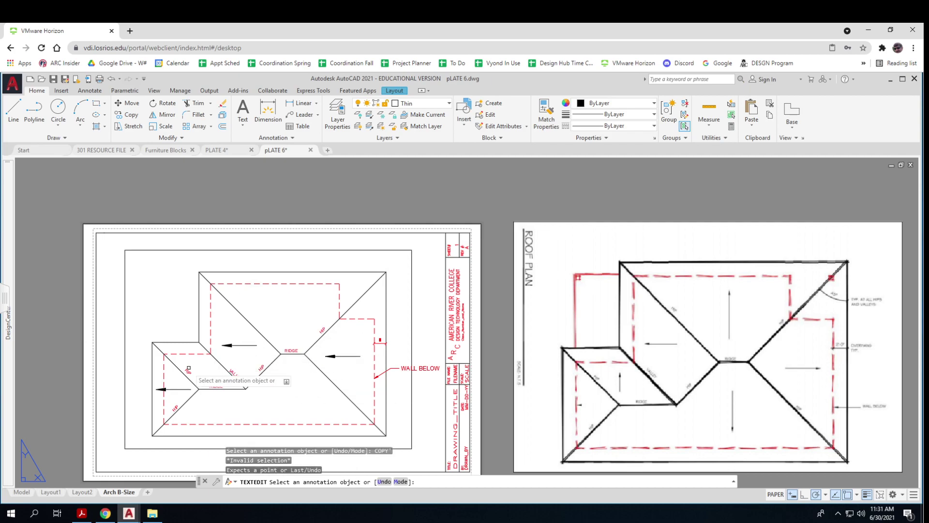
pyautogui.press('Escape')
pyautogui.press('Escape')
pyautogui.press('Escape')
pyautogui.press('Escape')
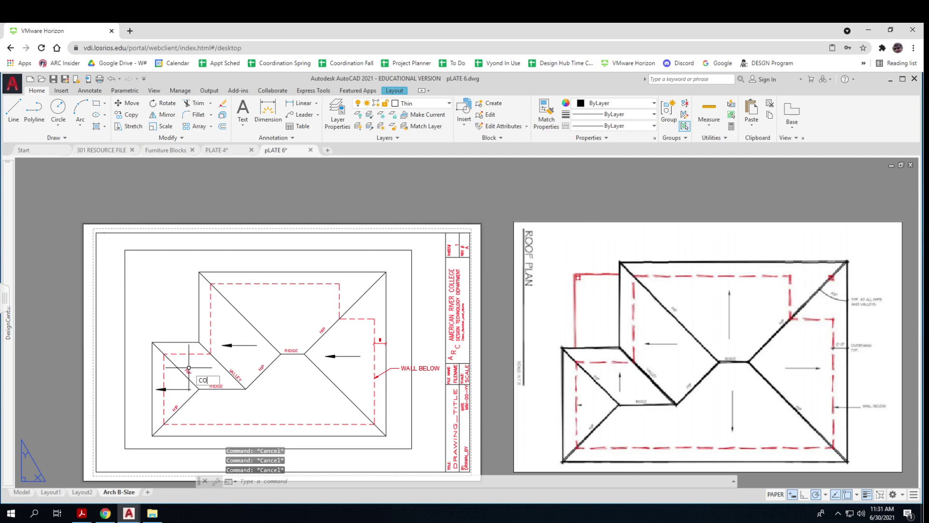
# Copy the HIP label from the left wing's upper hip to just above the main roof's upper-left hip line
pyautogui.write('COPY')
pyautogui.press('Return')
pyautogui.click(188, 371)
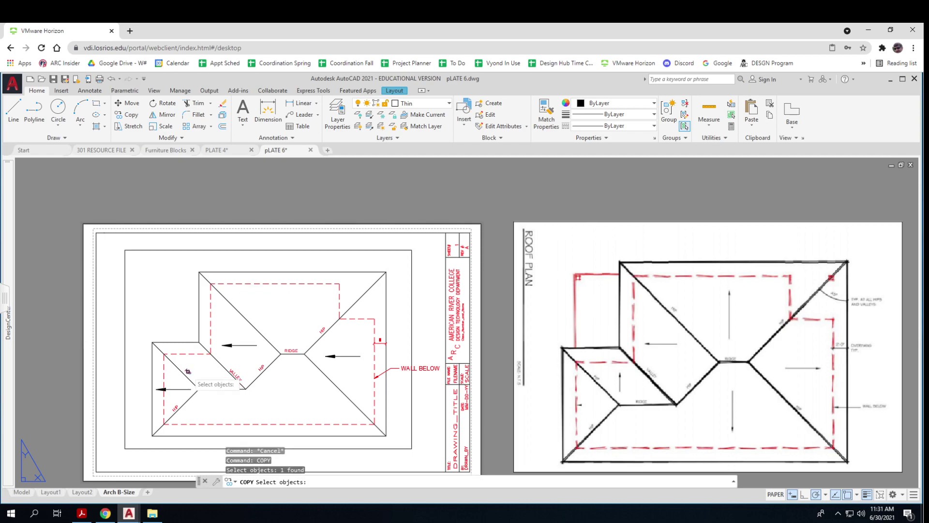
pyautogui.press('Return')
pyautogui.click(198, 374)
pyautogui.scroll(5, 258, 312)
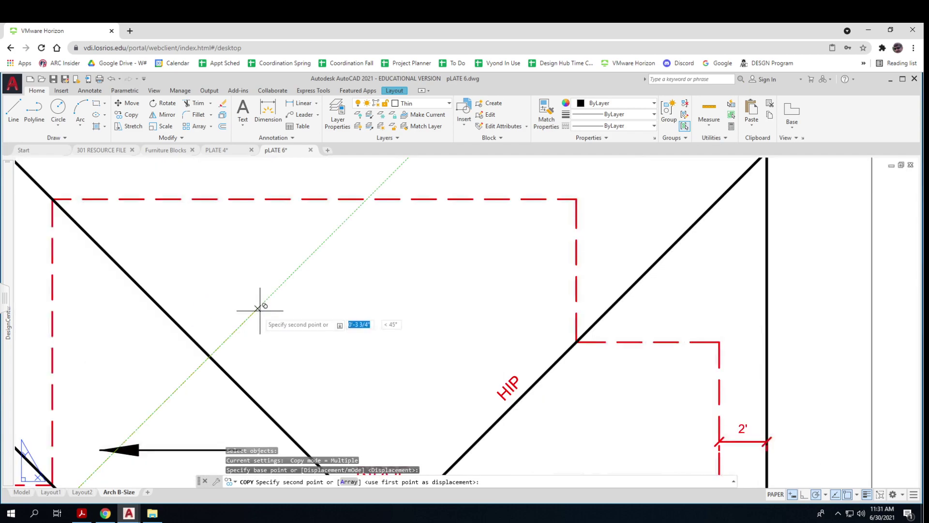
pyautogui.click(257, 317)
pyautogui.scroll(-5, 259, 321)
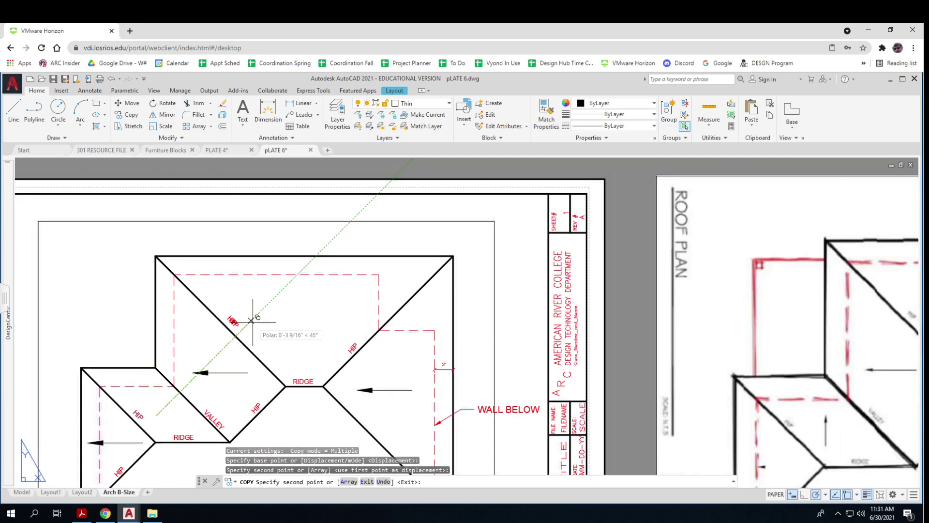
# Place a copy of the HIP label just above the main roof's lower-right hip line and finish copying
pyautogui.scroll(3, 360, 408)
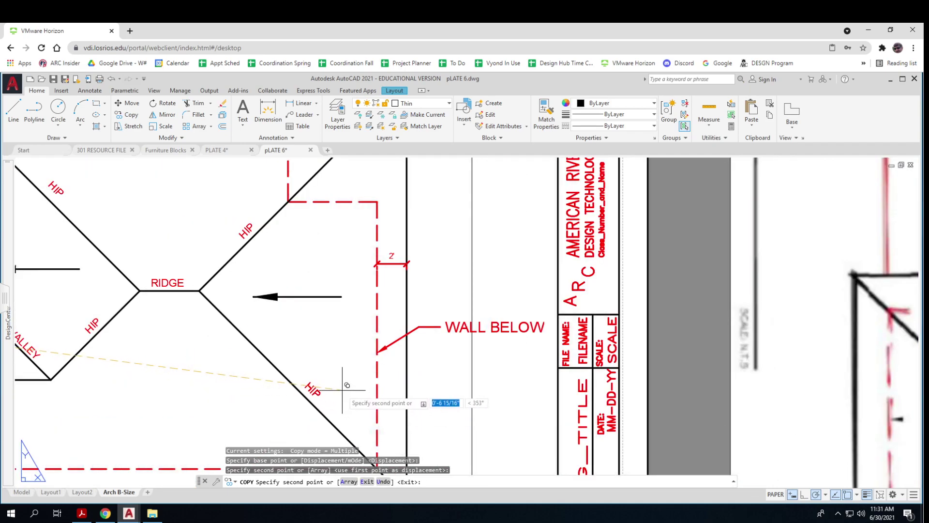
pyautogui.click(310, 386)
pyautogui.press('Escape')
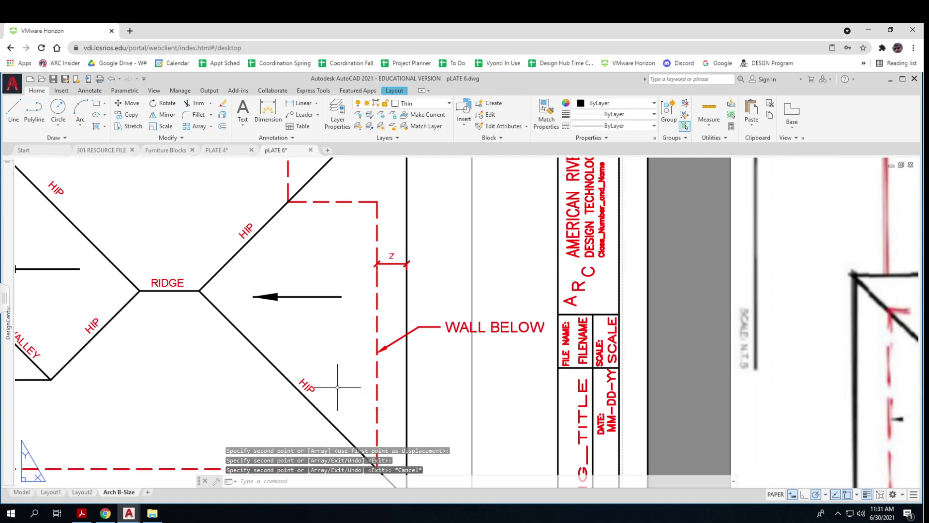
# Rotate the slope arrow on the main roof's right slope by 180 degrees about its tail end
pyautogui.scroll(-3, 339, 386)
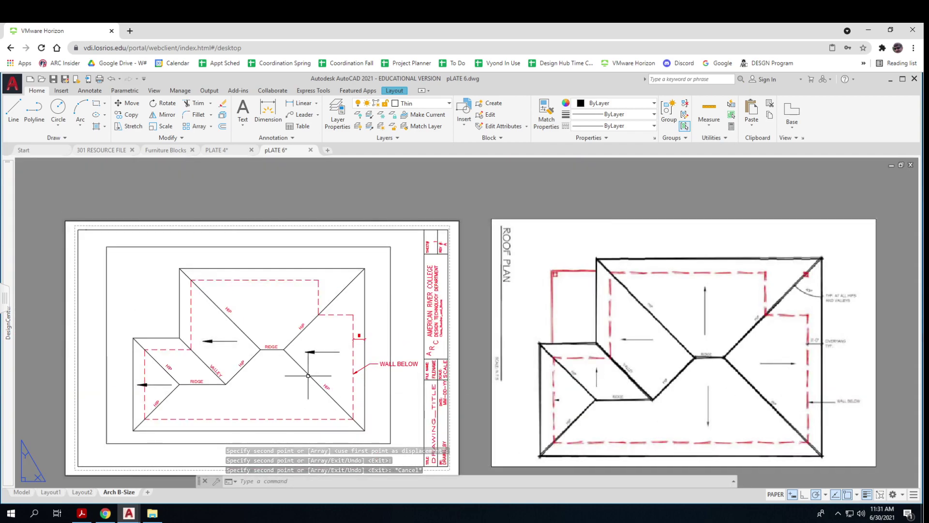
pyautogui.write('ROTATE')
pyautogui.press('Return')
pyautogui.click(320, 359)
pyautogui.click(312, 345)
pyautogui.press('Return')
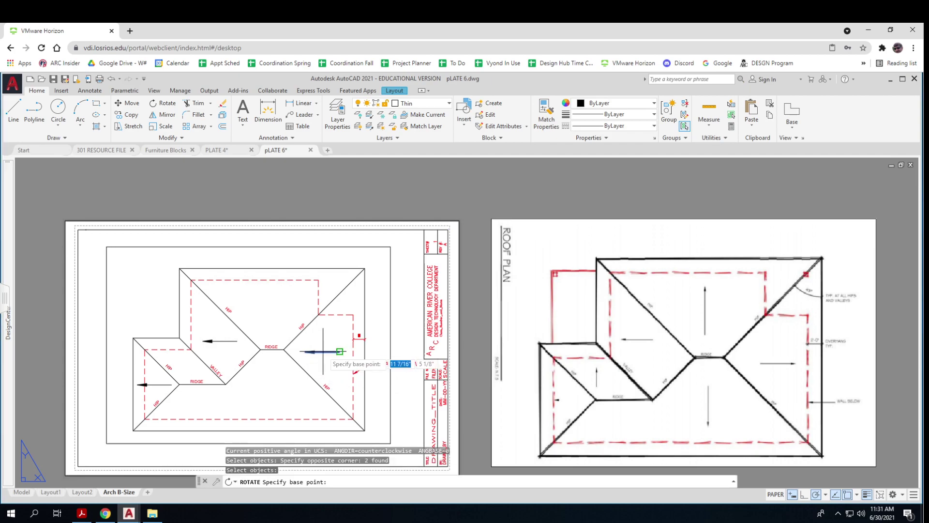
pyautogui.click(323, 351)
pyautogui.write('180')
pyautogui.press('Return')
# Move the reversed slope arrow horizontally back onto the main roof's right slope, clear of the dashed wall line
pyautogui.write('M')
pyautogui.press('Return')
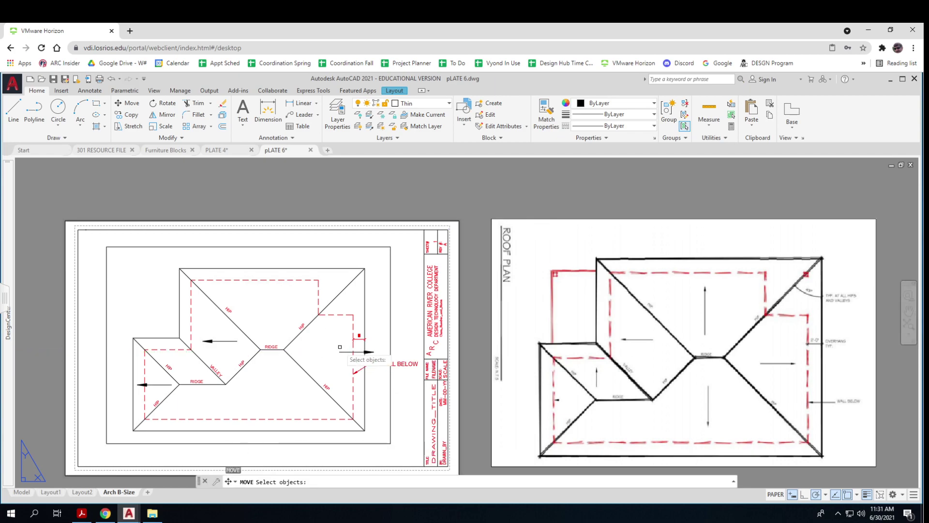
pyautogui.click(336, 344)
pyautogui.click(394, 358)
pyautogui.press('Return')
pyautogui.click(383, 353)
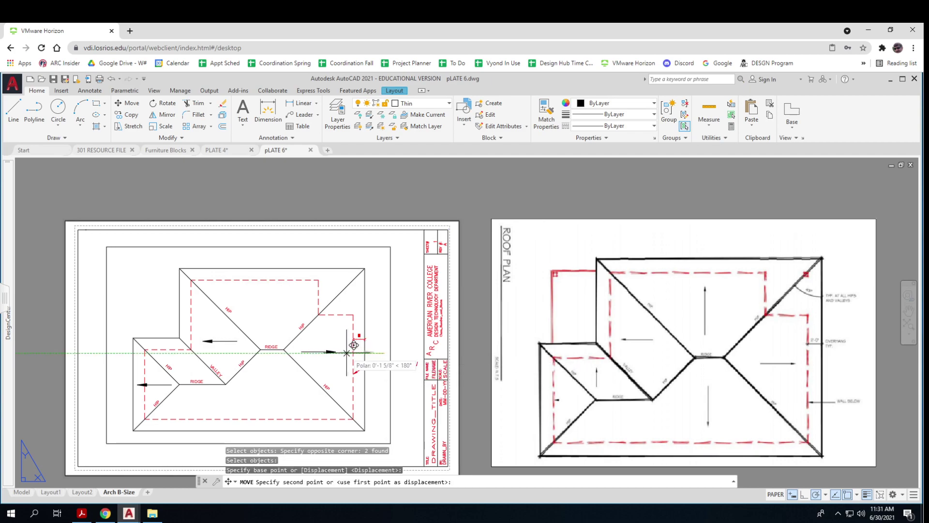
pyautogui.click(346, 353)
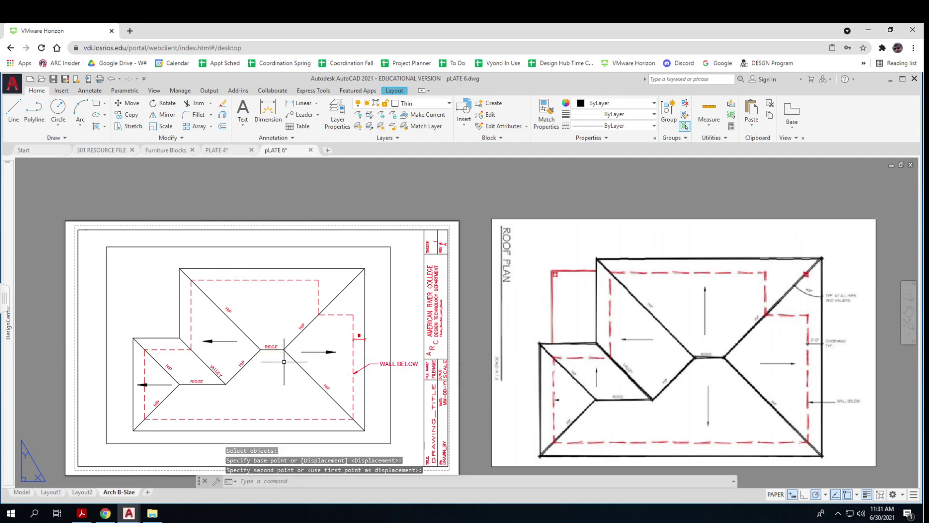
# Copy the right slope's arrow to the main roof's upper slope, above the ridge
pyautogui.press('Return')
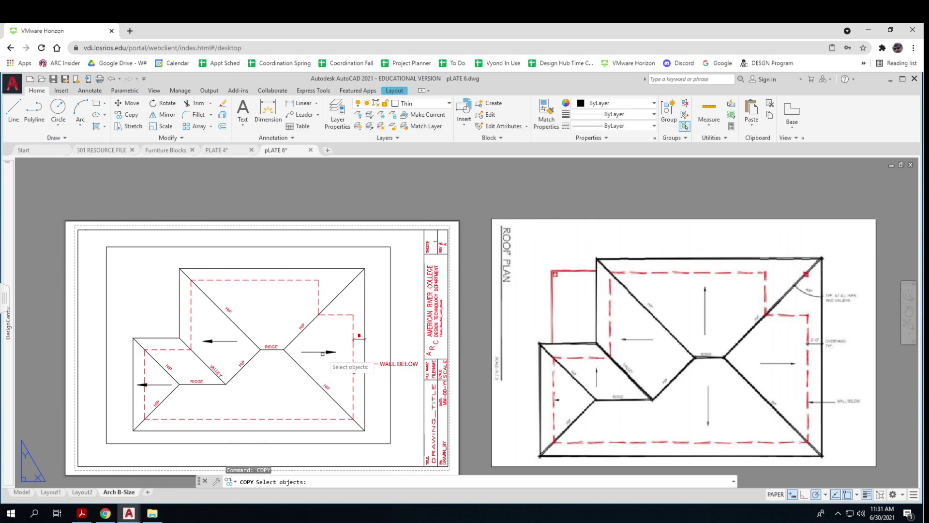
pyautogui.click(336, 360)
pyautogui.click(317, 349)
pyautogui.press('Return')
pyautogui.click(335, 352)
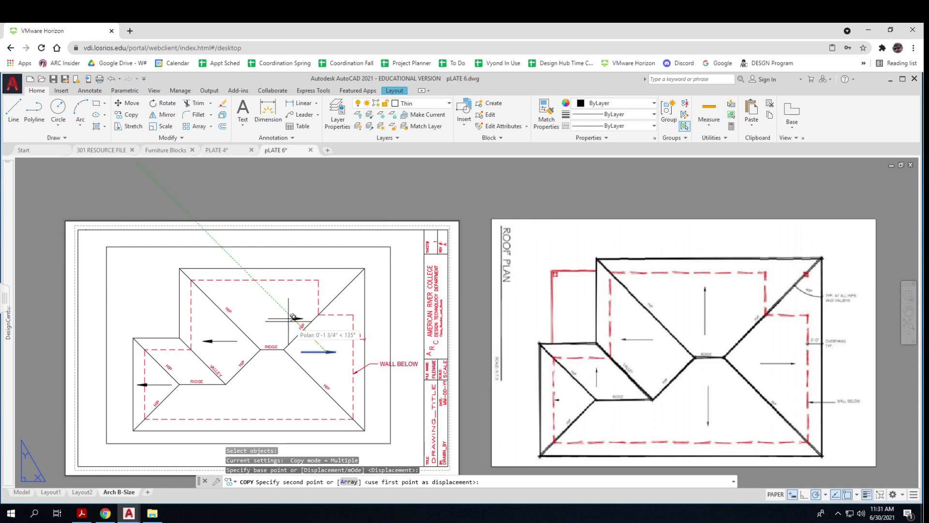
pyautogui.click(288, 318)
pyautogui.press('Escape')
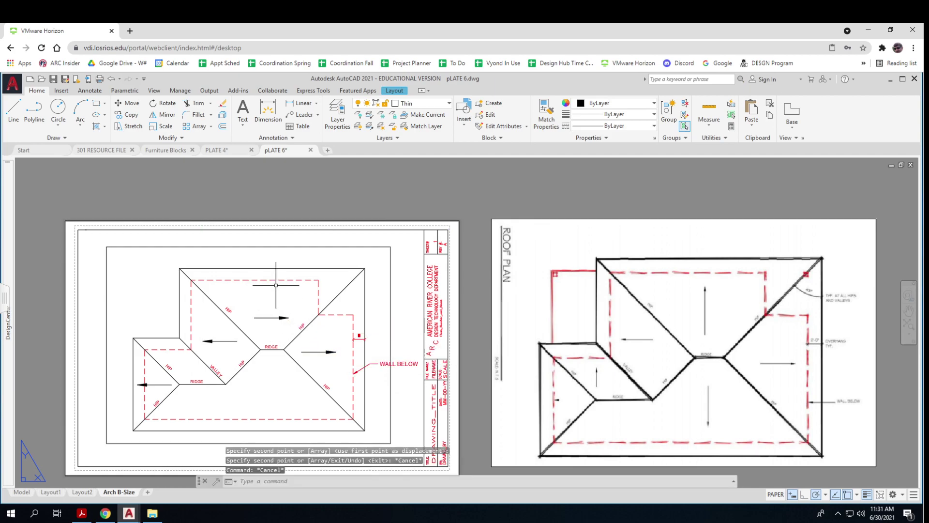
# Rotate the upper slope's arrow about its tail end so it points straight up toward the upper eave
pyautogui.click(162, 104)
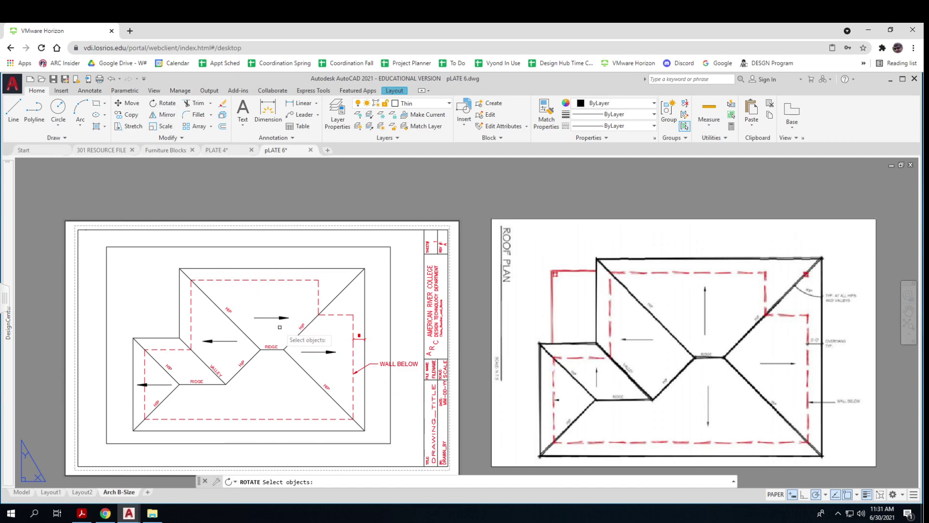
pyautogui.click(298, 328)
pyautogui.click(260, 309)
pyautogui.press('Return')
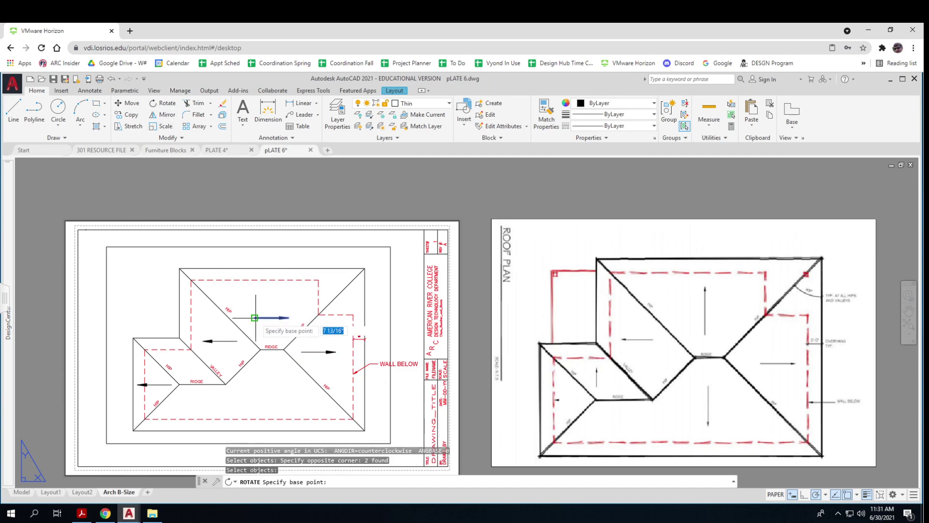
pyautogui.click(254, 317)
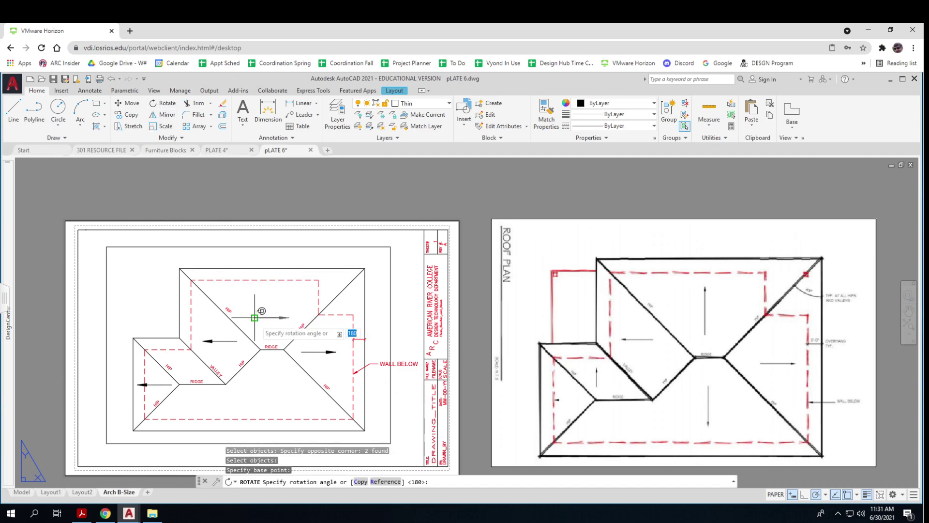
pyautogui.click(254, 293)
pyautogui.press('Escape')
pyautogui.press('Escape')
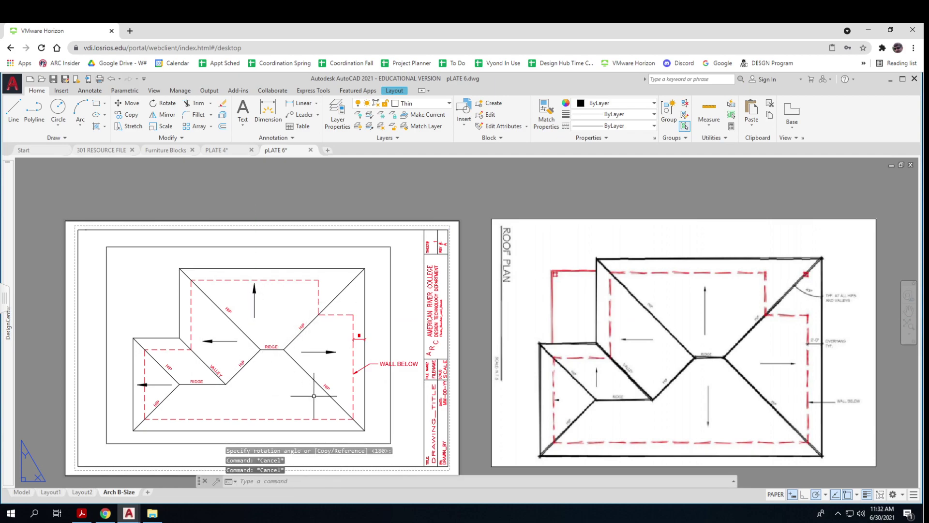
pyautogui.write('MIRROR')
pyautogui.press('Return')
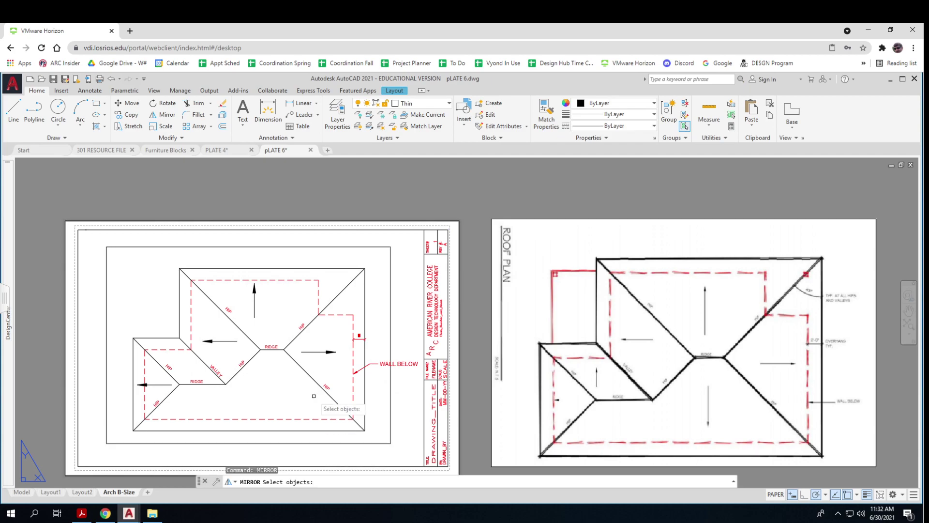
pyautogui.click(270, 327)
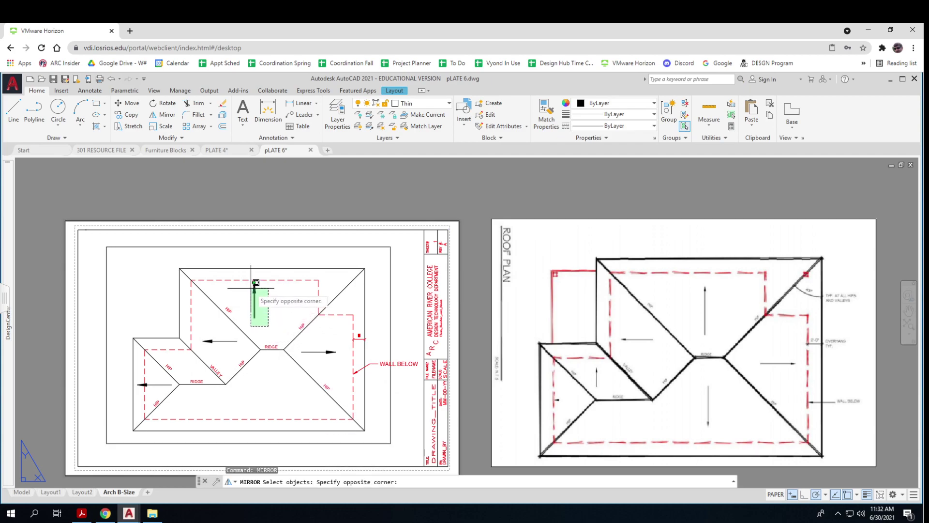
pyautogui.click(252, 290)
pyautogui.press('Return')
pyautogui.click(261, 350)
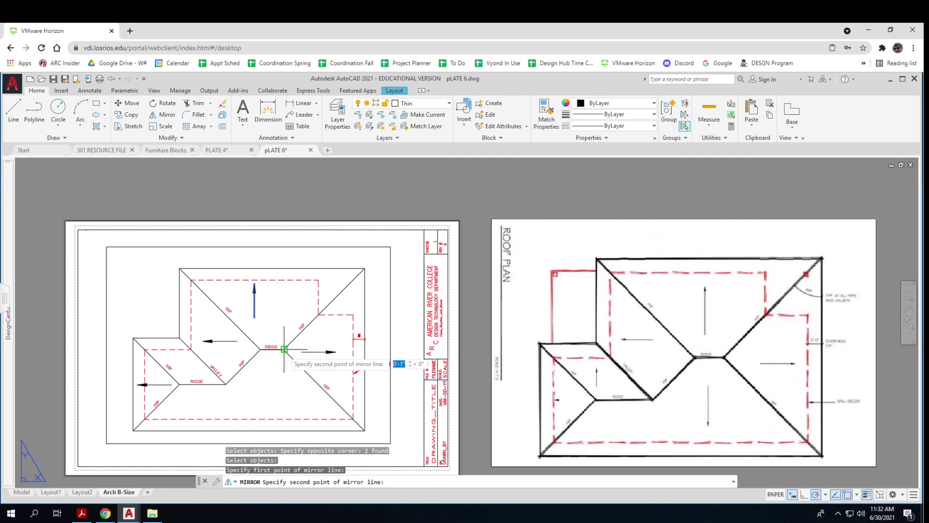
pyautogui.click(285, 350)
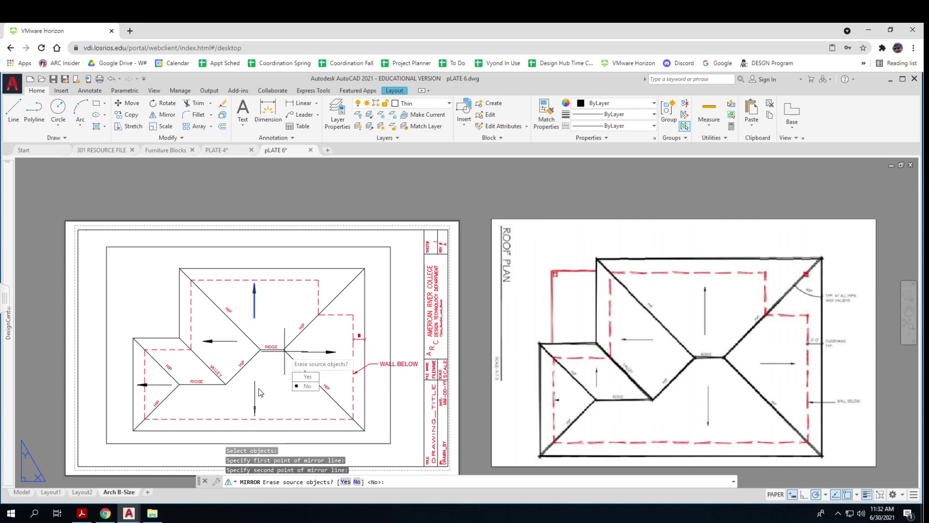
pyautogui.press('Escape')
pyautogui.press('Escape')
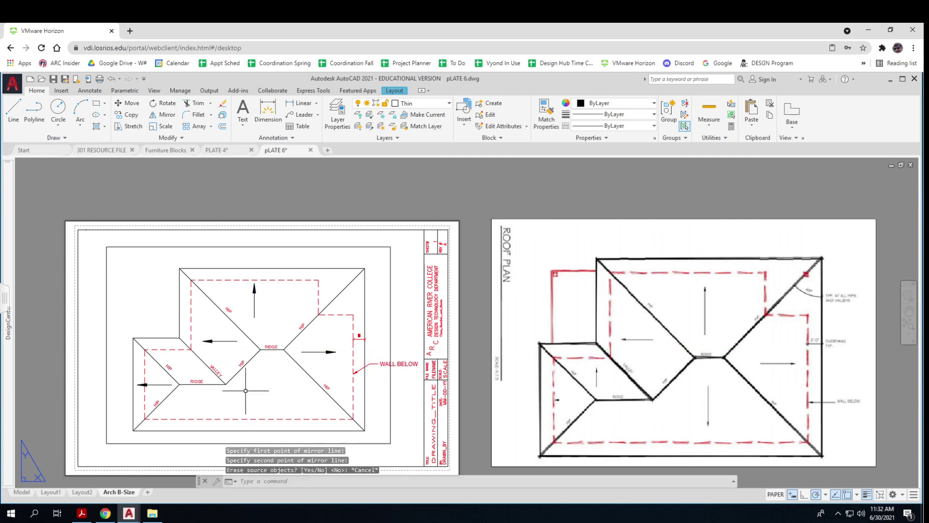
# Copy the upward slope arrow from the main roof's upper slope to the wing's upper slope, above the wing's ridge
pyautogui.write('copy')
pyautogui.press('Return')
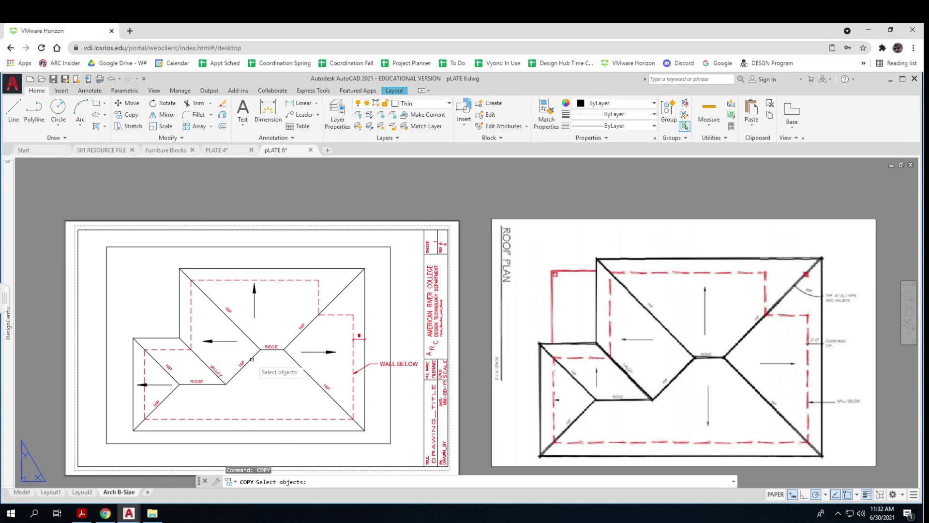
pyautogui.click(269, 304)
pyautogui.click(255, 284)
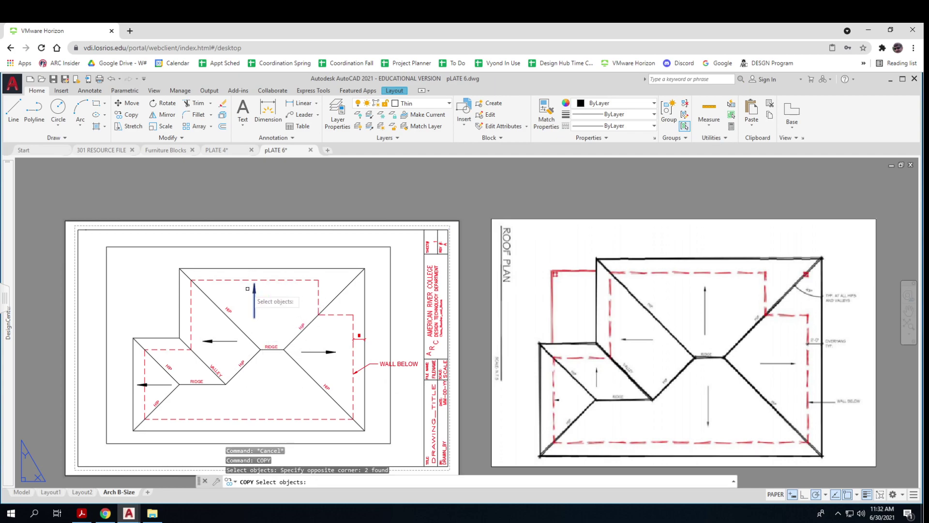
pyautogui.press('Return')
pyautogui.click(254, 317)
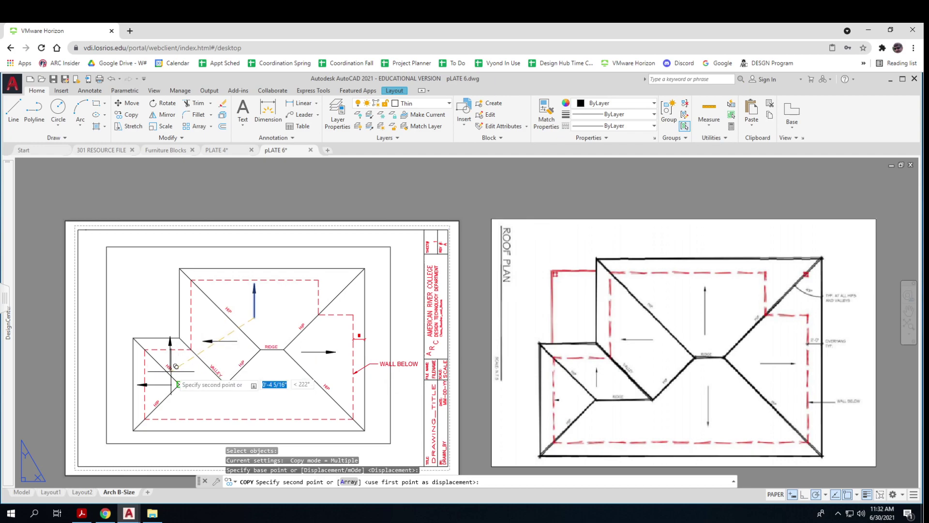
pyautogui.scroll(4, 178, 367)
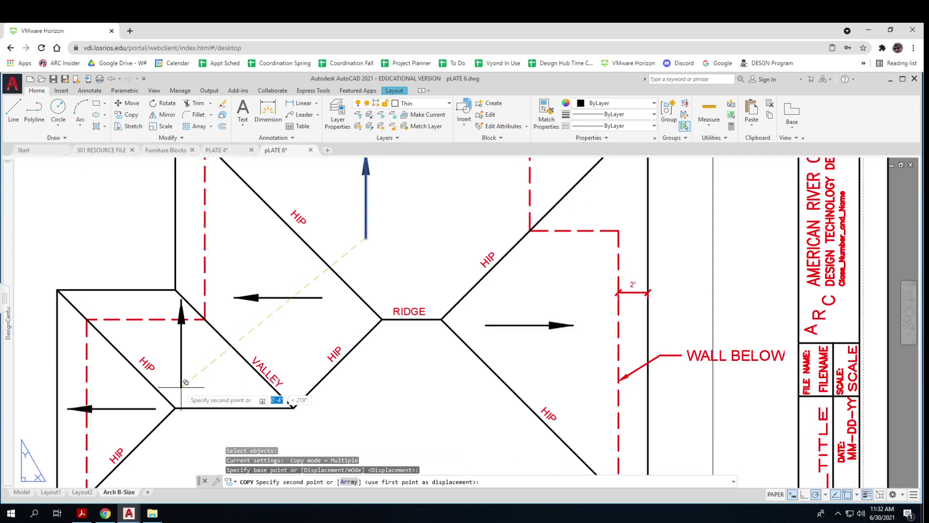
pyautogui.click(181, 383)
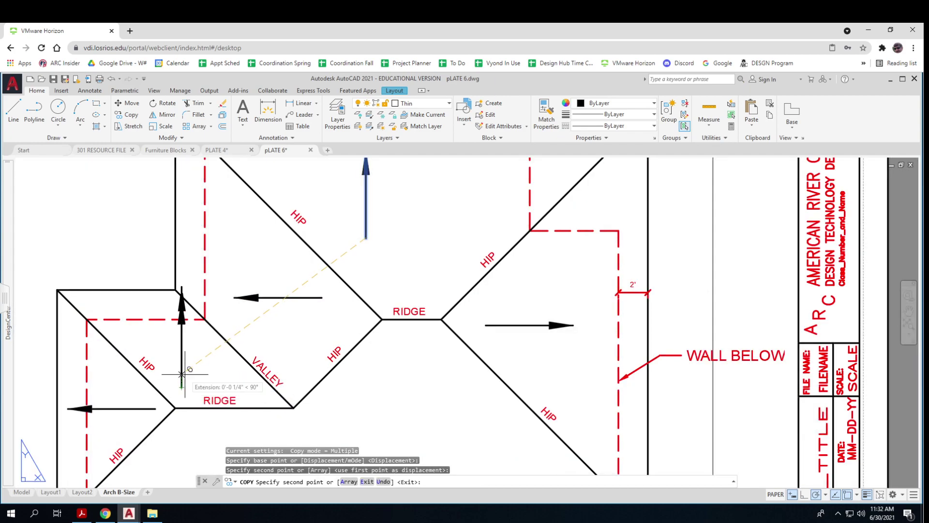
pyautogui.press('Escape')
pyautogui.press('Escape')
pyautogui.press('Escape')
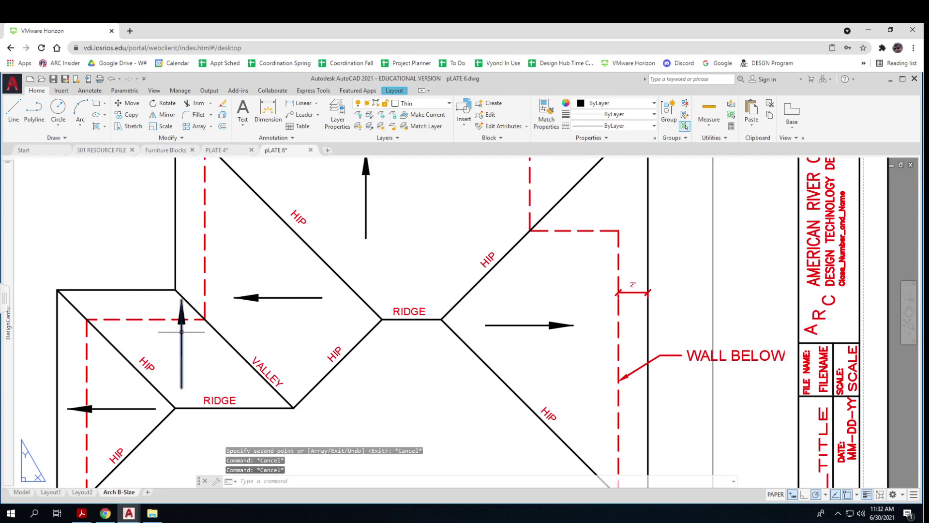
# Shorten the shaft of the wing's upward arrow from its lower end and move the shaft down toward the wing's ridge
pyautogui.click(181, 358)
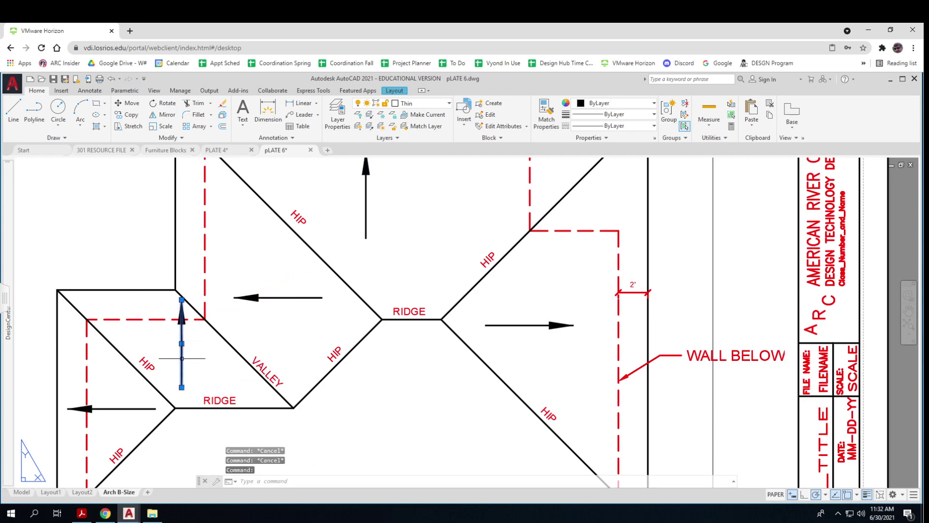
pyautogui.click(182, 387)
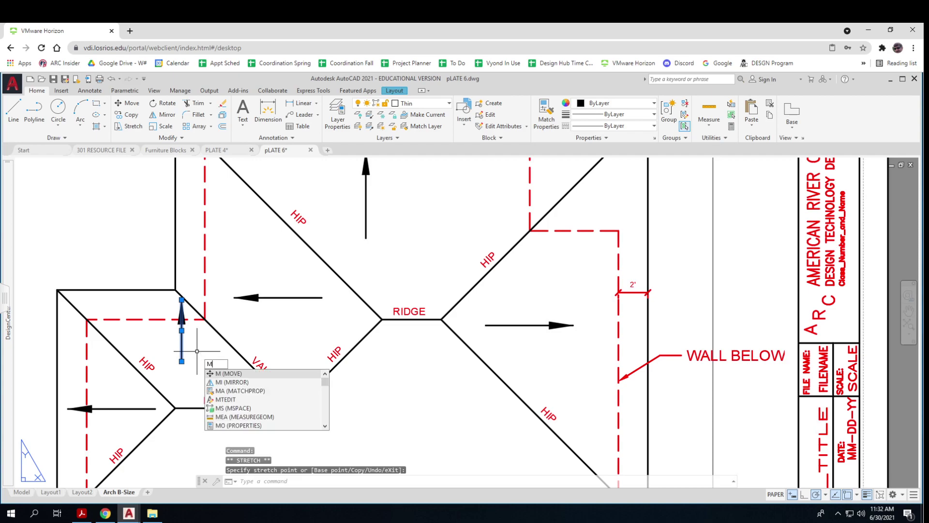
pyautogui.write('M')
pyautogui.press('Return')
pyautogui.click(181, 331)
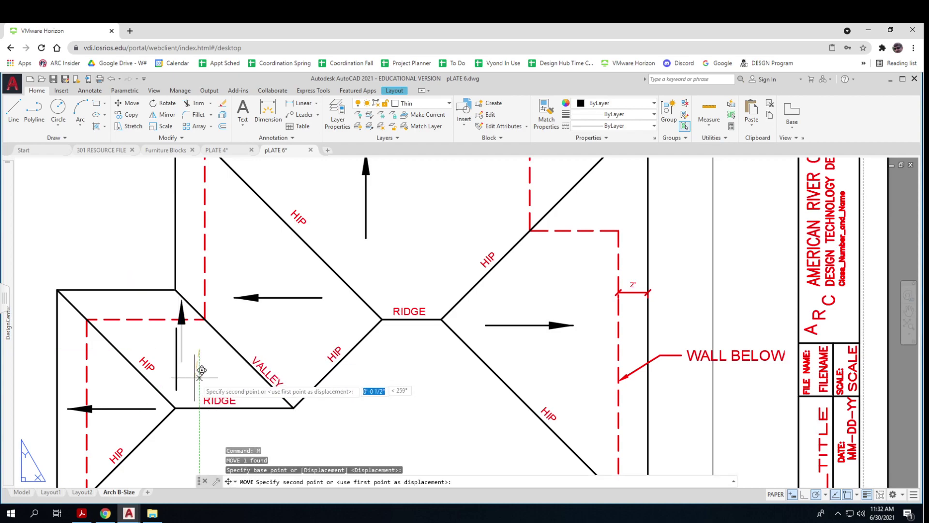
pyautogui.press('Escape')
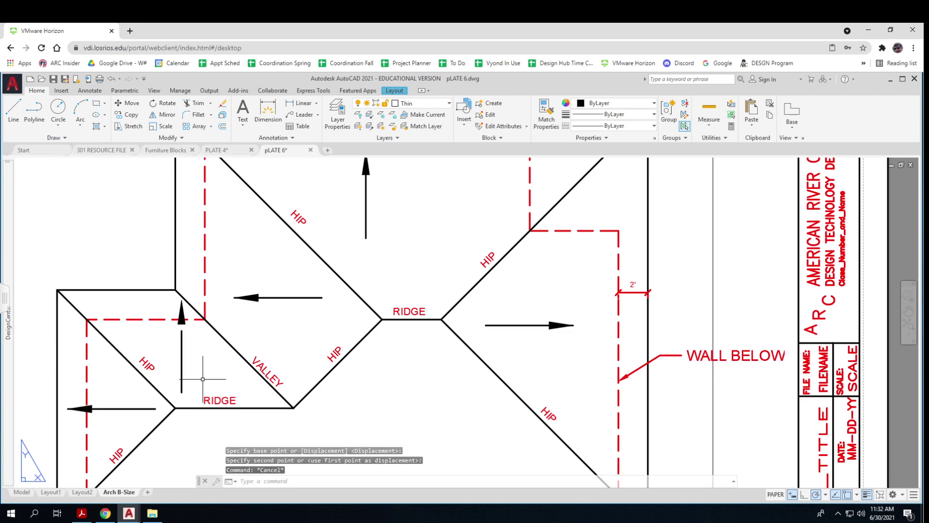
# Move the wing arrow's arrowhead down by its tip onto the upper end of the shortened shaft
pyautogui.press('space')
pyautogui.click(185, 311)
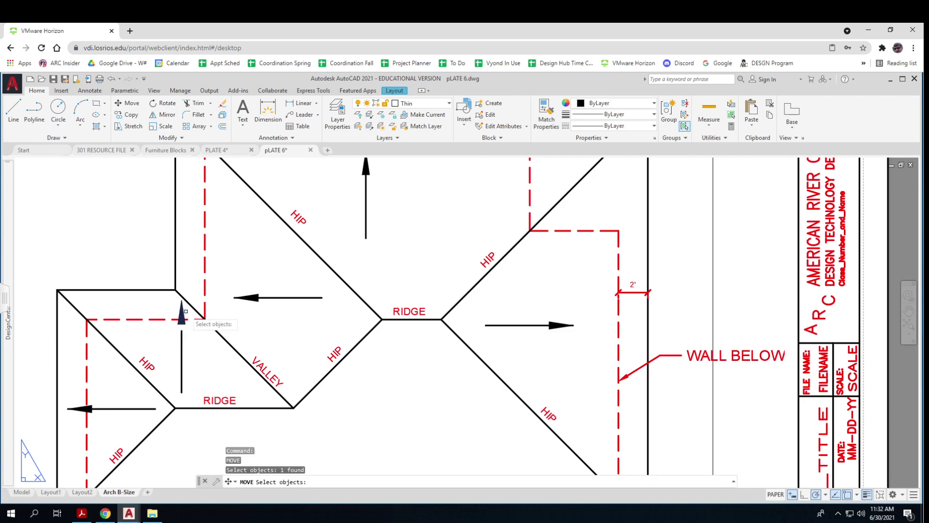
pyautogui.click(167, 292)
pyautogui.click(196, 342)
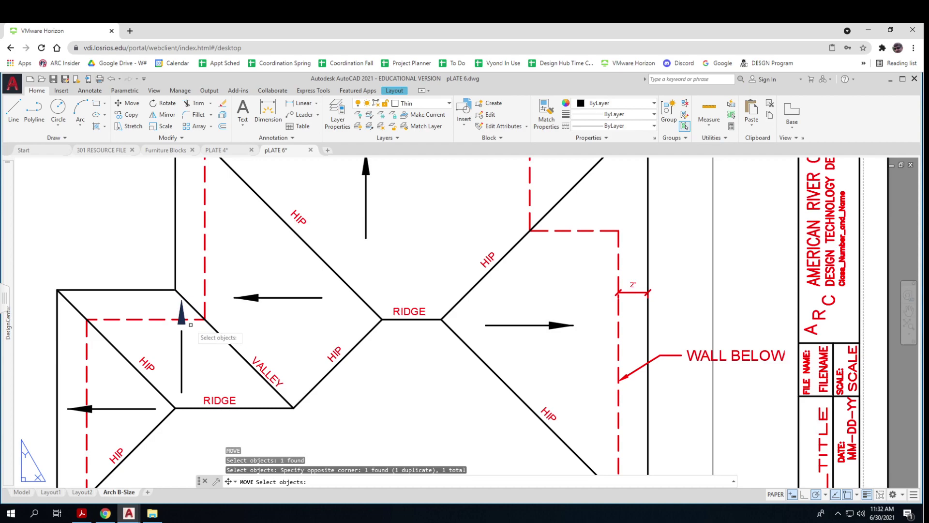
pyautogui.press('space')
pyautogui.click(182, 300)
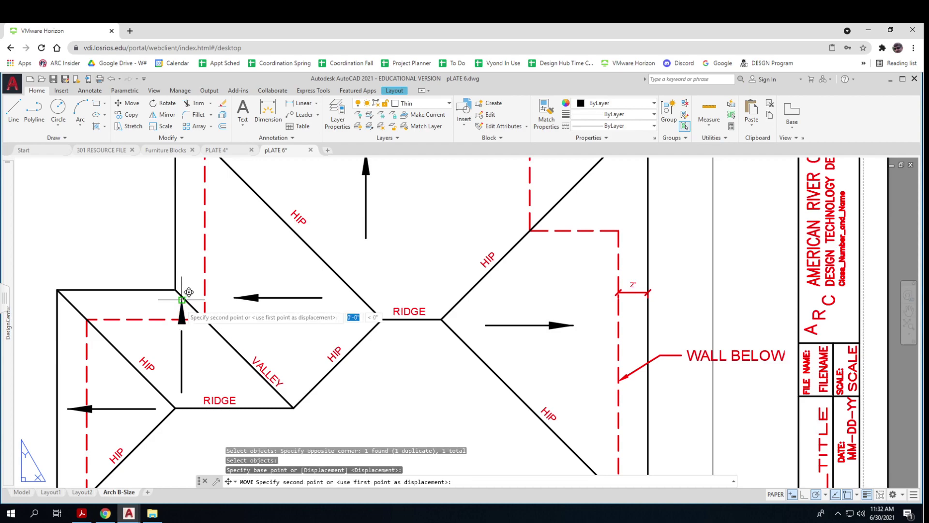
pyautogui.click(181, 331)
# Mirror the main roof's upward slope arrow across the main ridge line onto the lower slope, keeping the original arrow
pyautogui.scroll(-6, 218, 356)
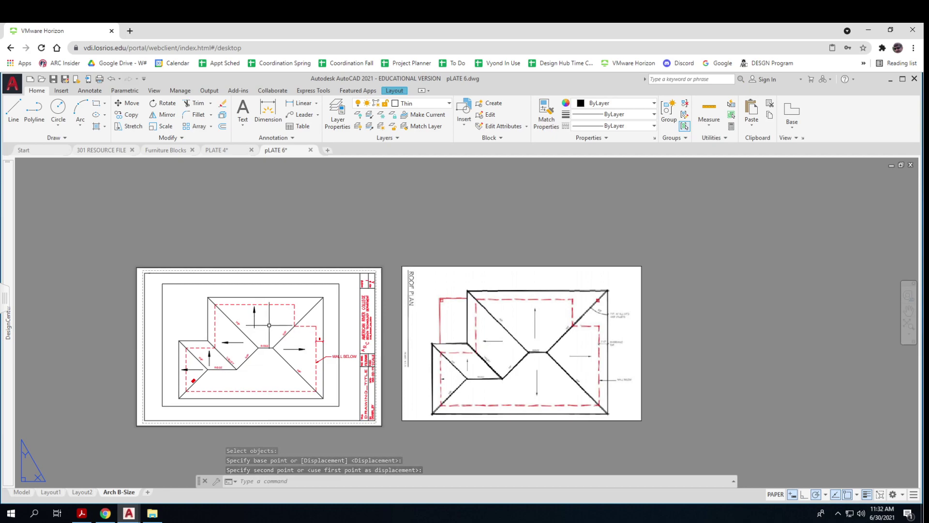
pyautogui.write('mirror')
pyautogui.press('Return')
pyautogui.click(269, 325)
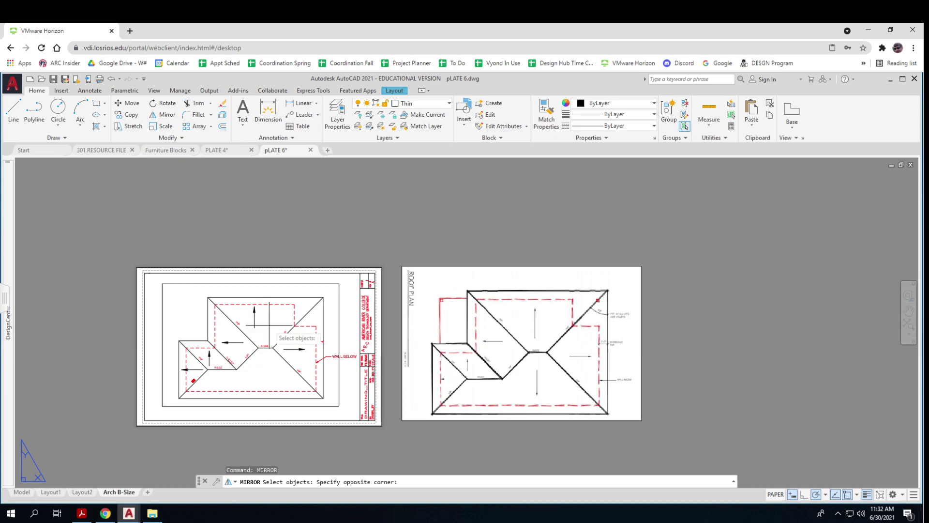
pyautogui.click(250, 305)
pyautogui.press('Return')
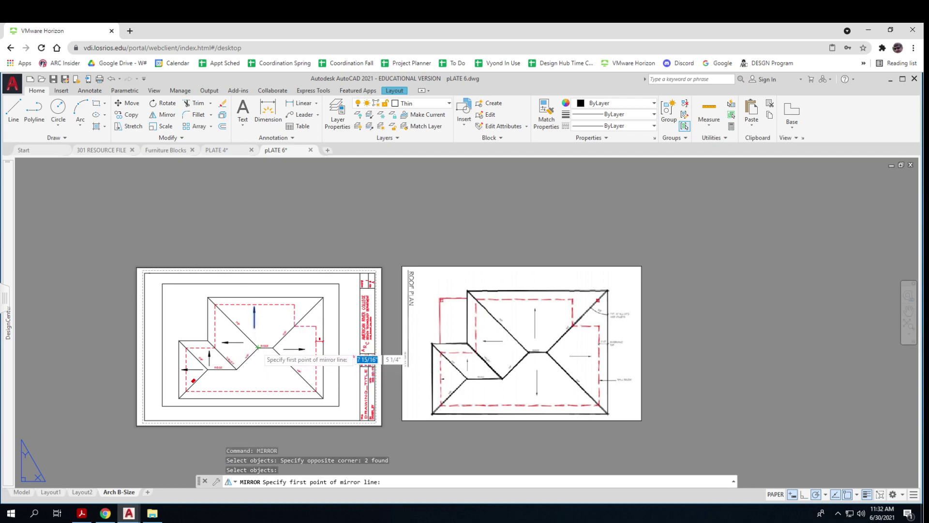
pyautogui.click(258, 347)
pyautogui.click(274, 353)
pyautogui.press('Return')
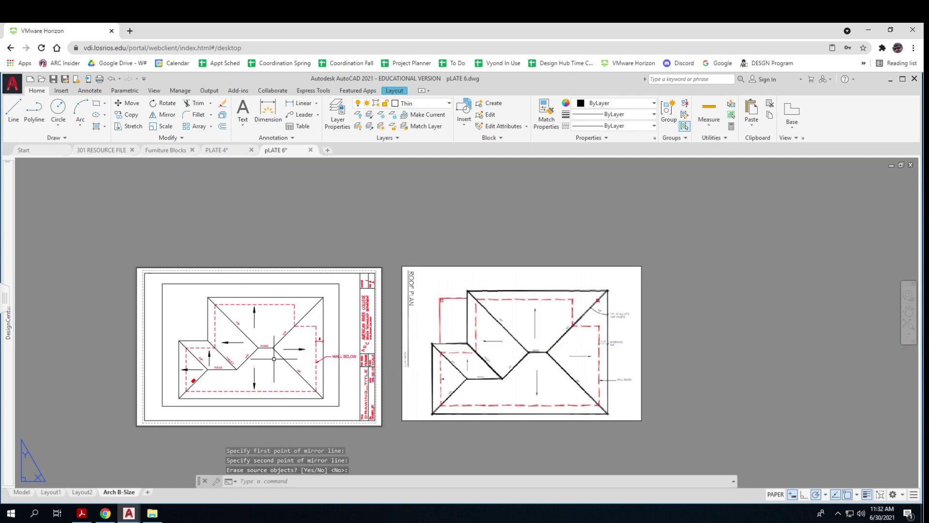
pyautogui.press('Escape')
pyautogui.press('Escape')
pyautogui.press('Escape')
# View the border block's DRAWING_TITLE attribute in the Enhanced Attribute Editor and close it without changes
pyautogui.scroll(2, 313, 370)
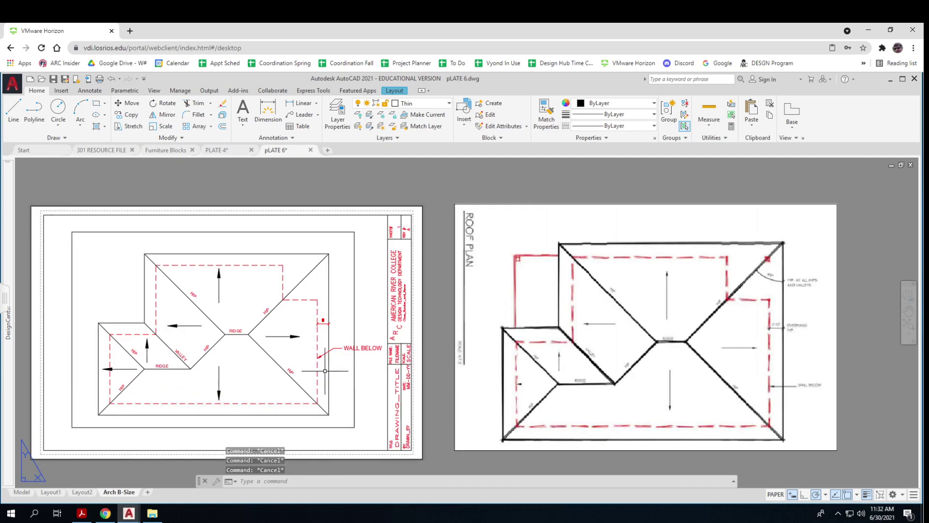
pyautogui.moveTo(326, 370); pyautogui.dragTo(363, 359, button='middle')
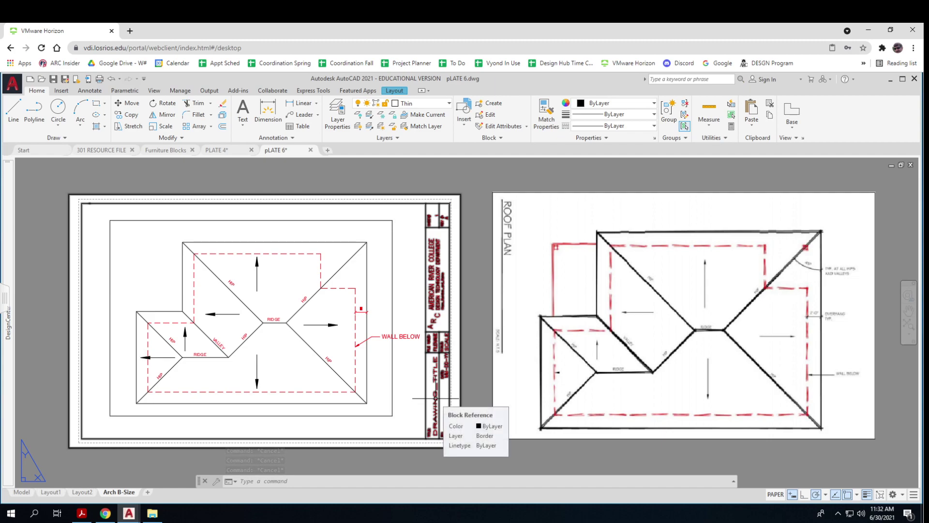
pyautogui.doubleClick(436, 398)
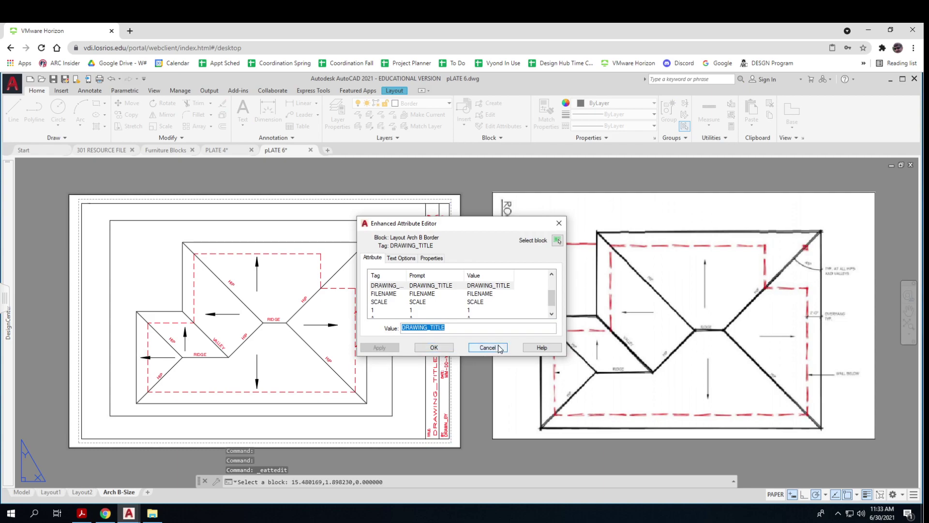
pyautogui.click(488, 347)
# Review all title block attributes of the border block with ATTEDIT and leave without editing them
pyautogui.write('ATTEDIT')
pyautogui.press('Return')
pyautogui.click(437, 395)
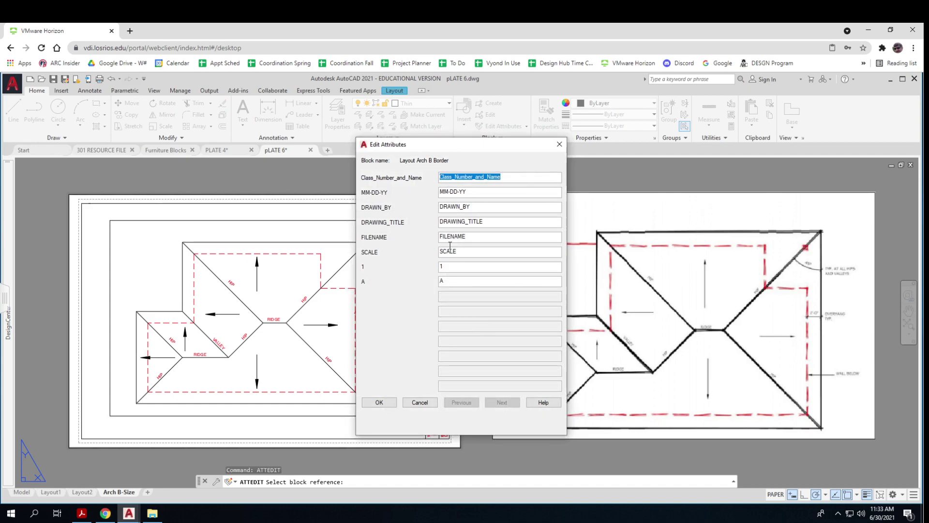
pyautogui.click(420, 403)
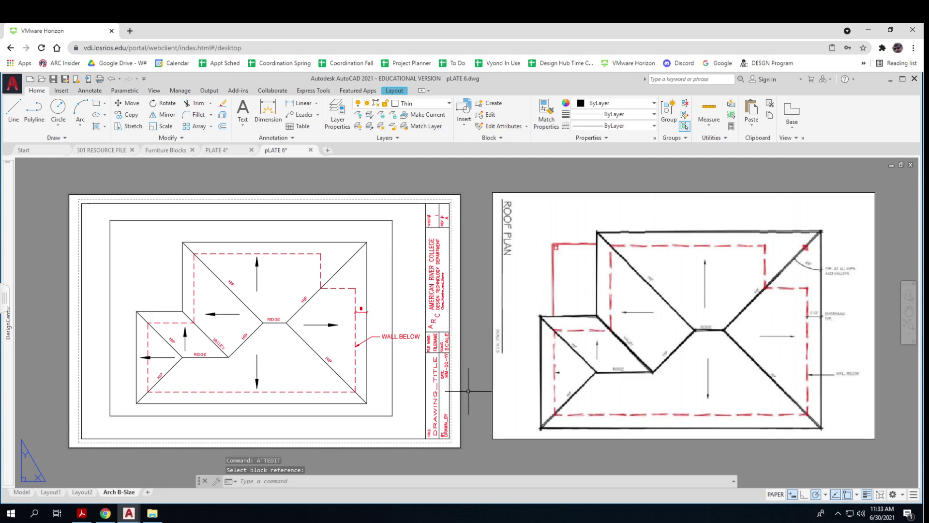
pyautogui.press('Escape')
# Reopen the title block in the Enhanced Attribute Editor, inspect its FILENAME, SCALE and 1 attributes, and close it without changes
pyautogui.click(435, 396)
pyautogui.doubleClick(435, 396)
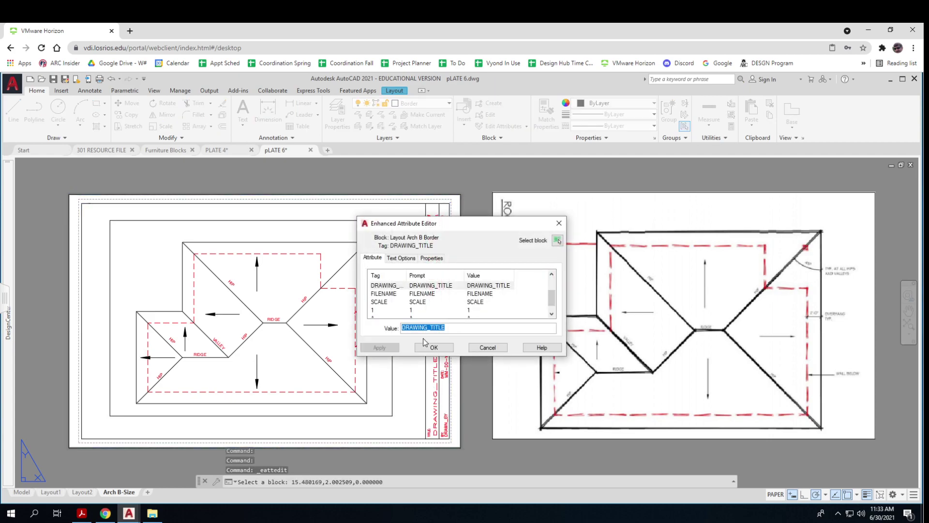
pyautogui.click(419, 293)
pyautogui.click(419, 302)
pyautogui.click(415, 310)
pyautogui.click(488, 347)
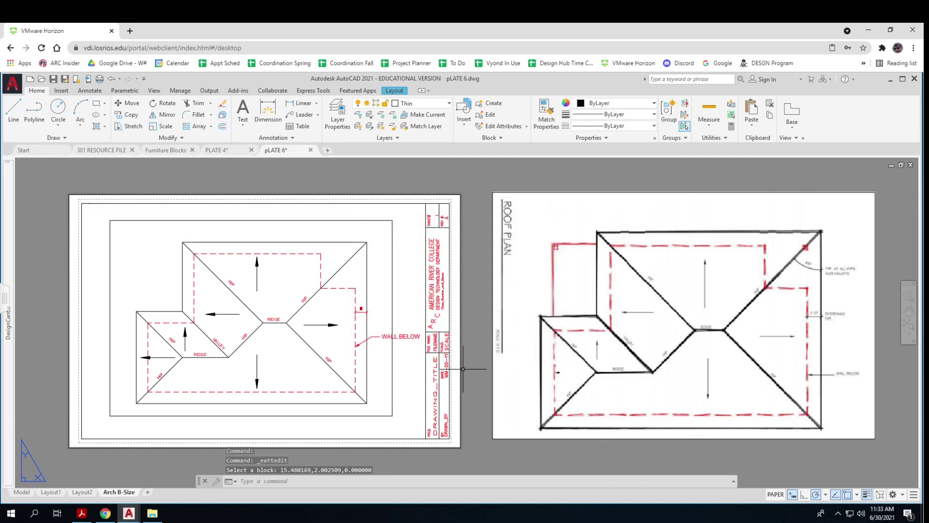
# Save the Plate 6 drawing with the whole sheet and the reference plan in view
pyautogui.scroll(-2, 464, 367)
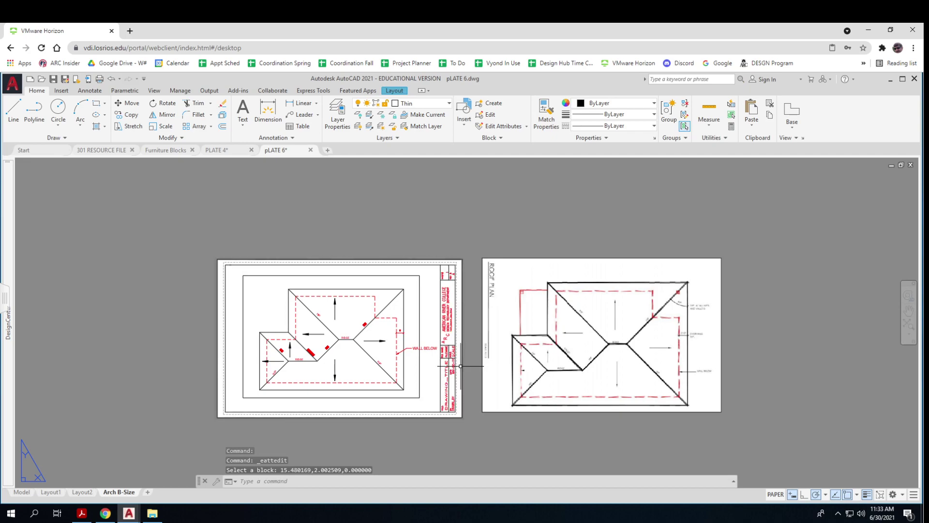
pyautogui.moveTo(452, 375); pyautogui.dragTo(482, 356, button='middle')
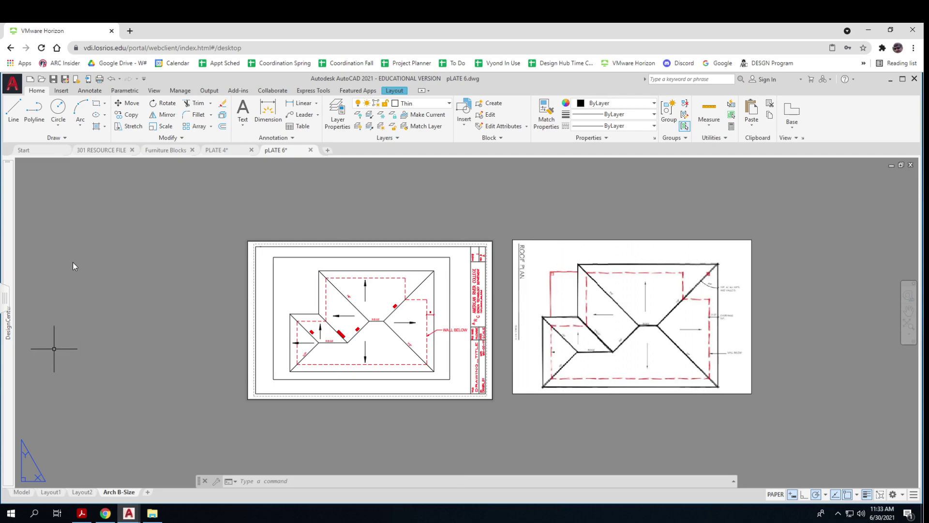
pyautogui.click(54, 79)
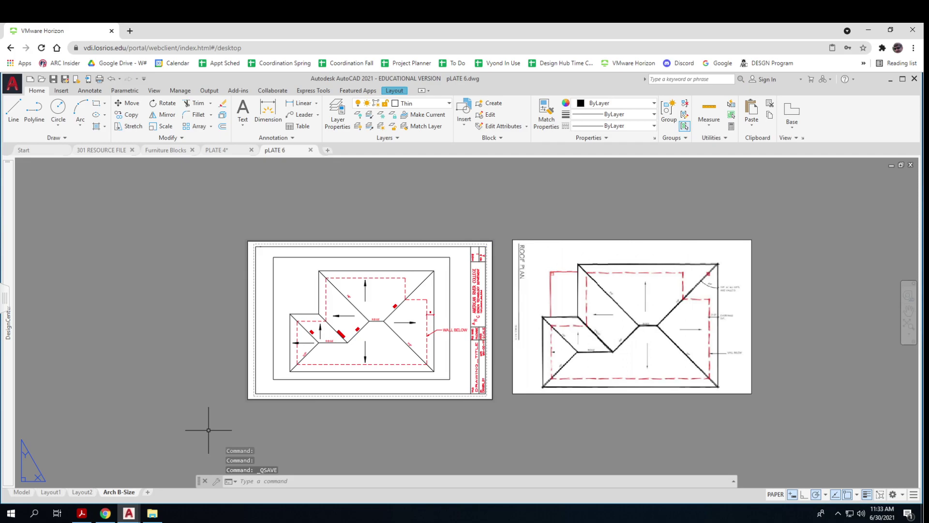